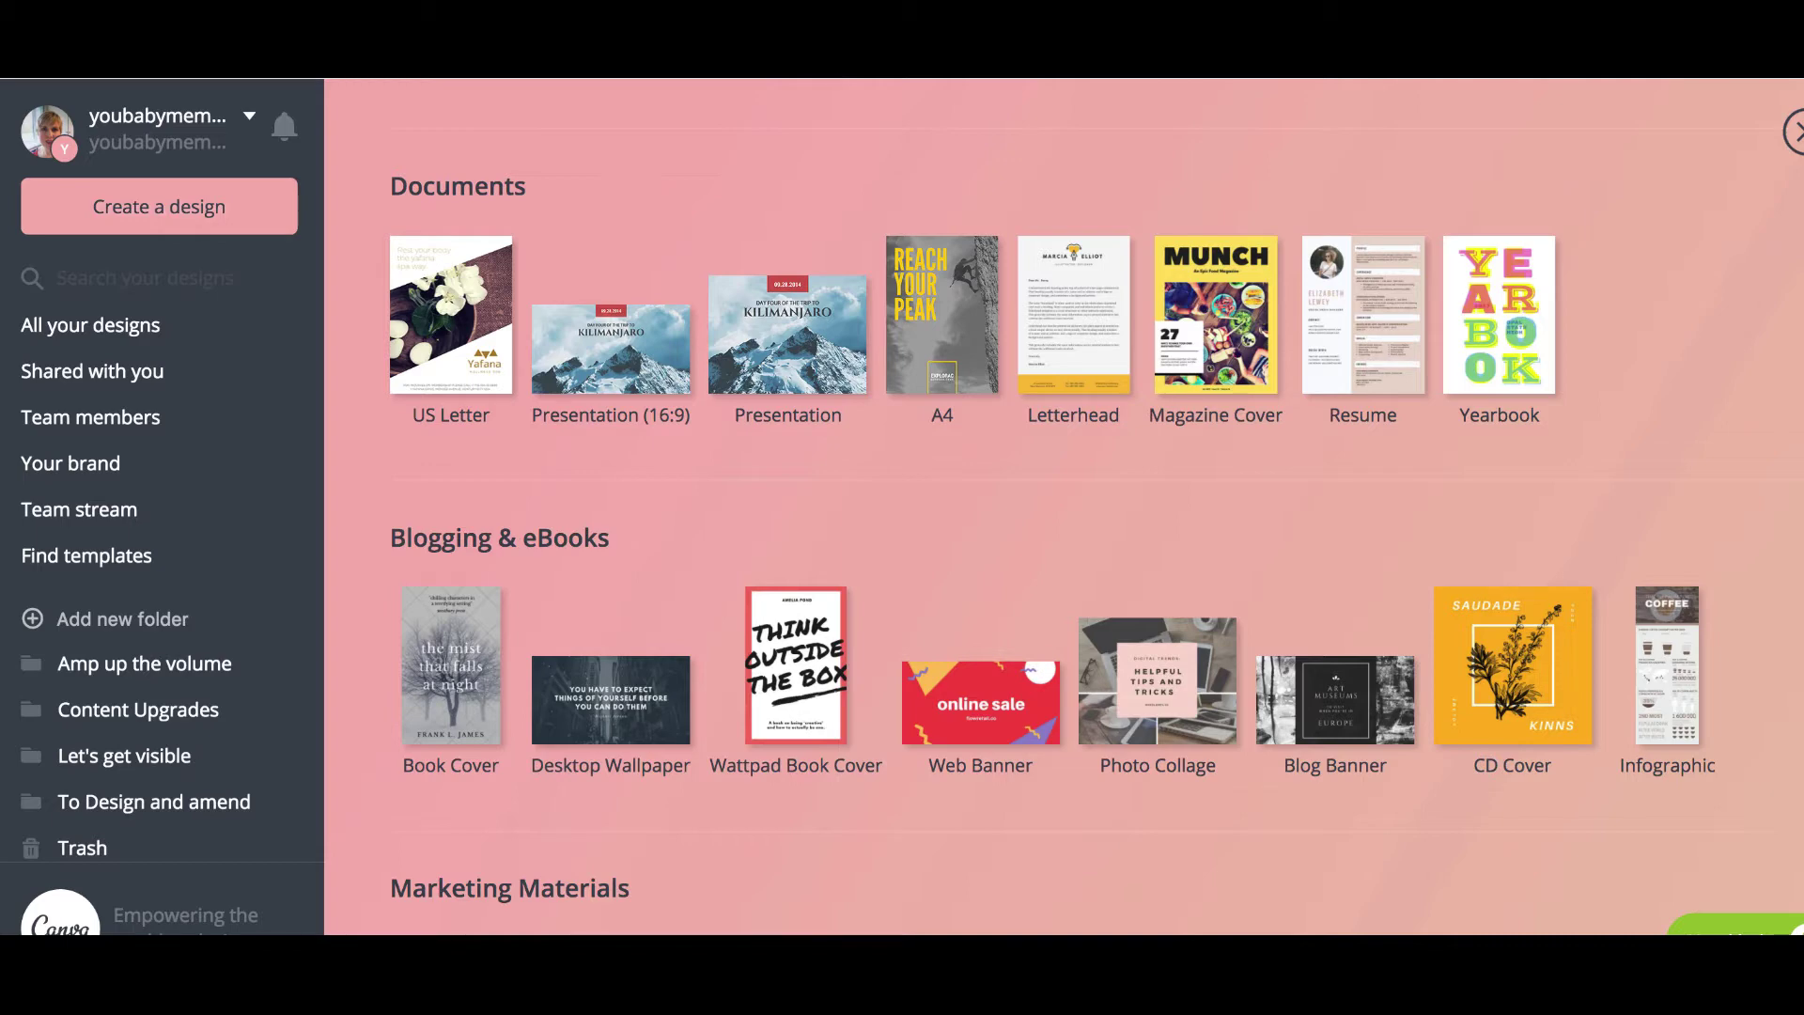
# Scroll the design types to the Infographic tile under Blogging & eBooks
pyautogui.scroll(8, 984, 522)
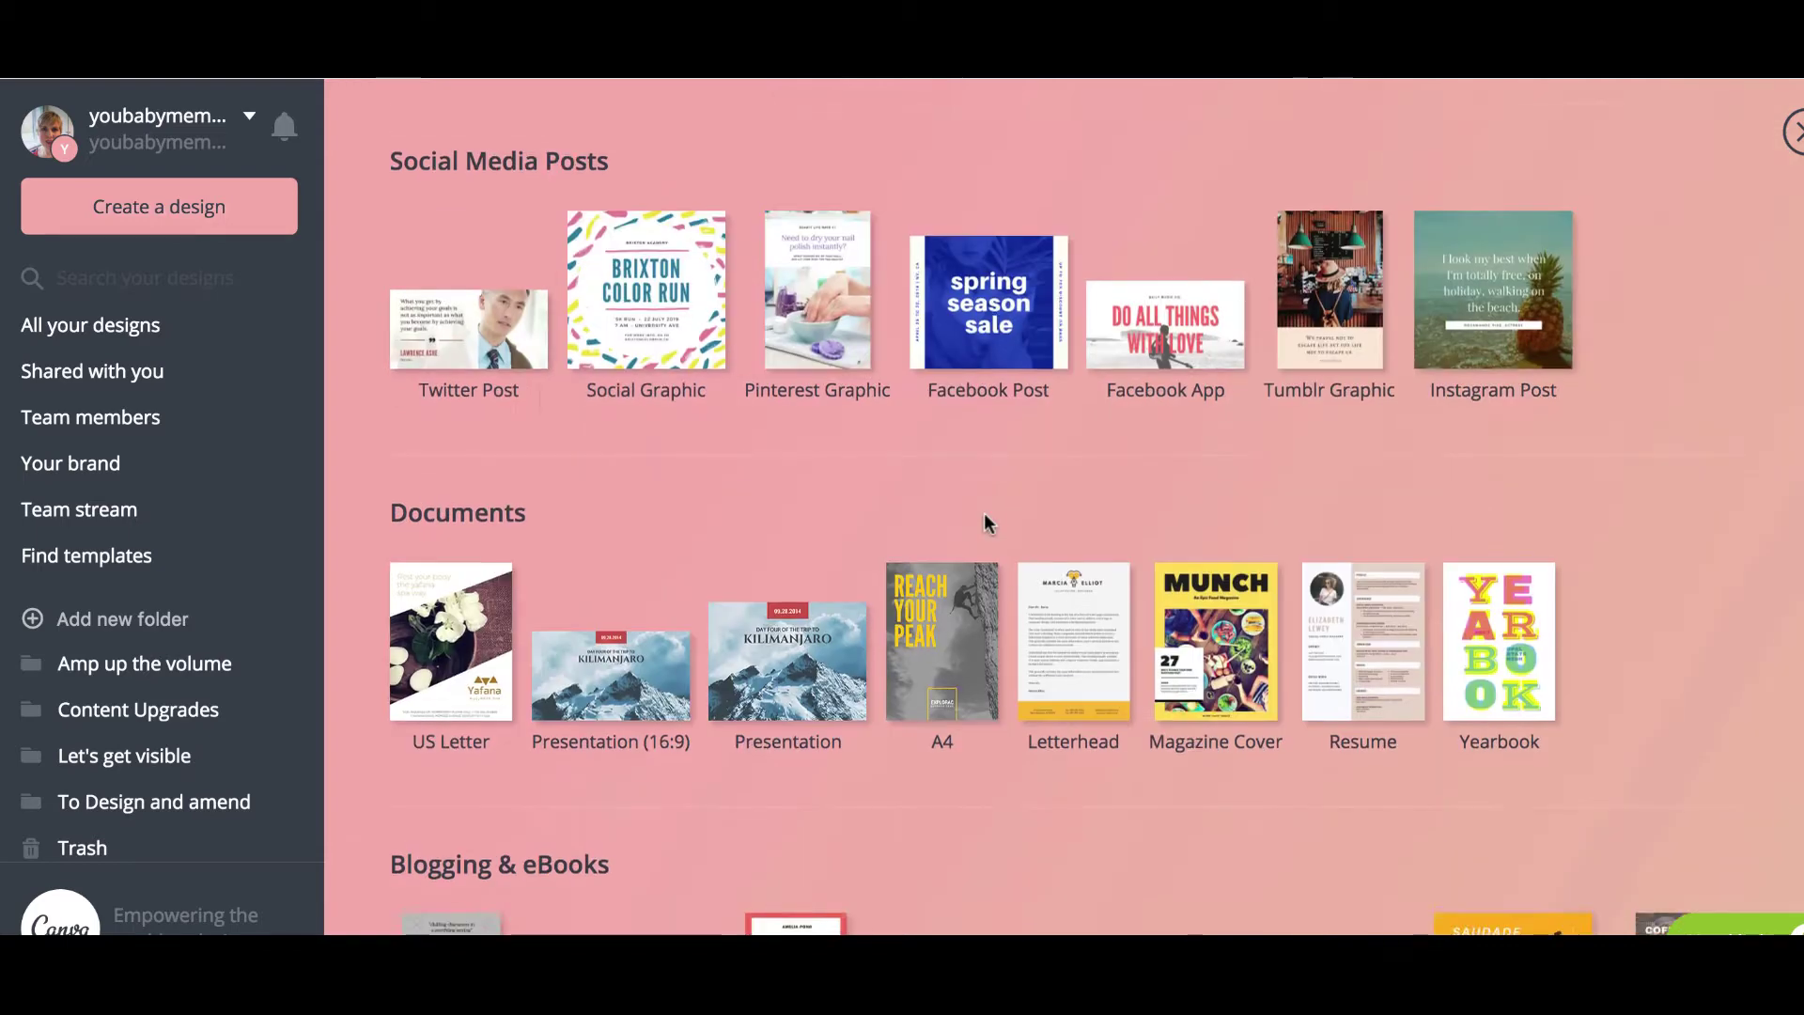
pyautogui.scroll(-5, 983, 522)
pyautogui.scroll(-12, 984, 522)
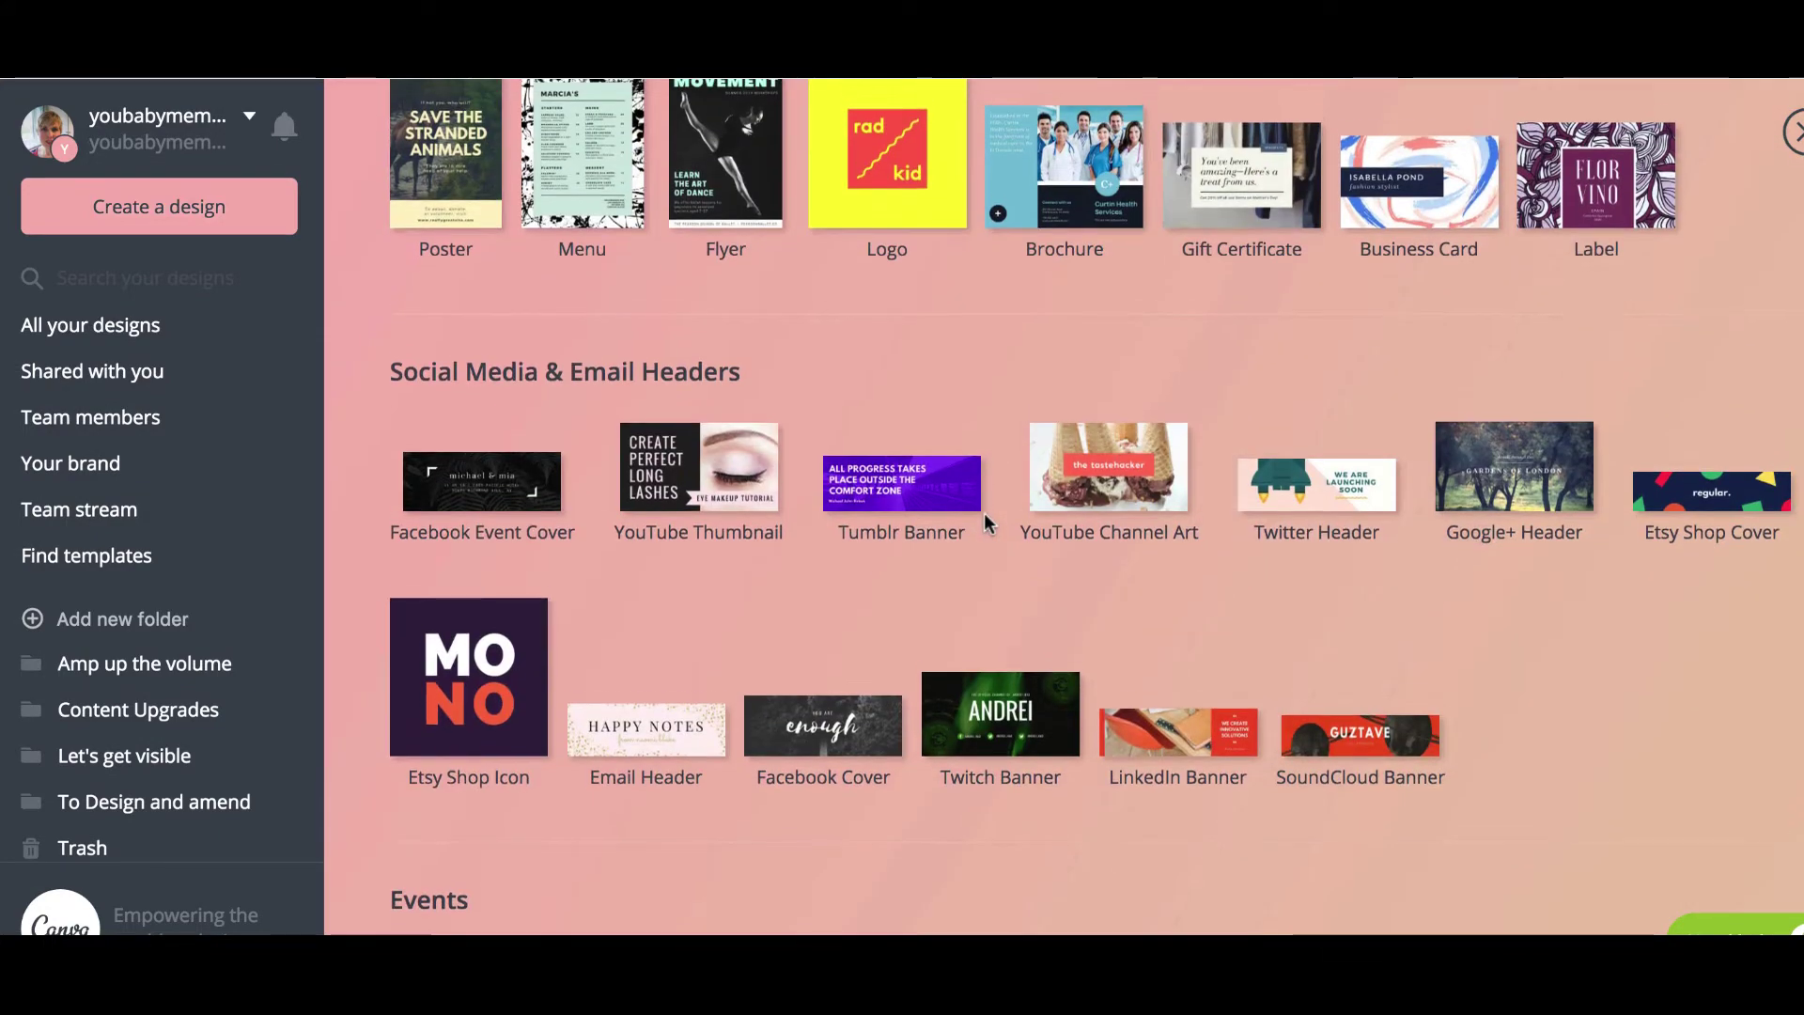
pyautogui.scroll(5, 985, 517)
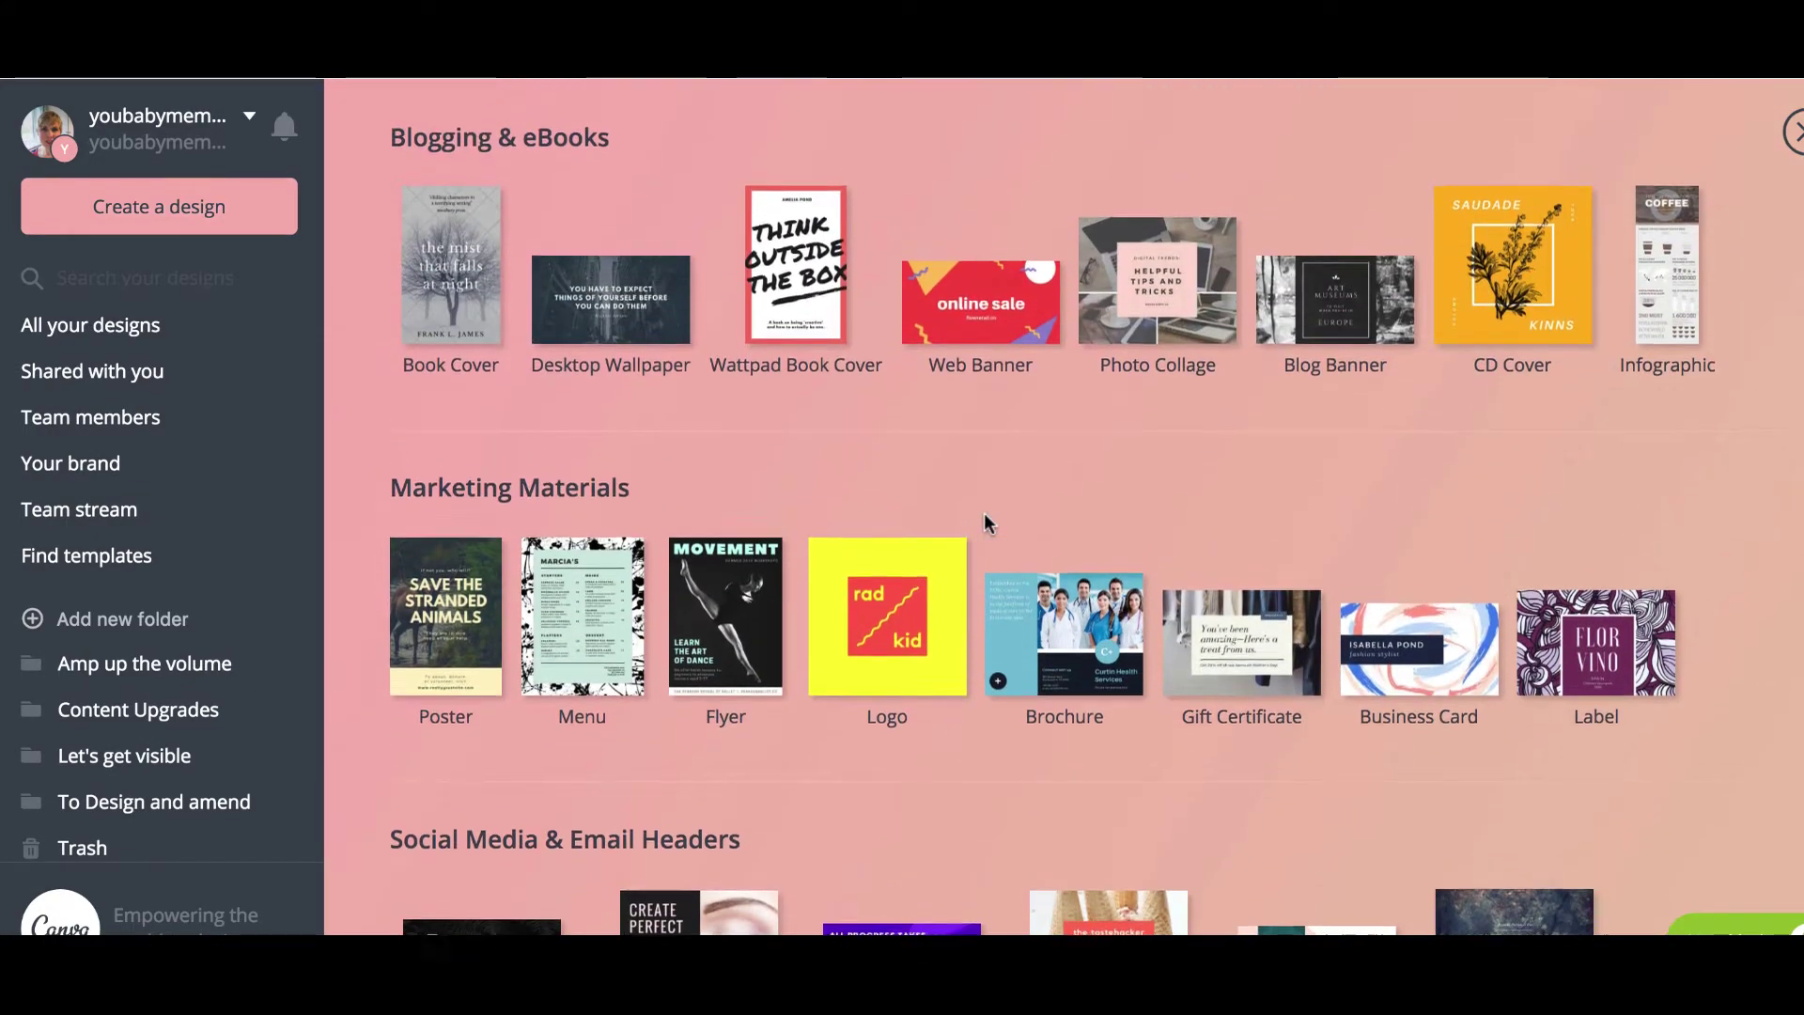
pyautogui.scroll(7, 984, 514)
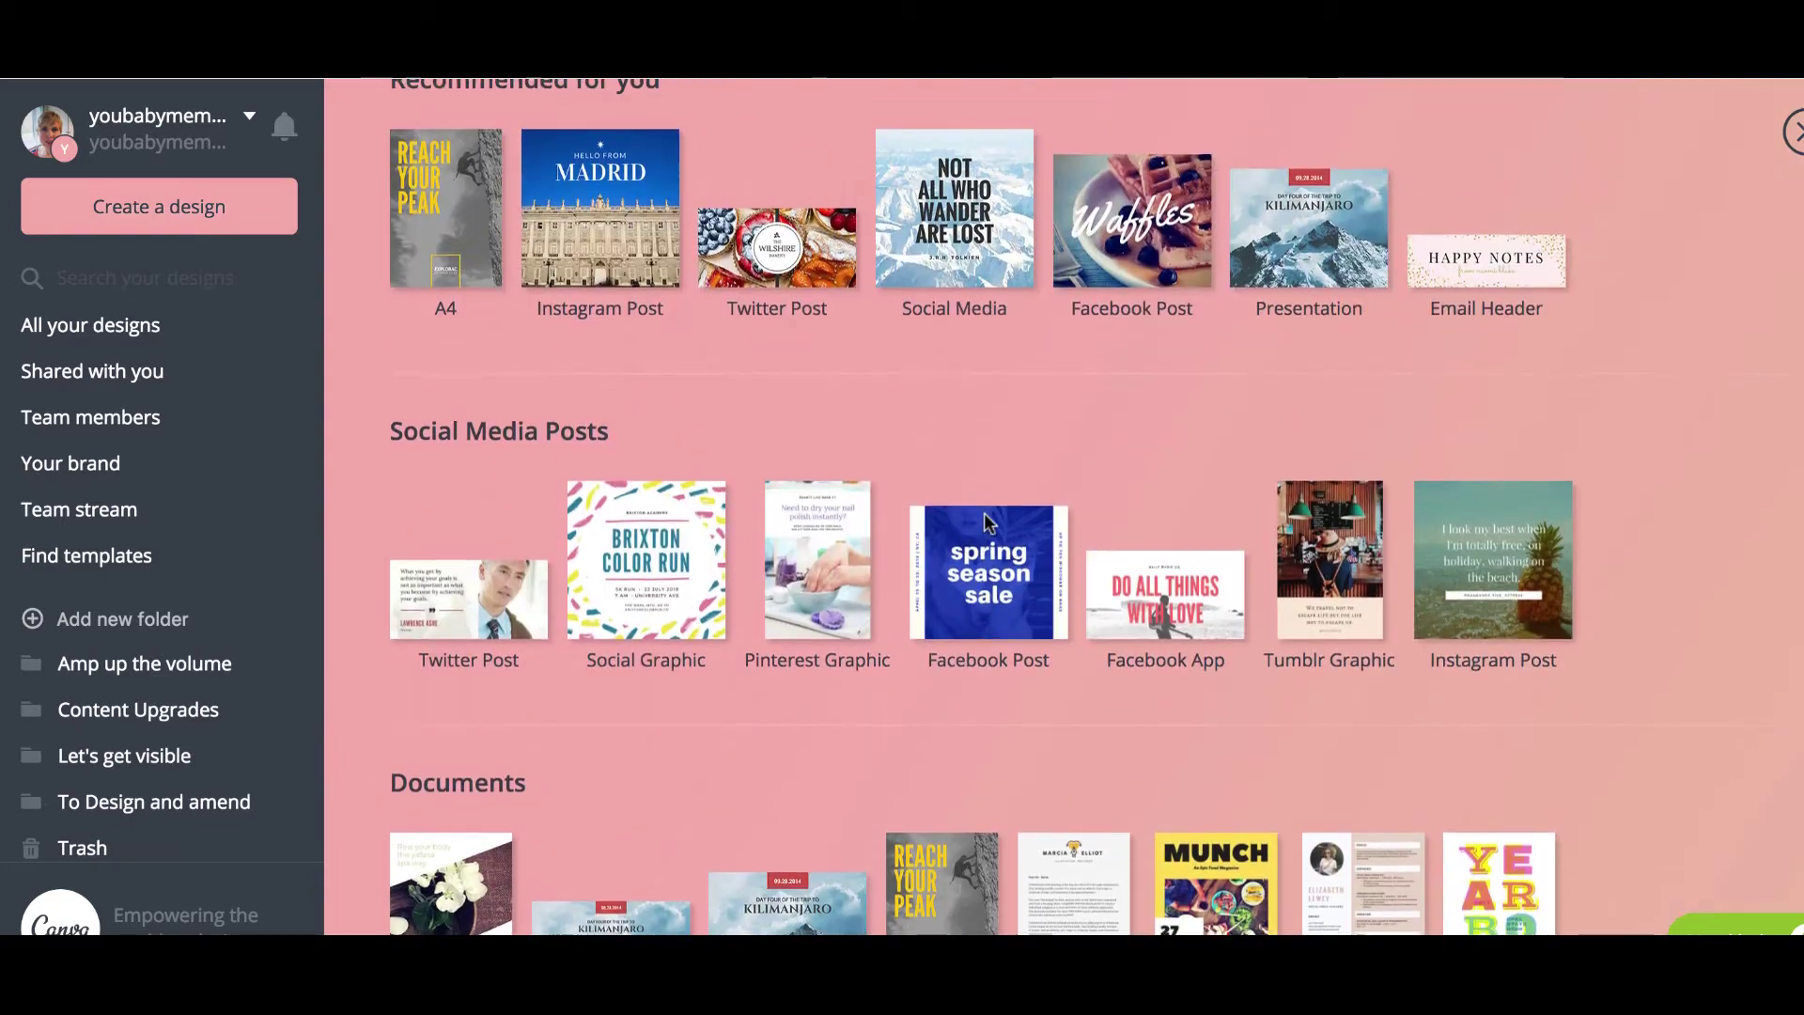
pyautogui.scroll(2, 985, 522)
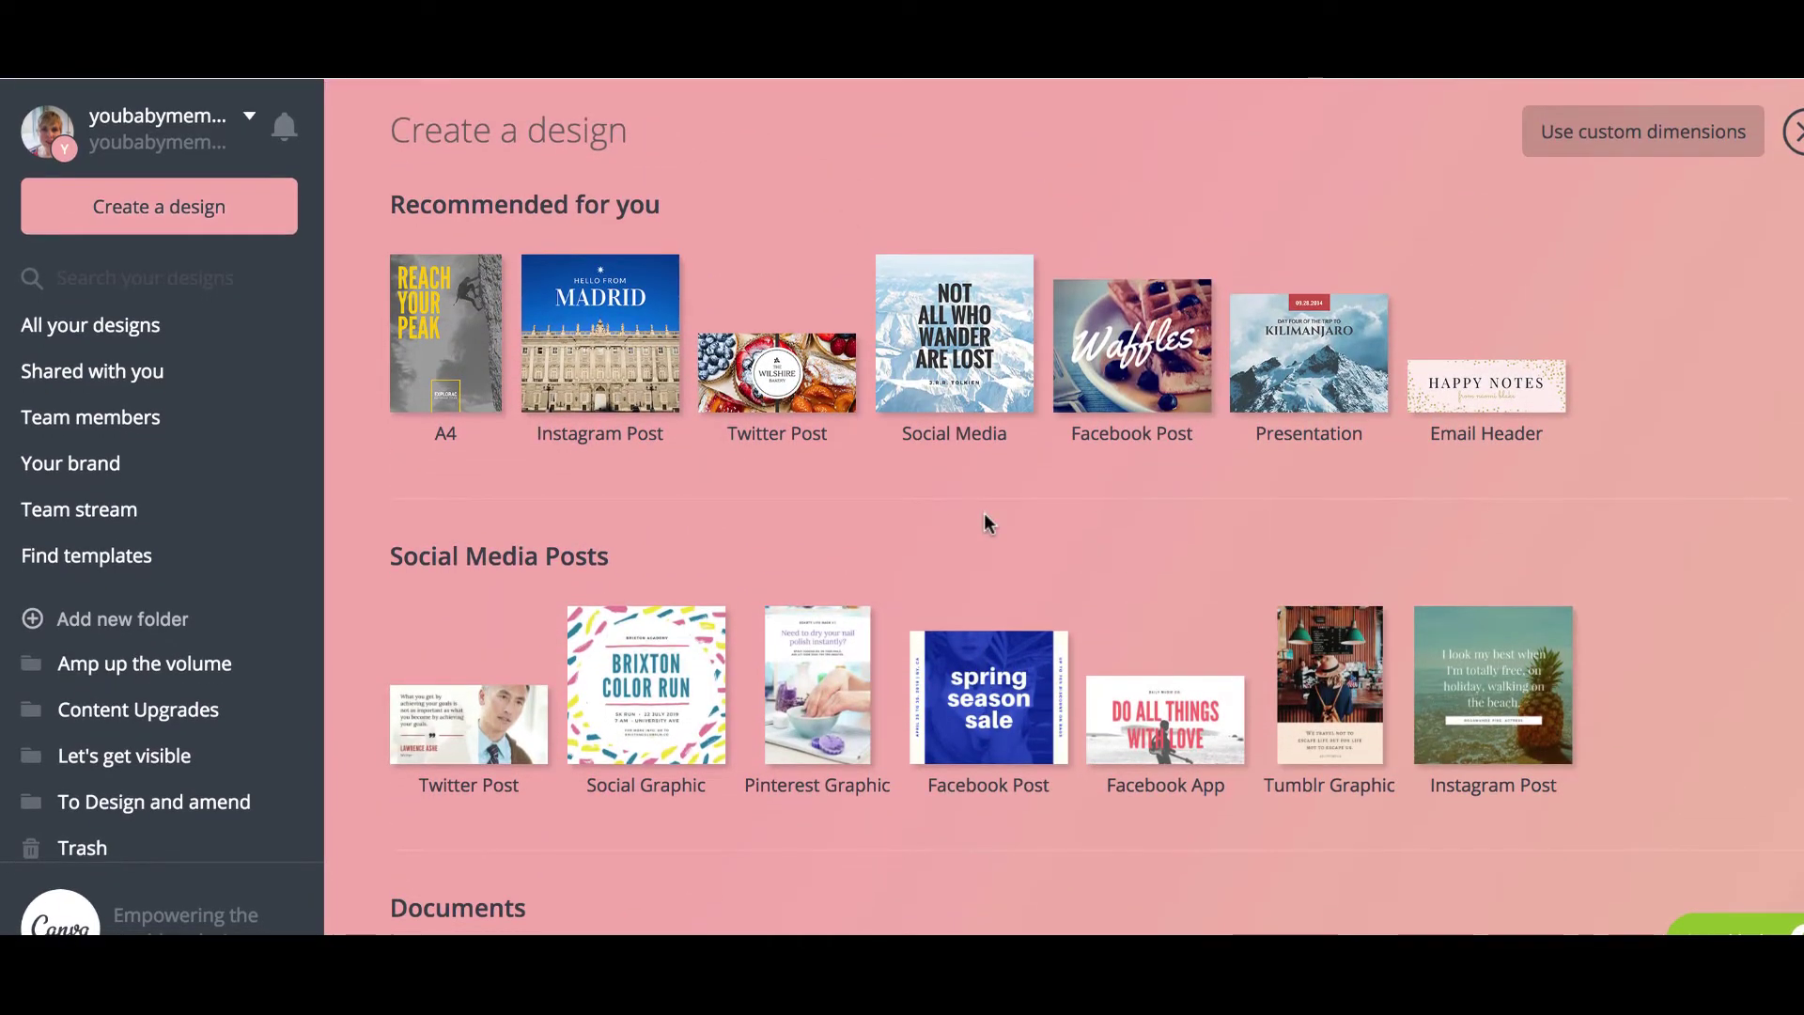
pyautogui.scroll(-8, 984, 517)
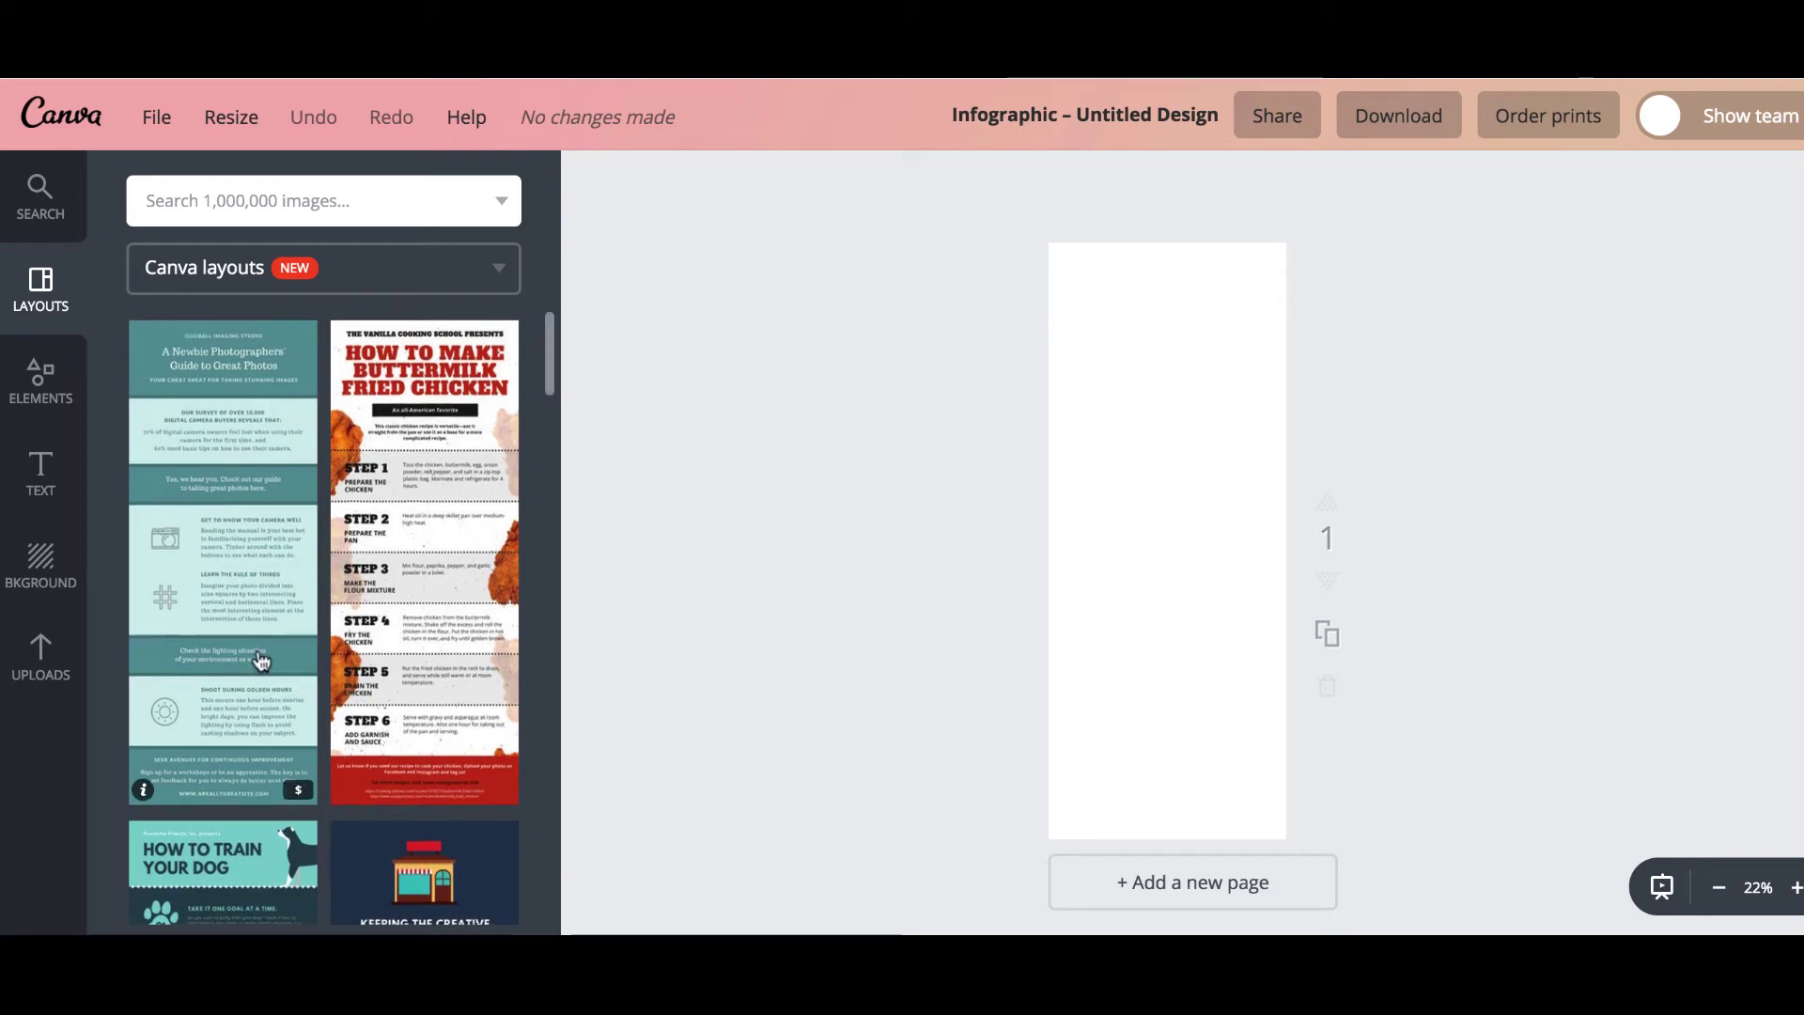
# Scroll the Layouts panel to the orange-and-white '5 Reasons to Give to Charity' layout
pyautogui.scroll(-8, 262, 663)
pyautogui.scroll(-8, 261, 663)
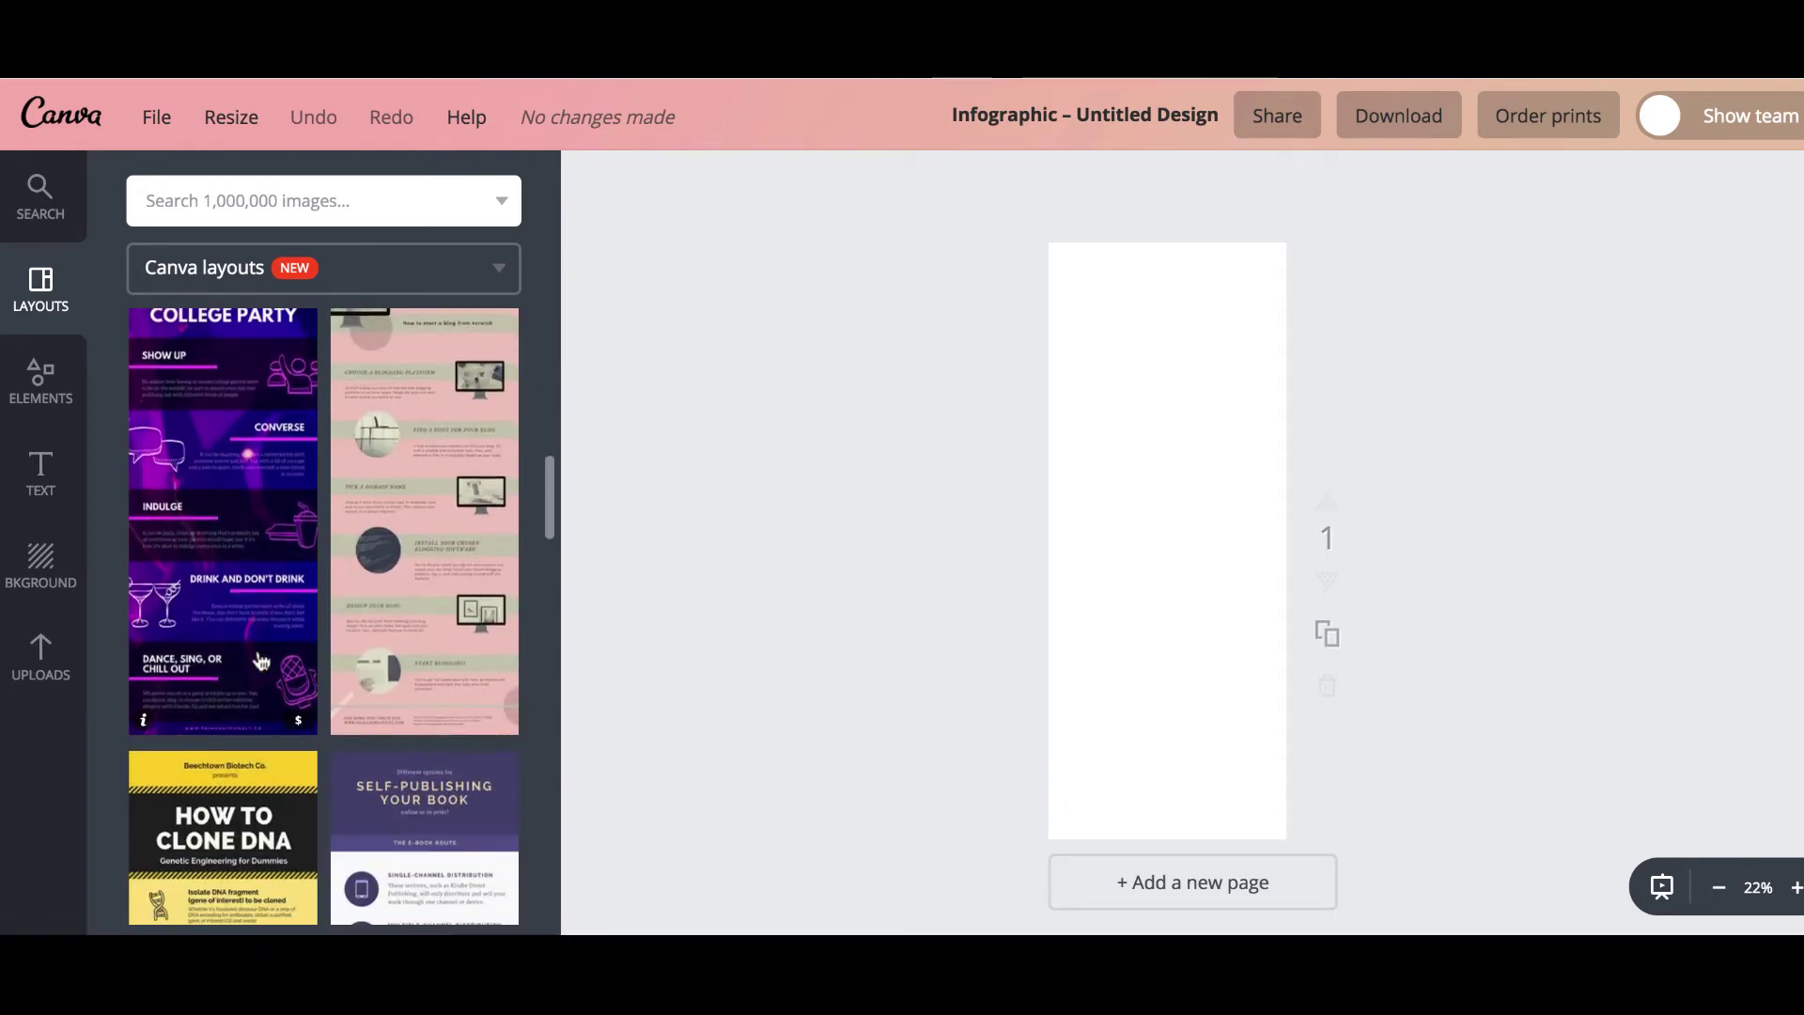
pyautogui.scroll(-1, 246, 632)
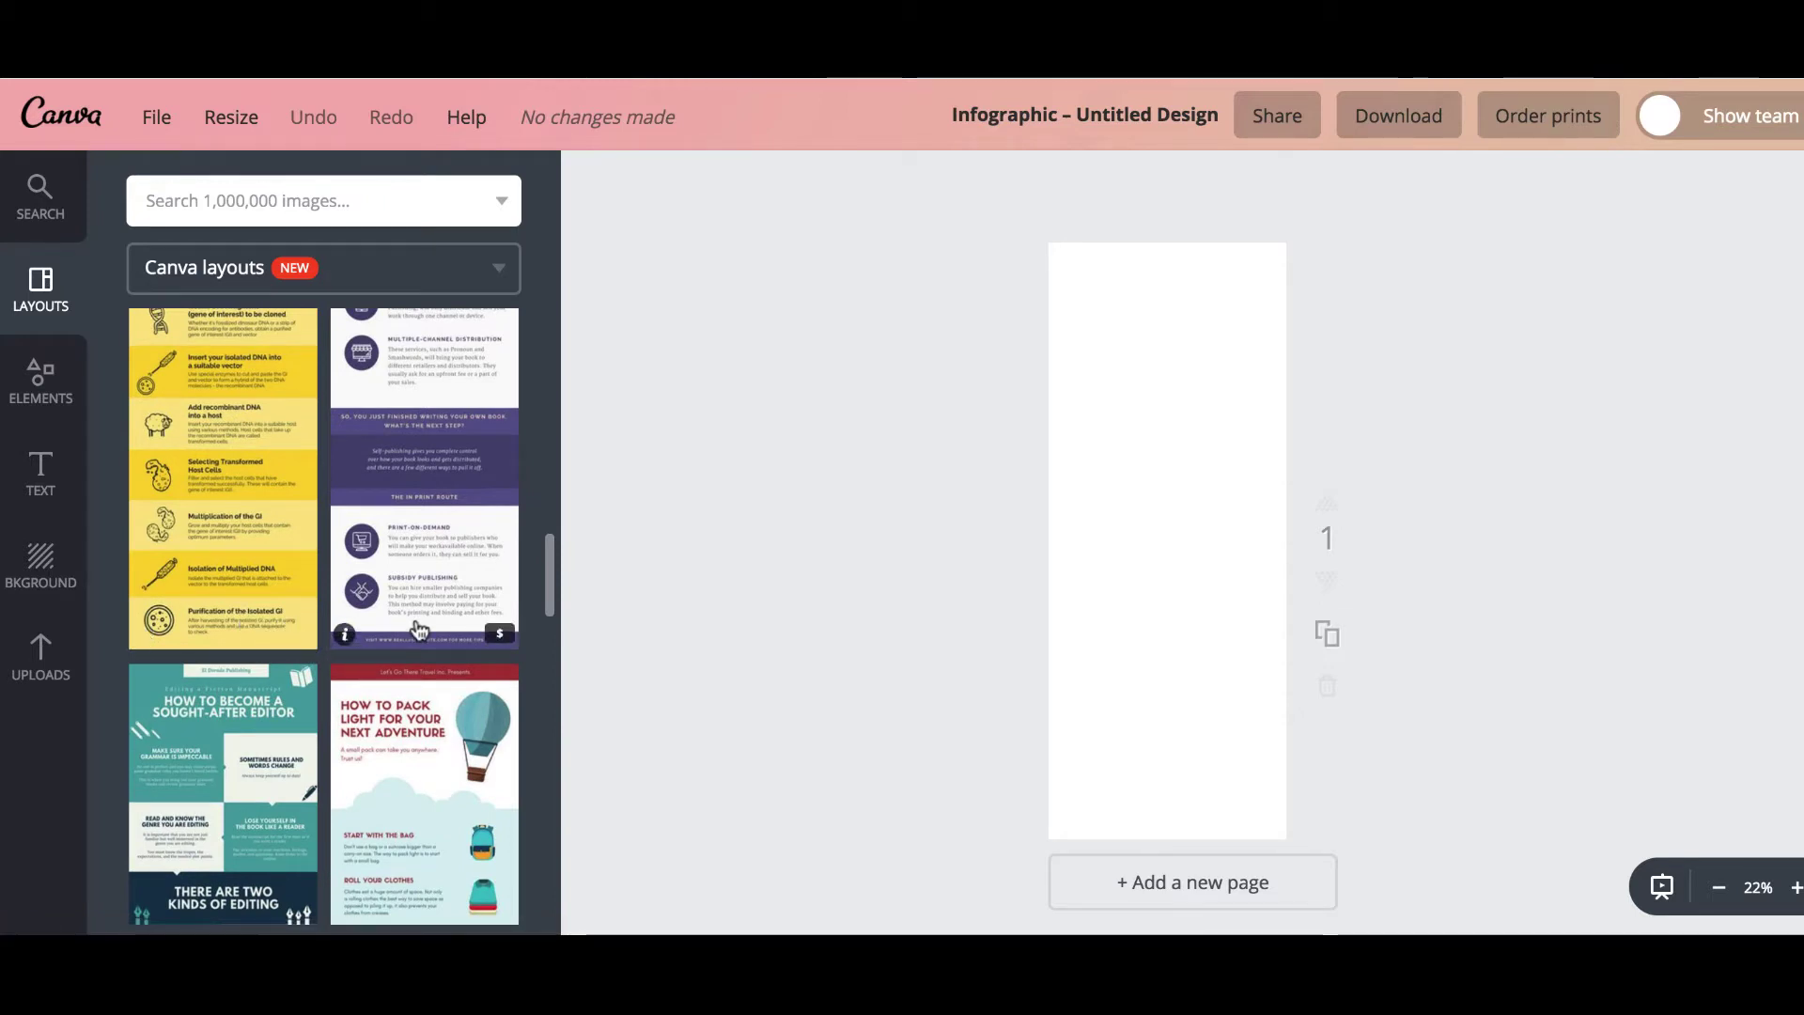
pyautogui.scroll(-5, 413, 658)
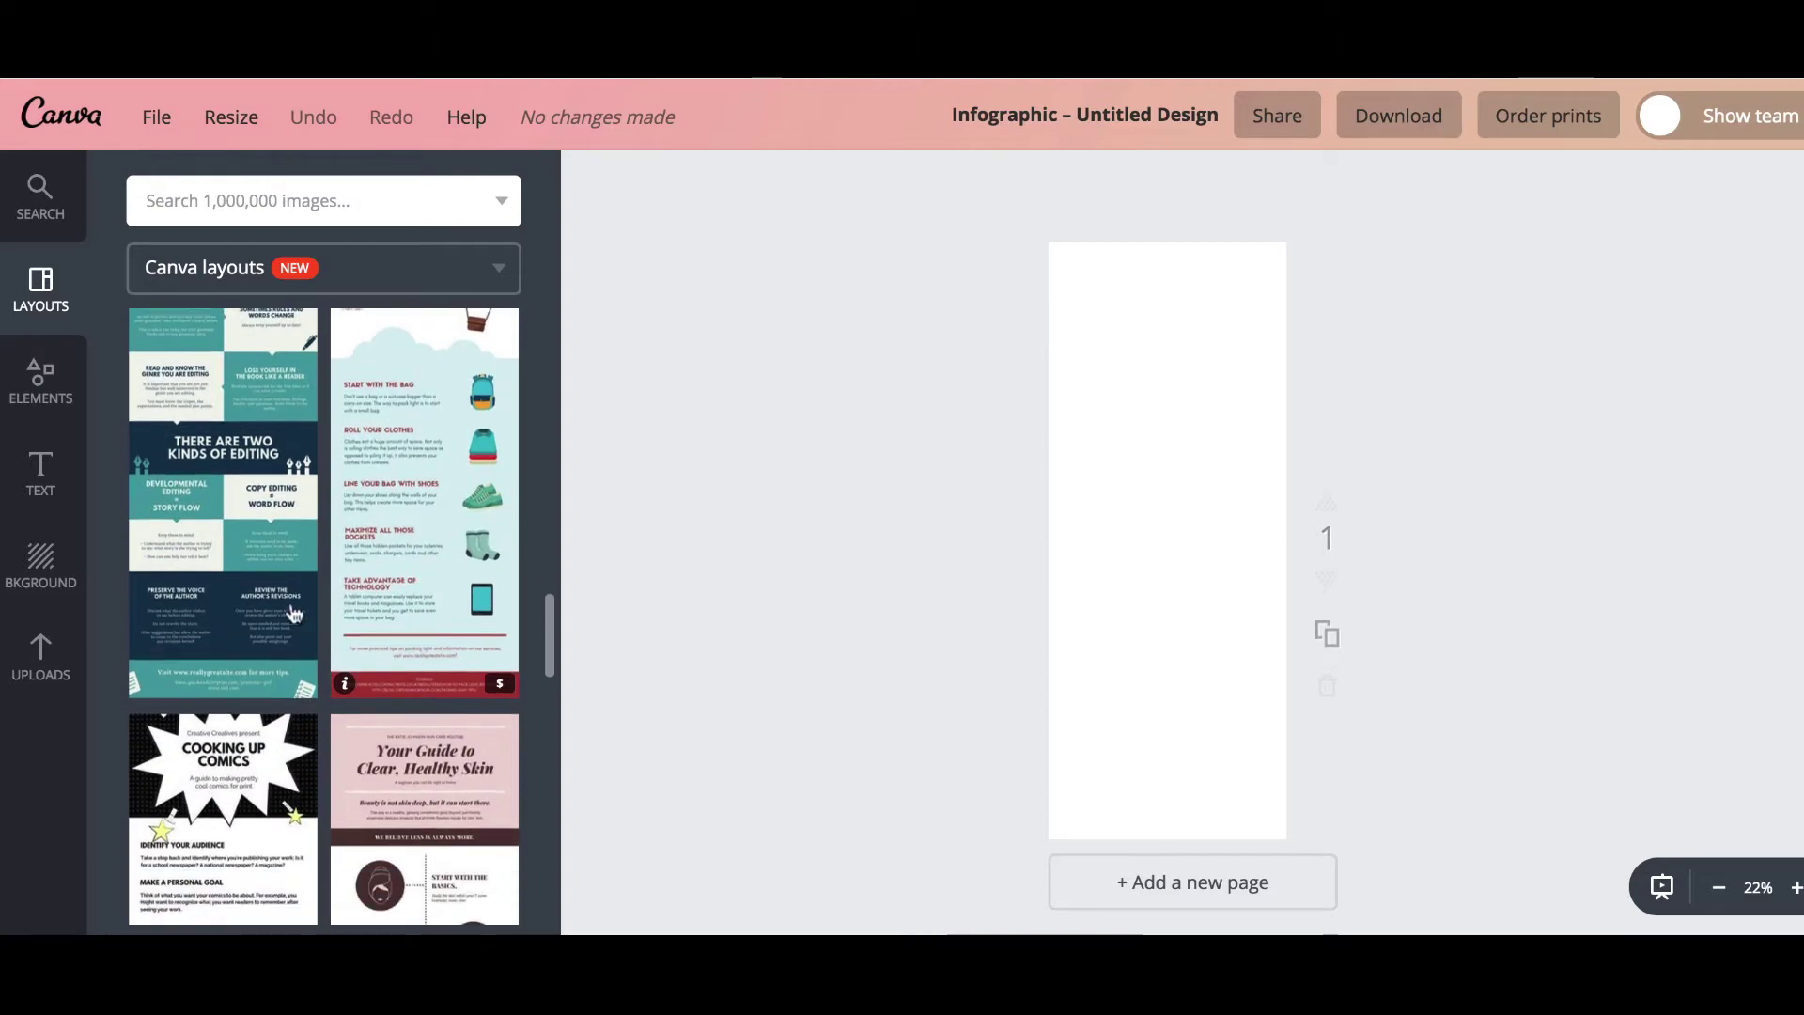
pyautogui.scroll(-3, 268, 601)
pyautogui.scroll(-12, 260, 697)
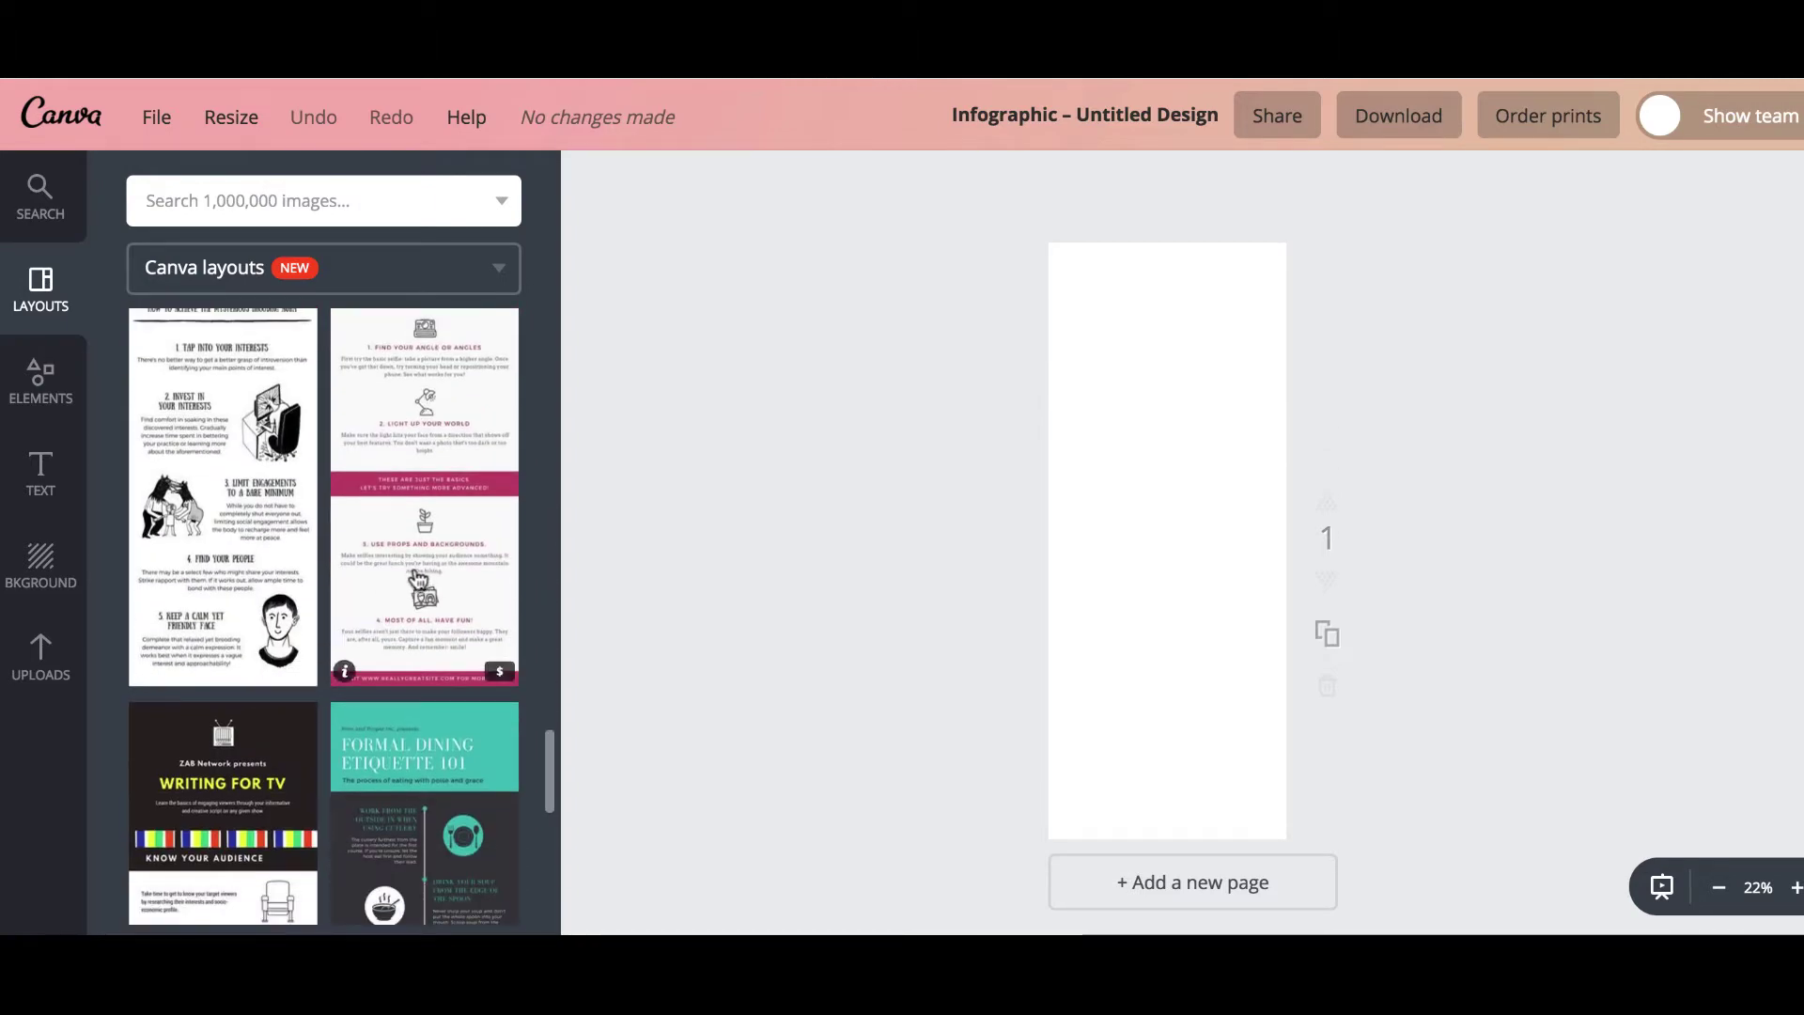
pyautogui.scroll(-6, 253, 826)
pyautogui.scroll(-7, 253, 831)
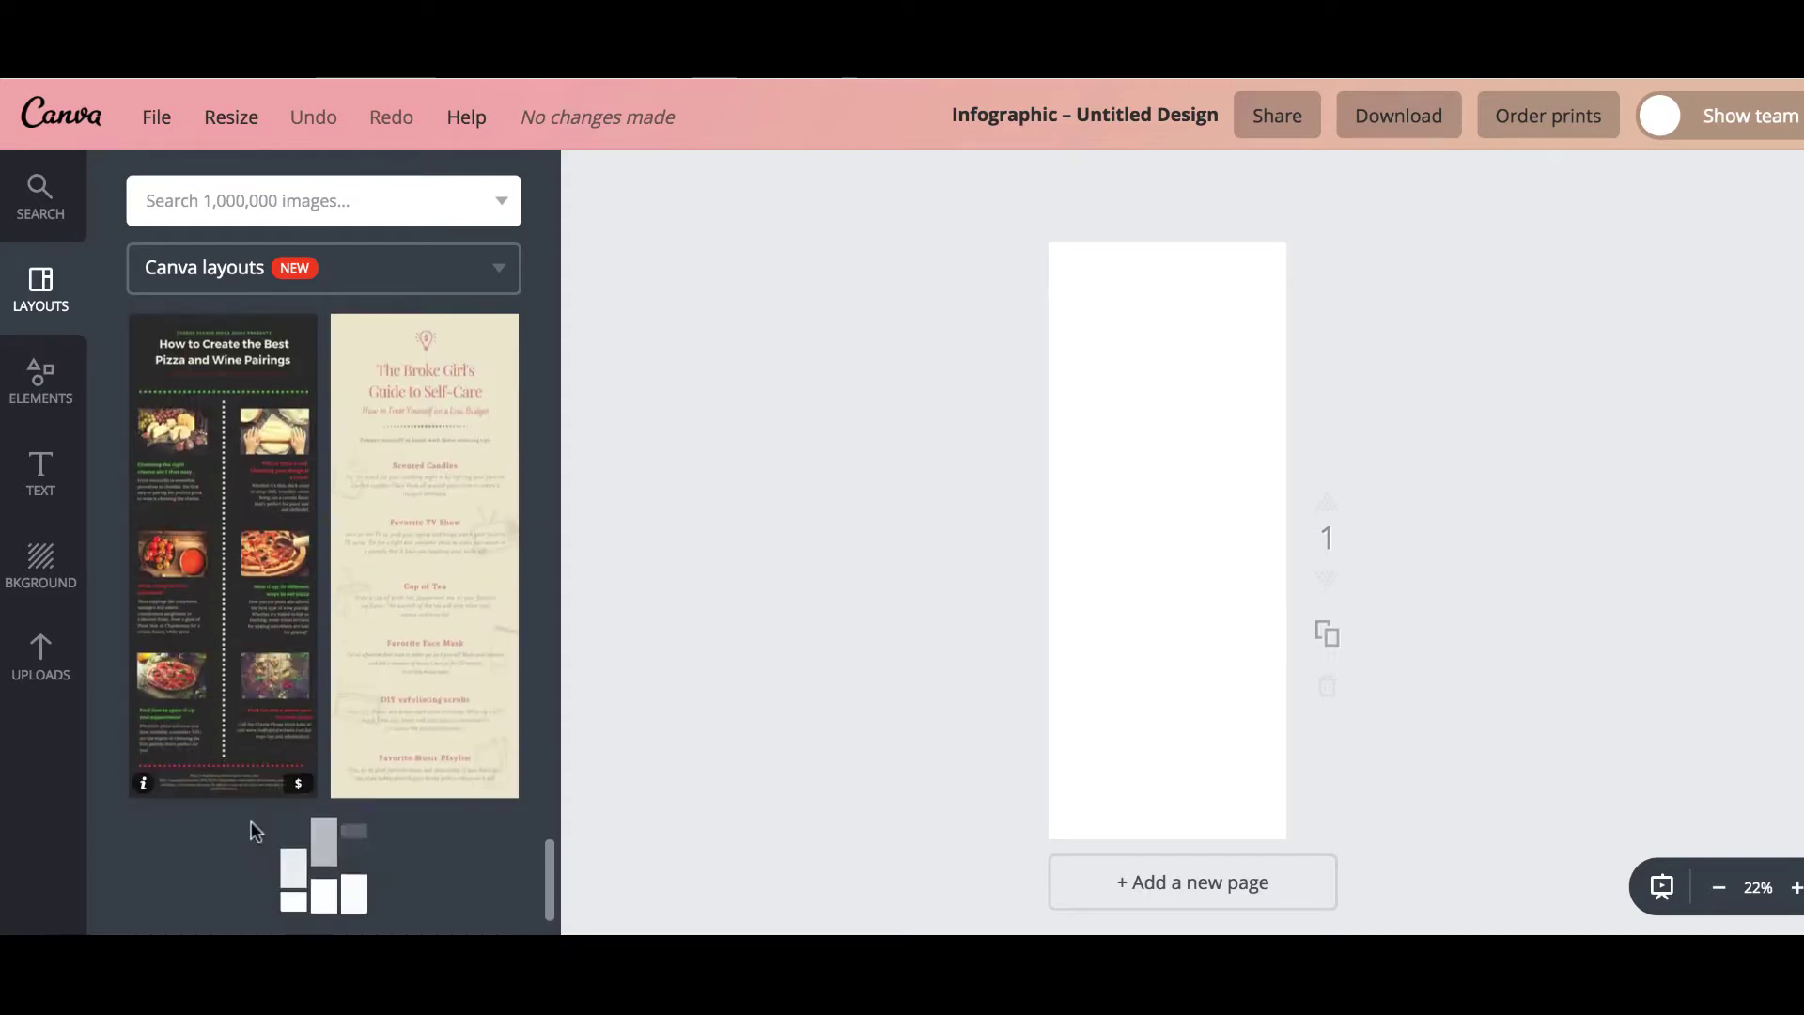
pyautogui.scroll(-10, 254, 833)
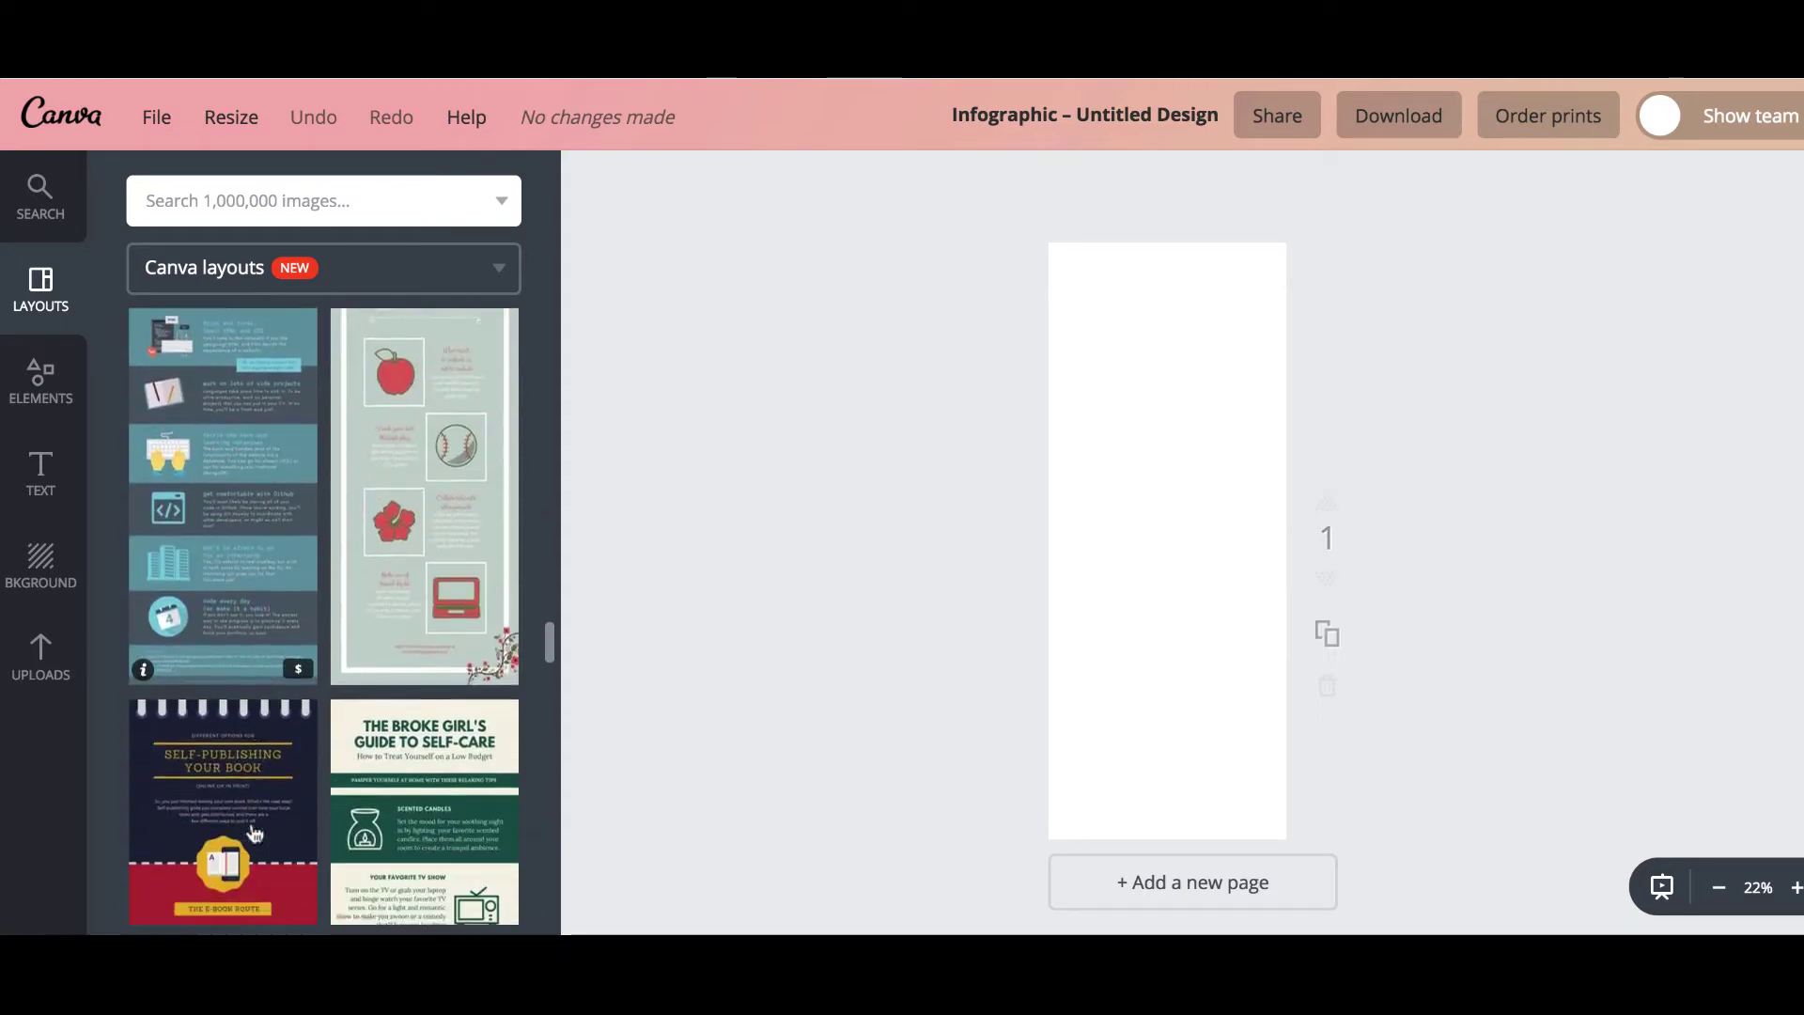
pyautogui.scroll(-2, 313, 762)
pyautogui.scroll(-5, 383, 661)
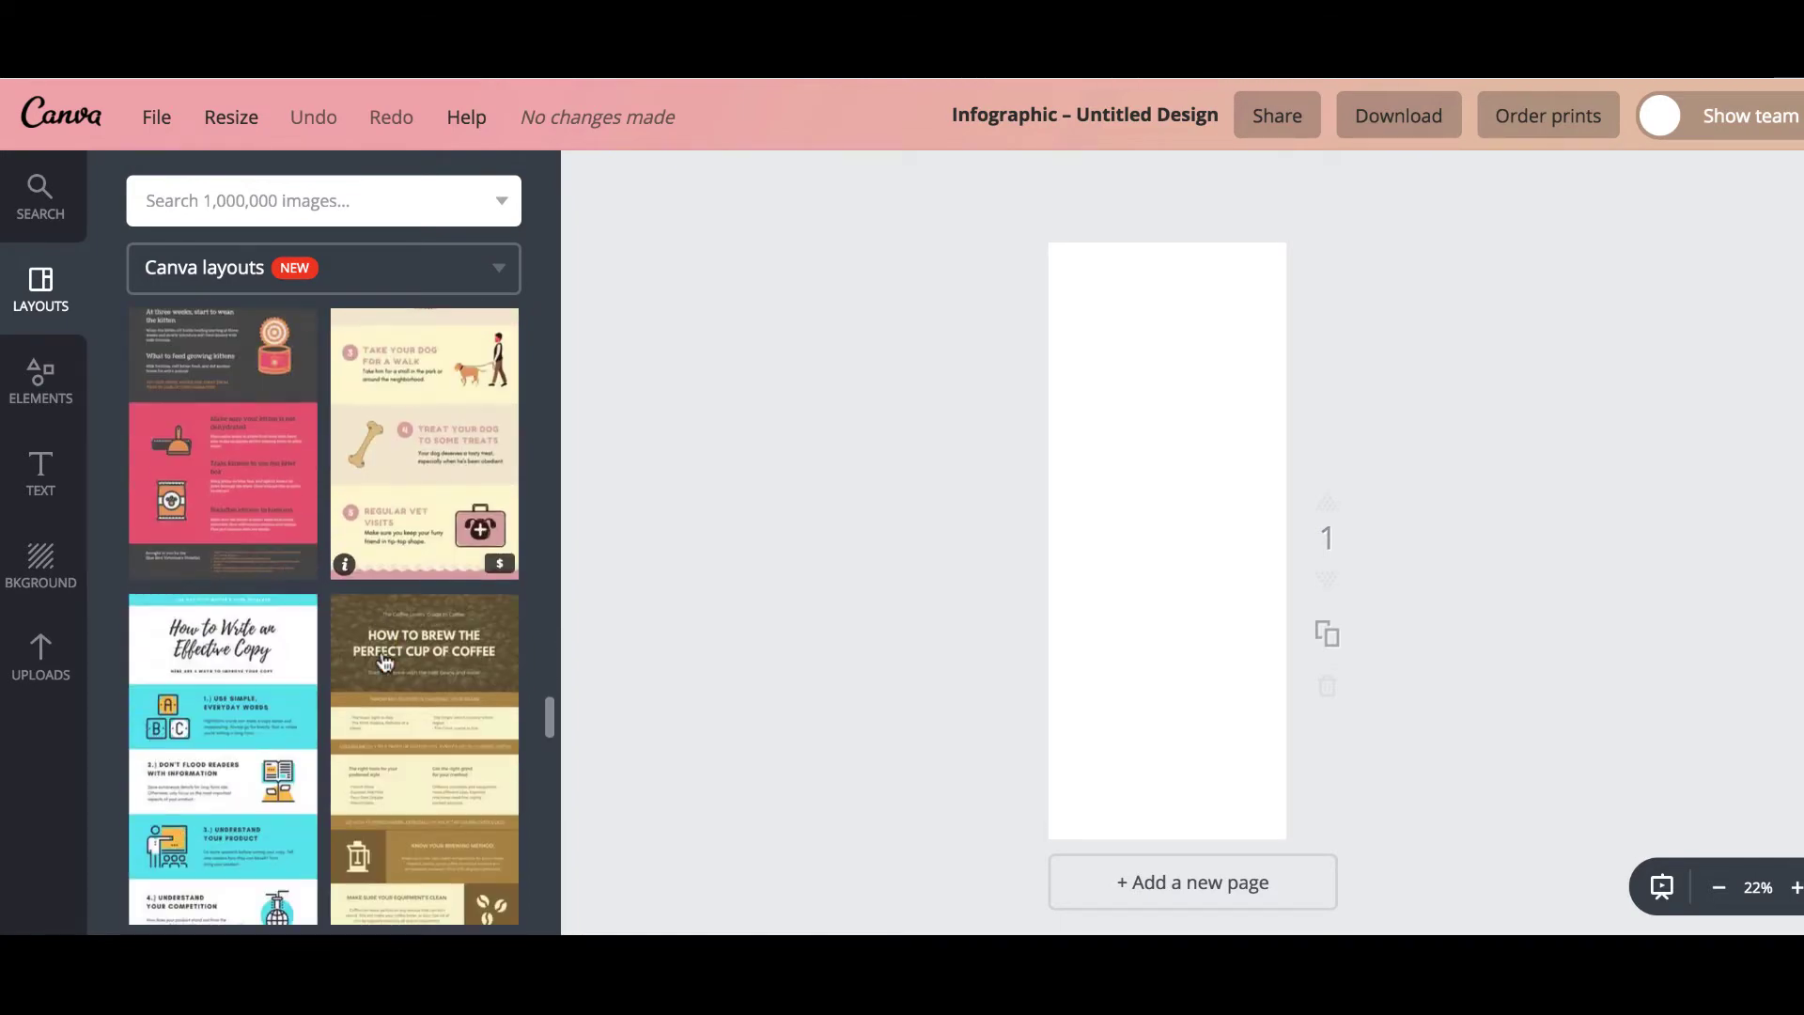
pyautogui.scroll(-3, 256, 798)
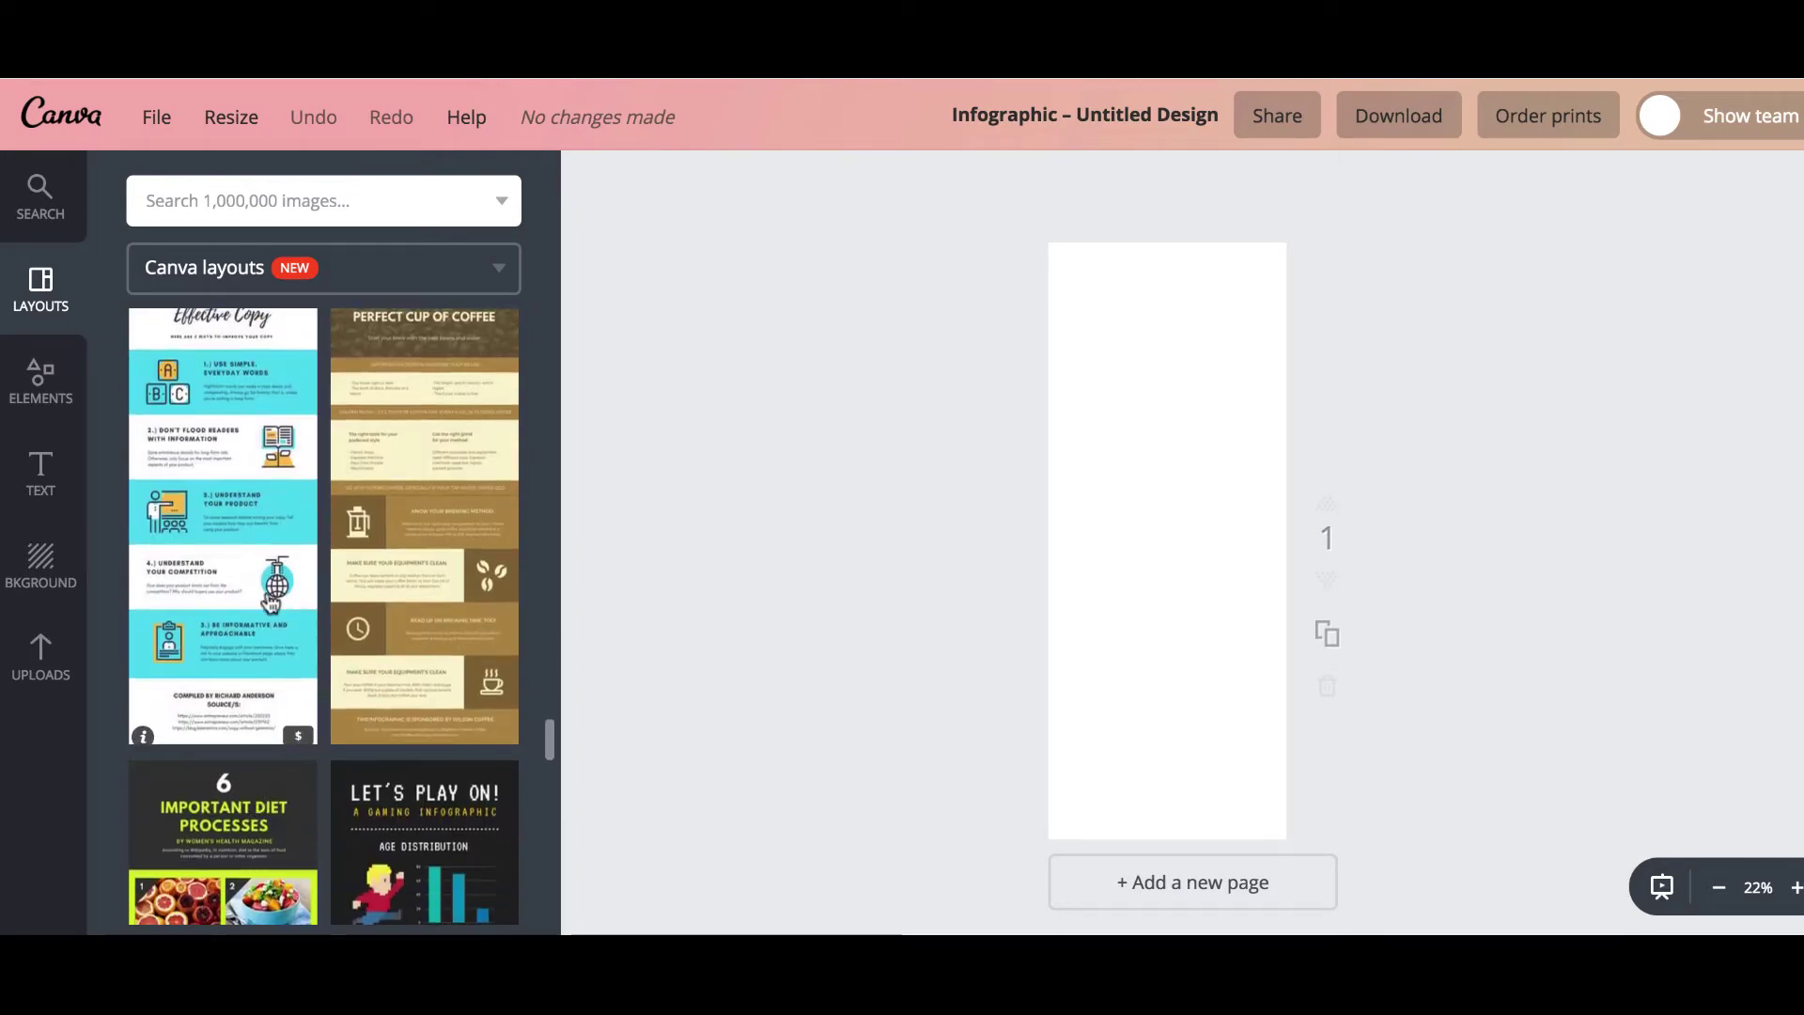
pyautogui.scroll(-6, 395, 590)
pyautogui.scroll(-1, 395, 590)
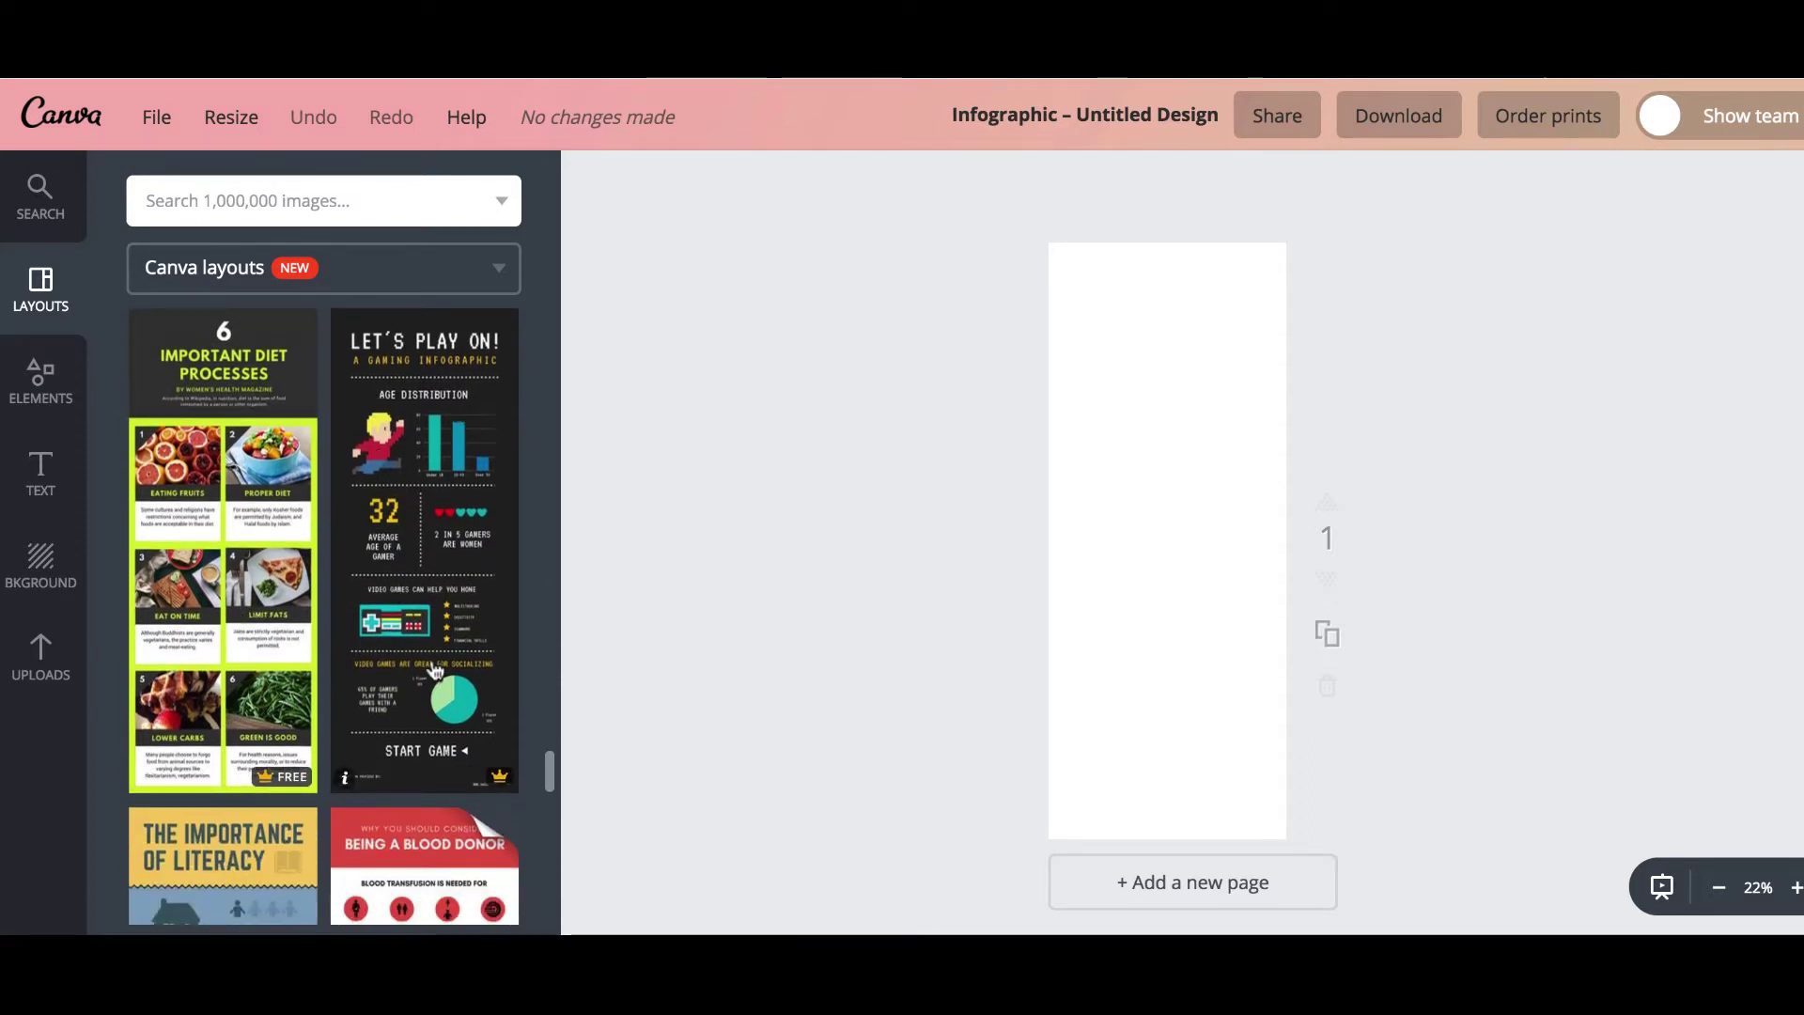
pyautogui.scroll(-7, 232, 611)
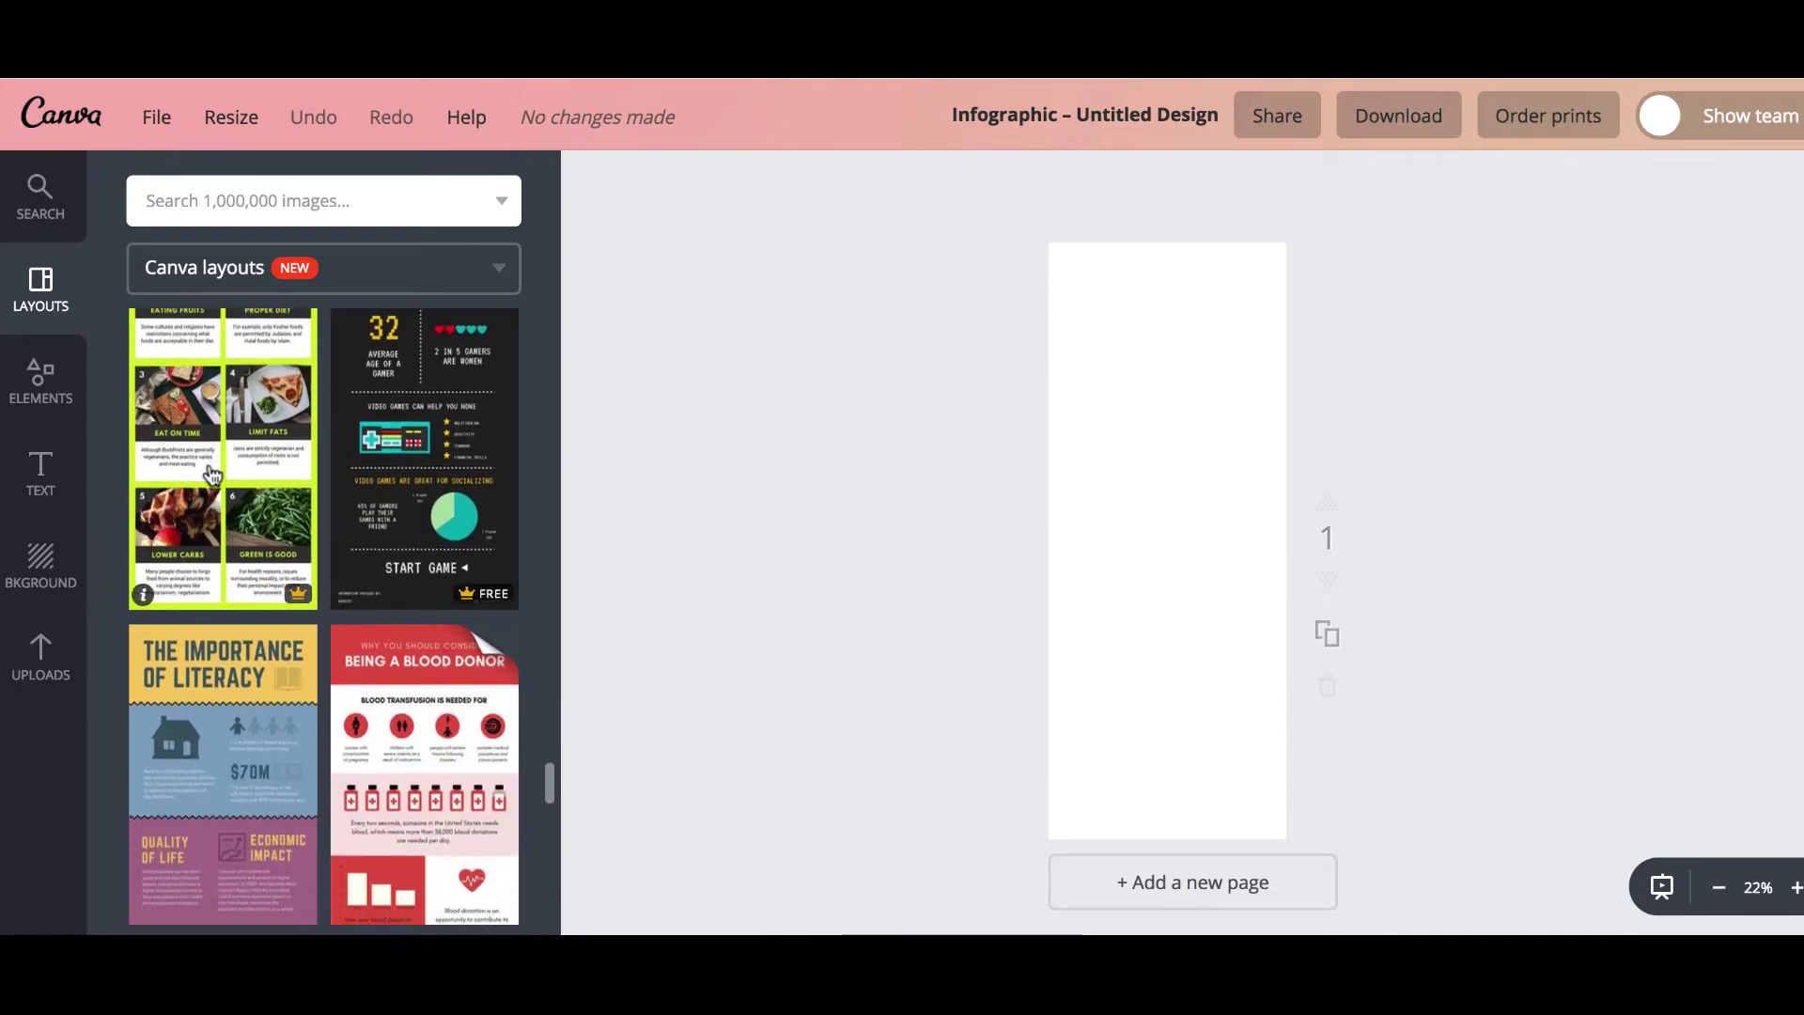
pyautogui.scroll(-3, 254, 554)
pyautogui.scroll(2, 272, 507)
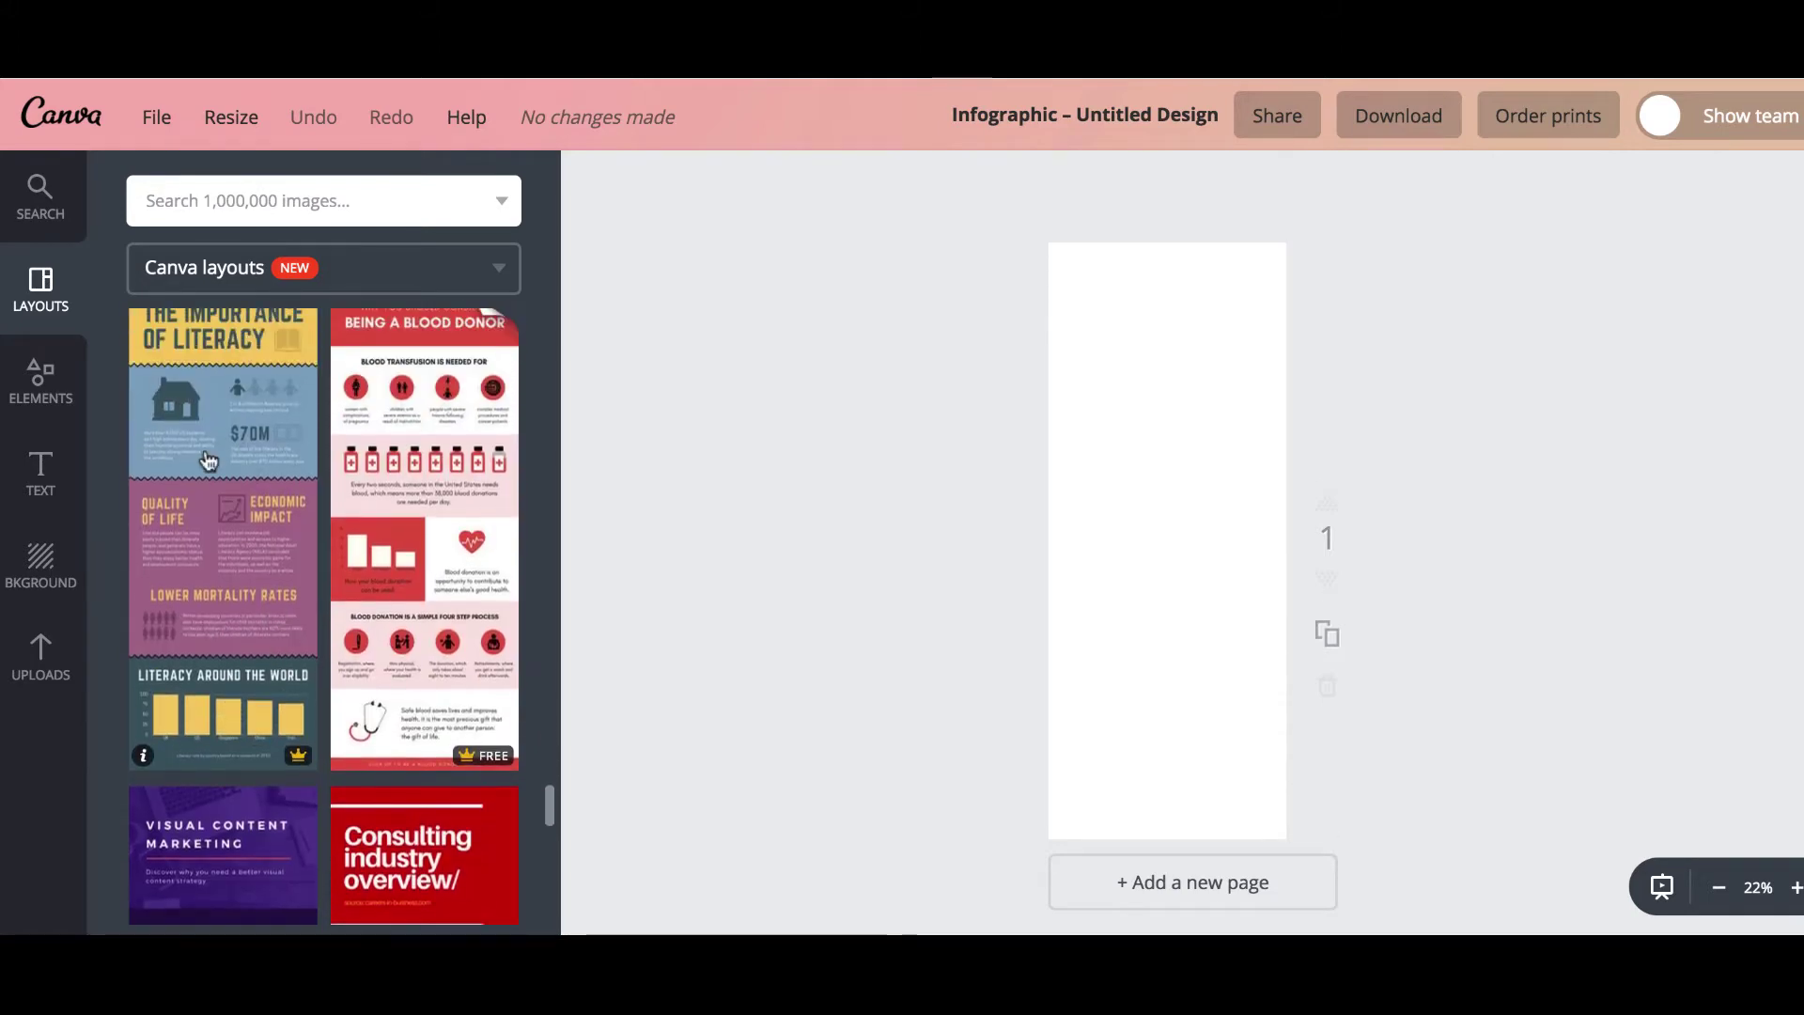
pyautogui.scroll(-8, 355, 520)
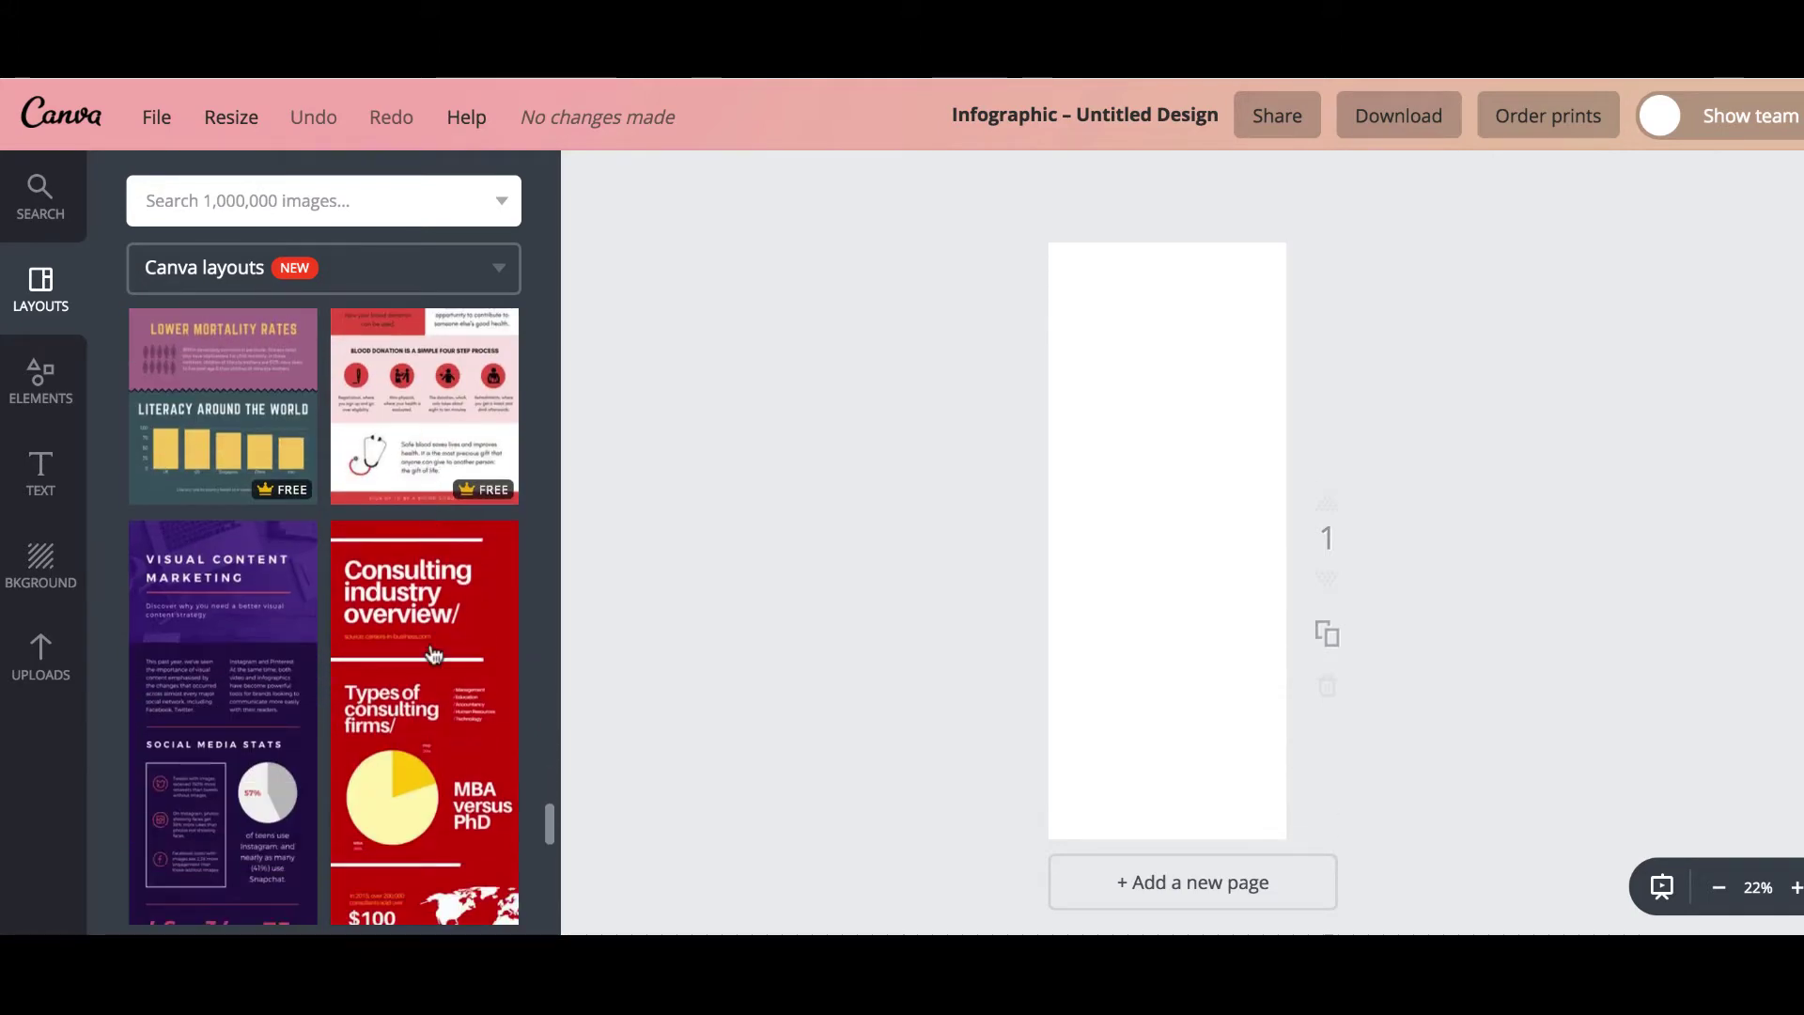
pyautogui.scroll(-5, 432, 653)
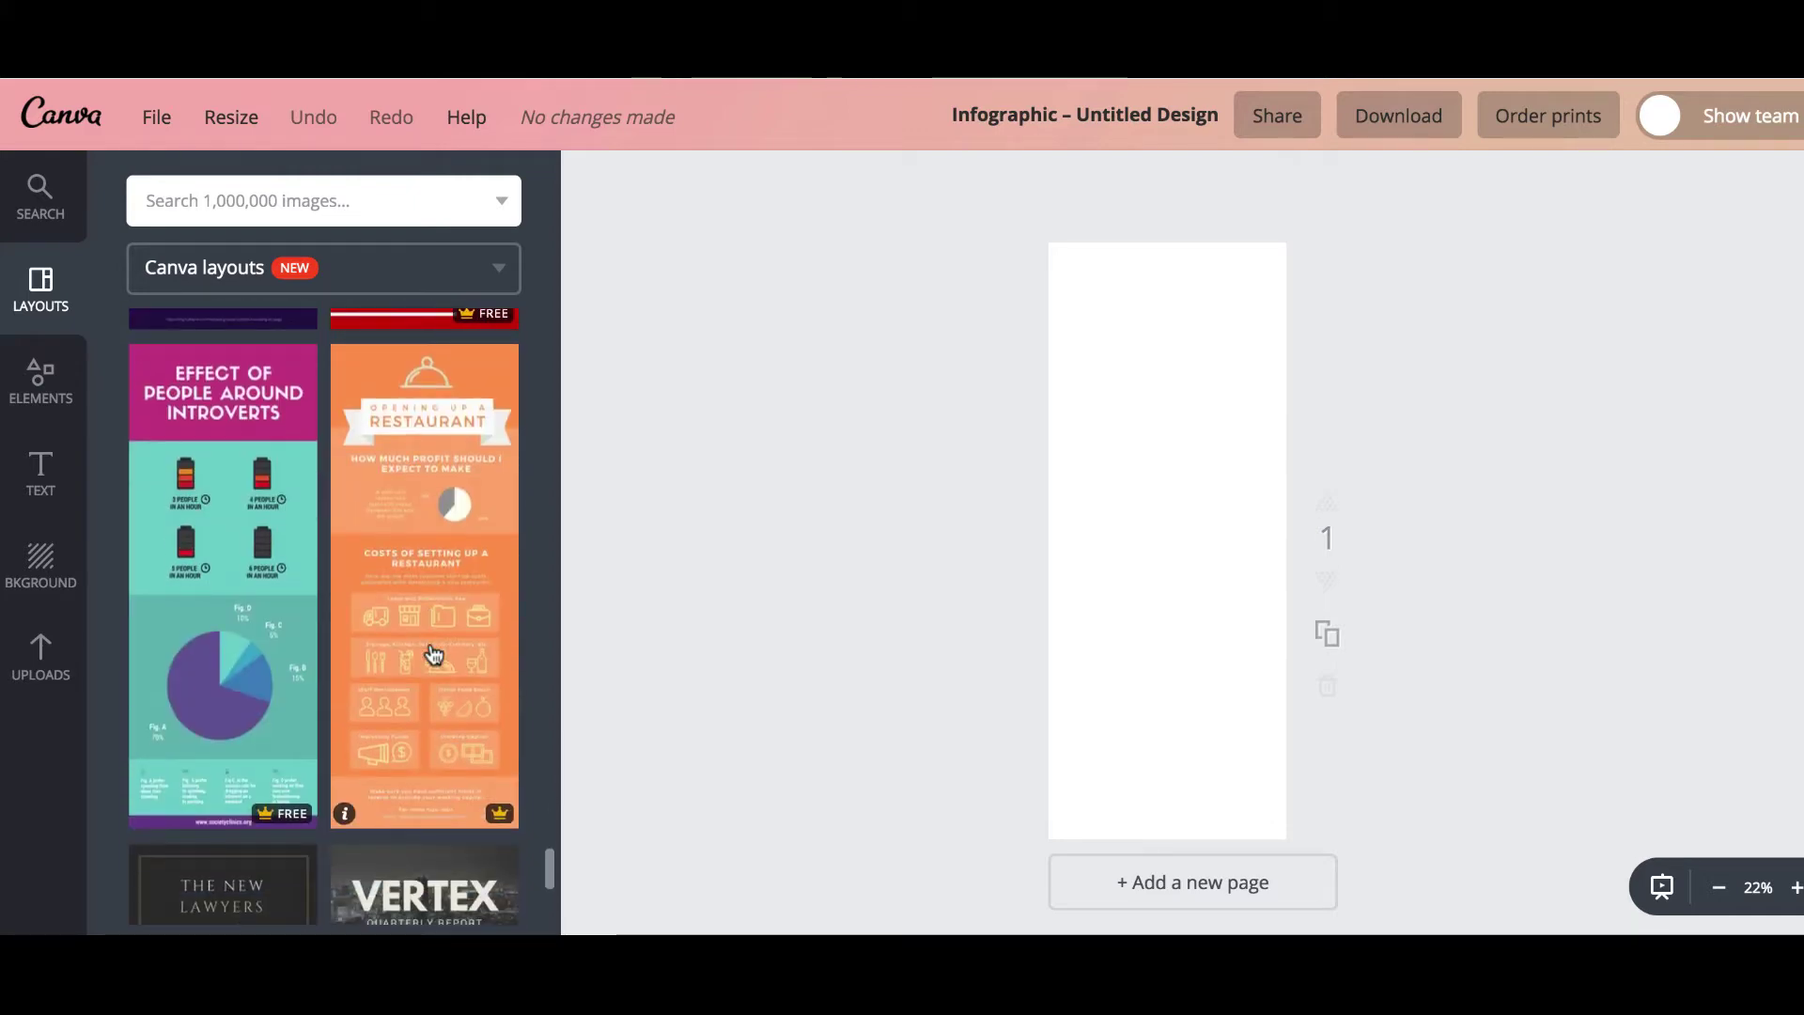
pyautogui.scroll(-7, 404, 710)
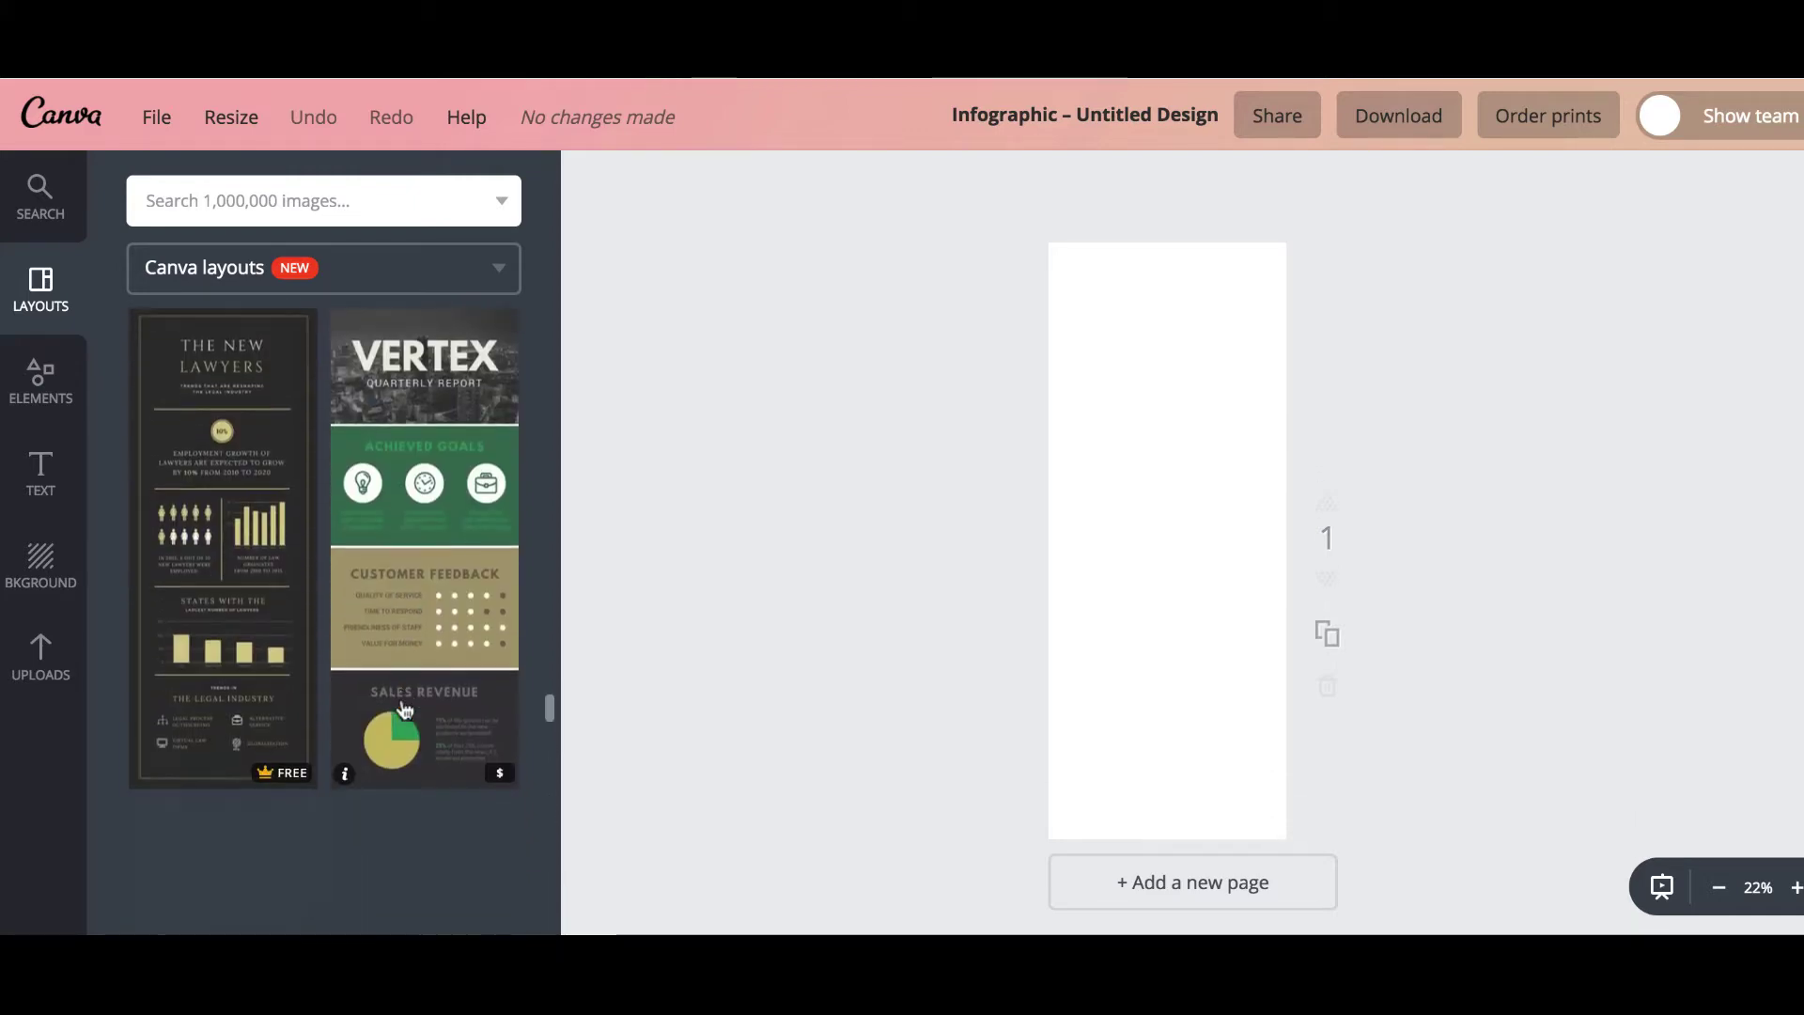
pyautogui.scroll(-6, 404, 709)
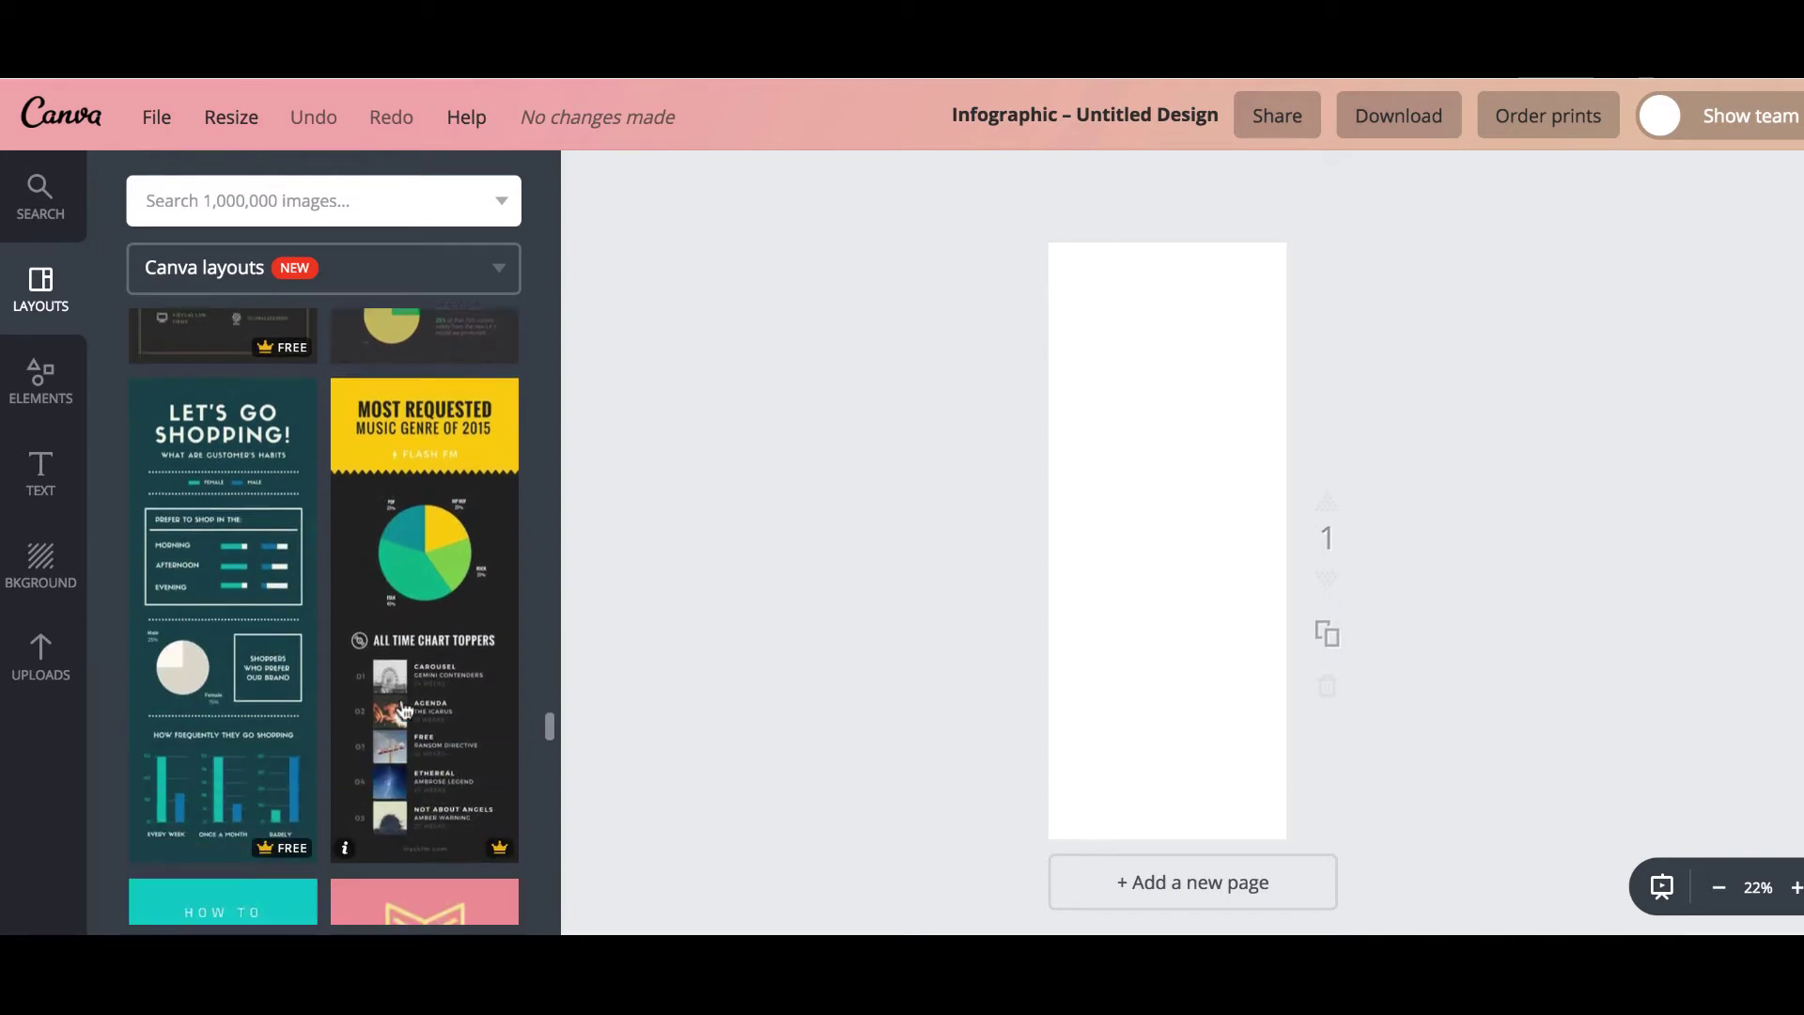
pyautogui.scroll(-12, 404, 710)
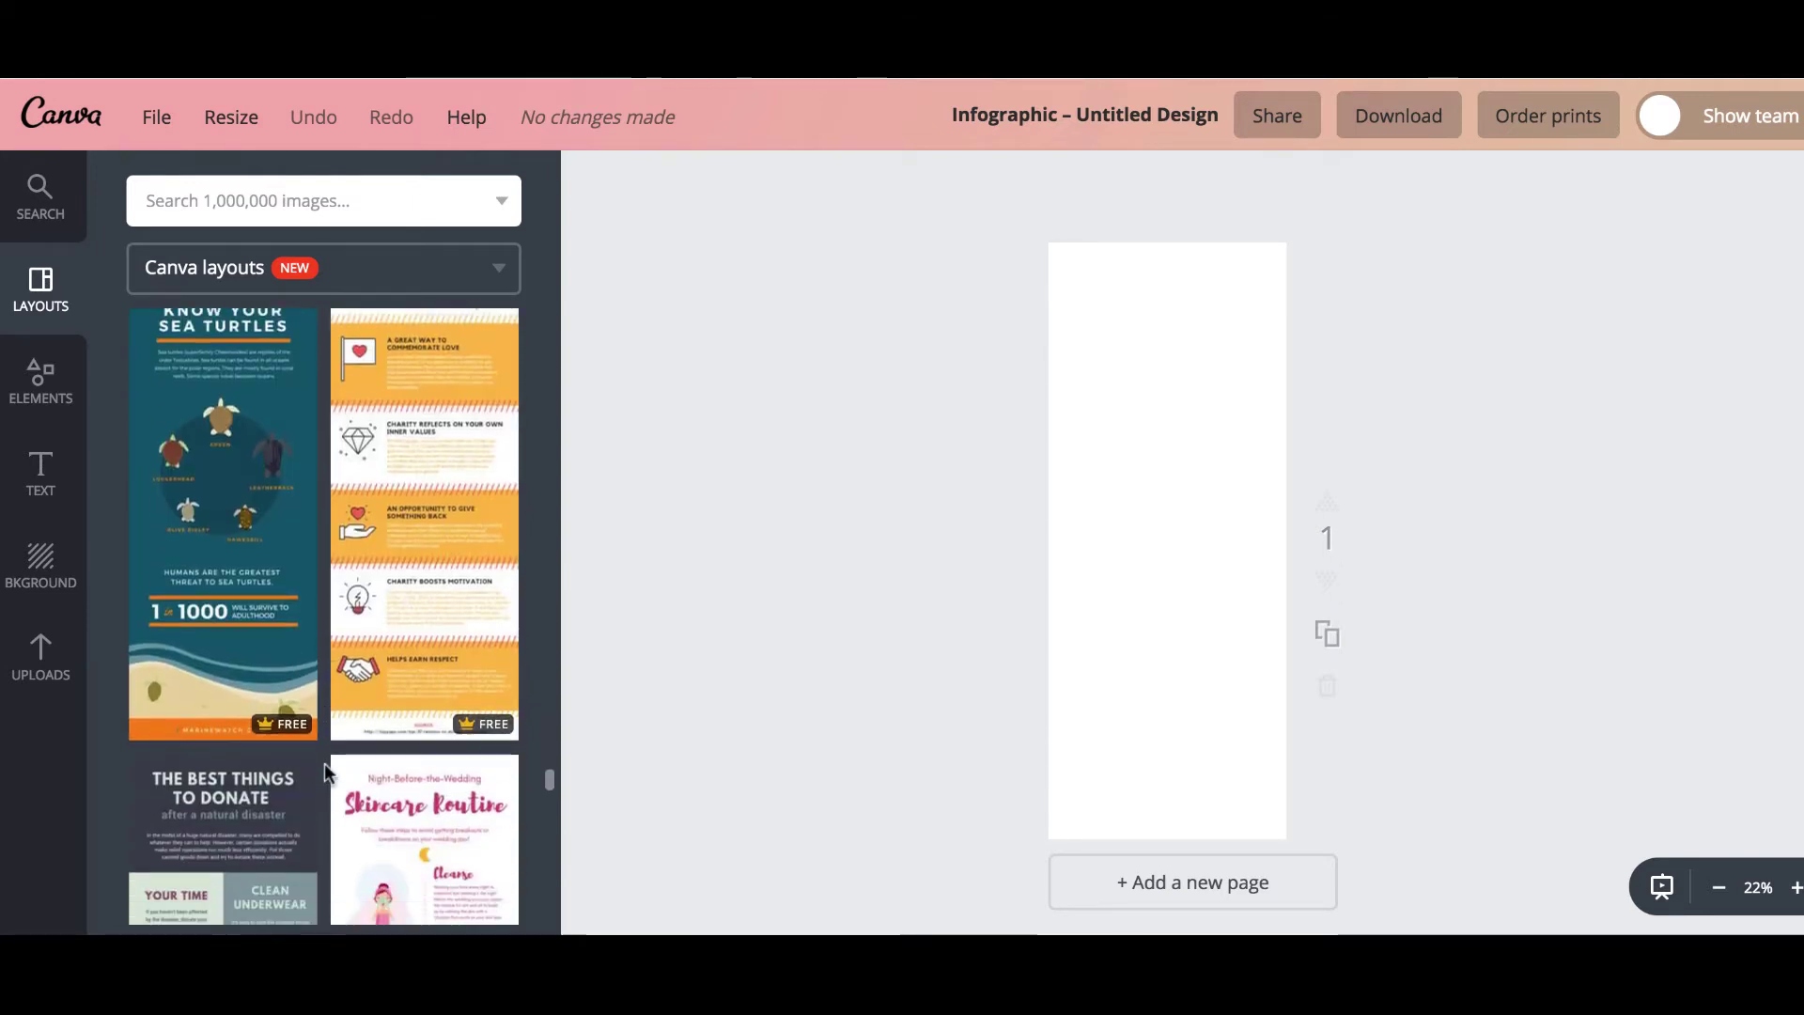
pyautogui.scroll(1, 435, 576)
# Apply the Charity layout to the blank page and zoom the view to 50%
pyautogui.click(439, 561)
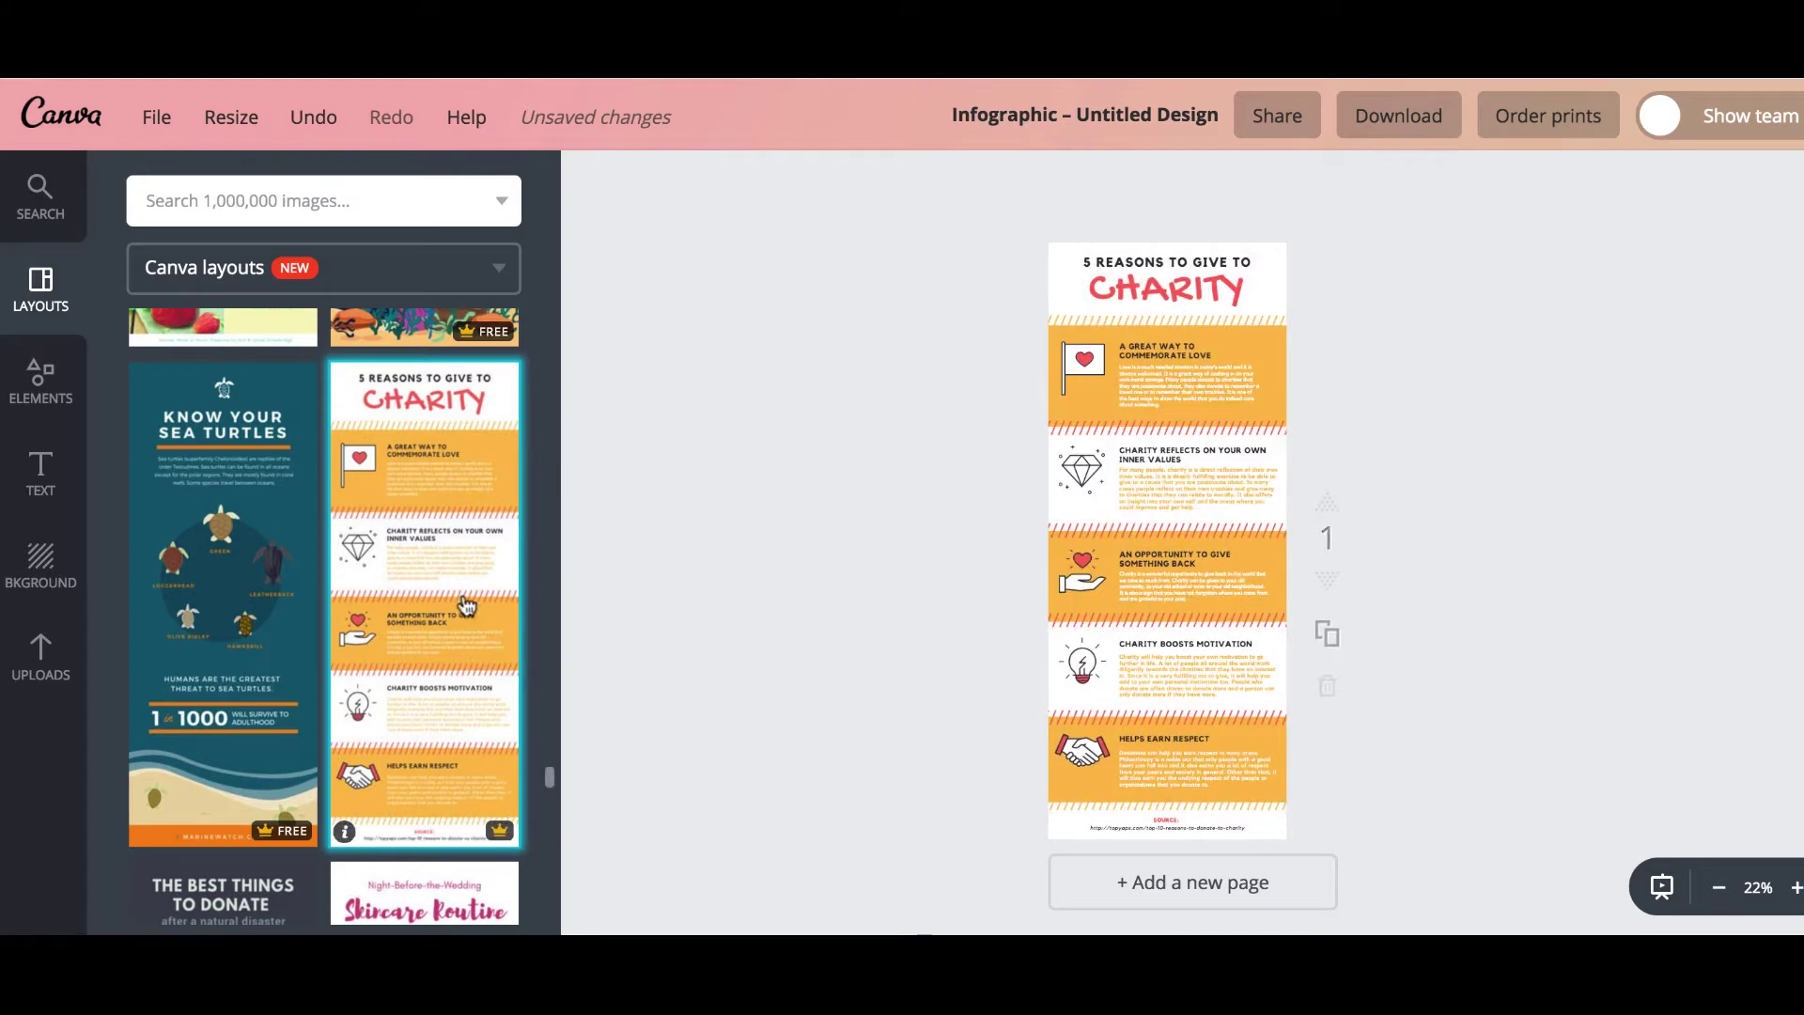
pyautogui.click(1797, 887)
pyautogui.click(1796, 887)
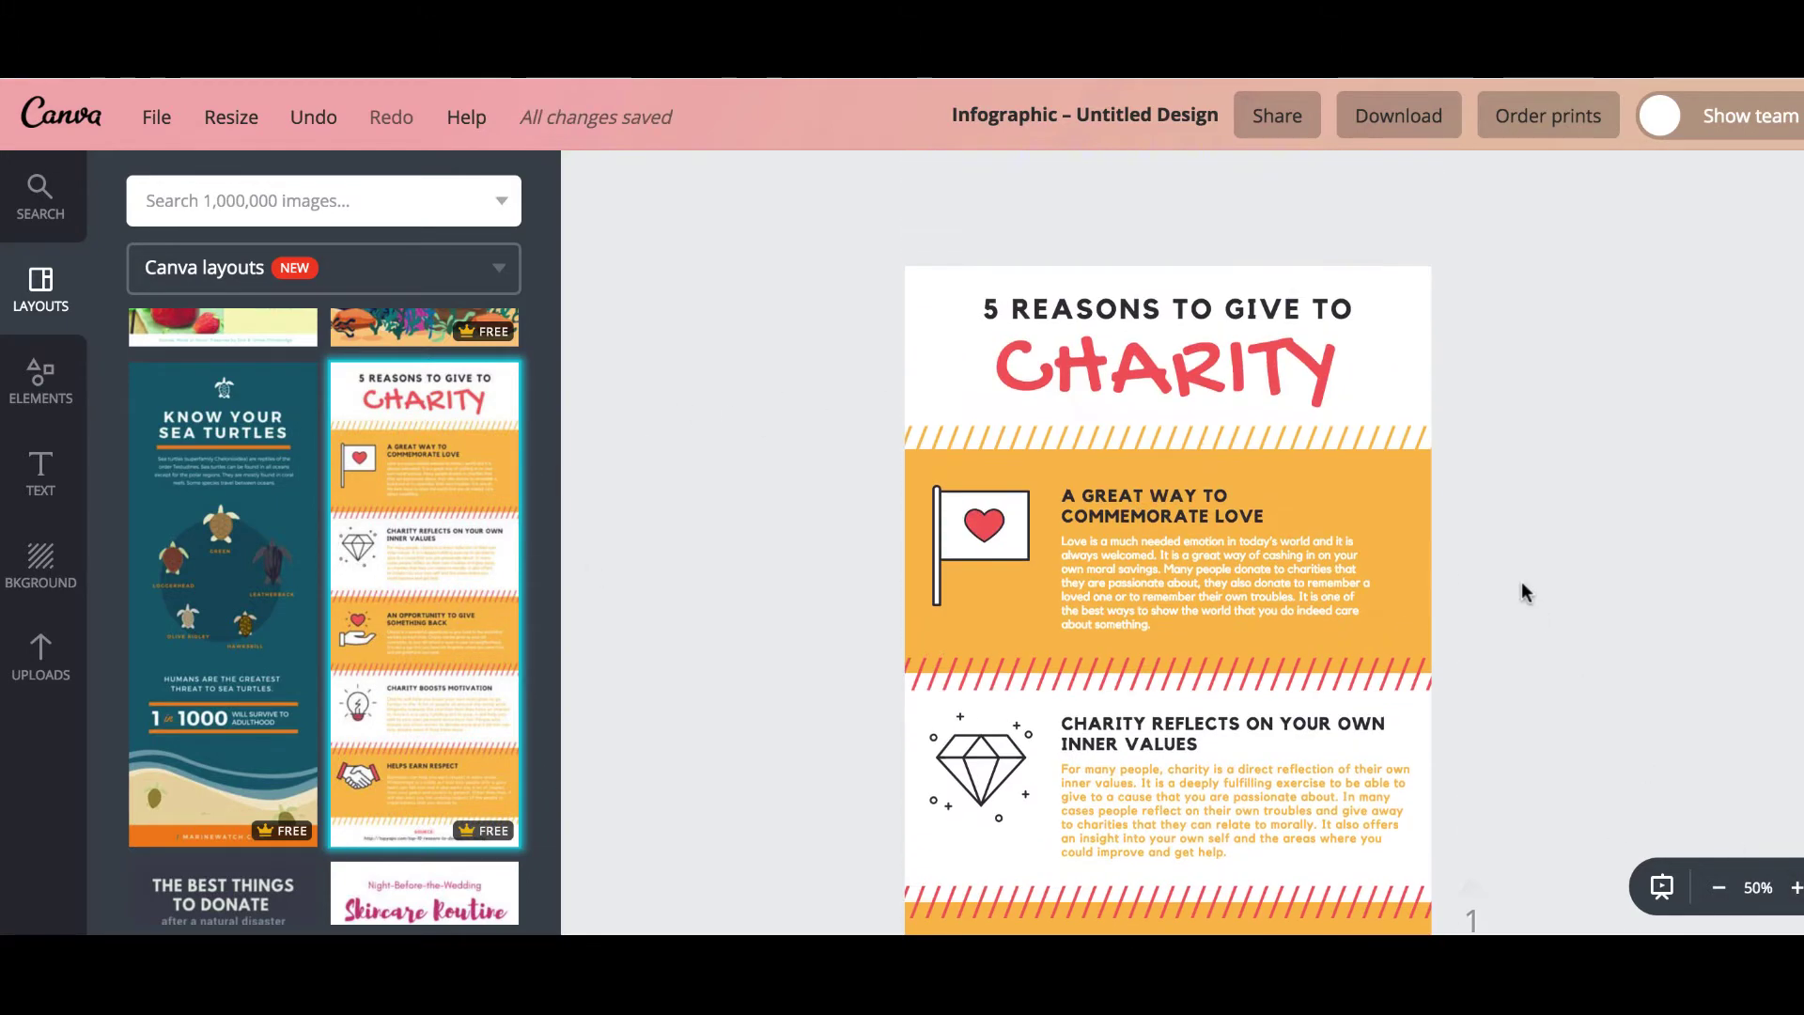
# Inspect the divider, flag icon, CHARITY headline and paragraph, then select the '5 REASONS TO GIVE TO' heading
pyautogui.click(992, 441)
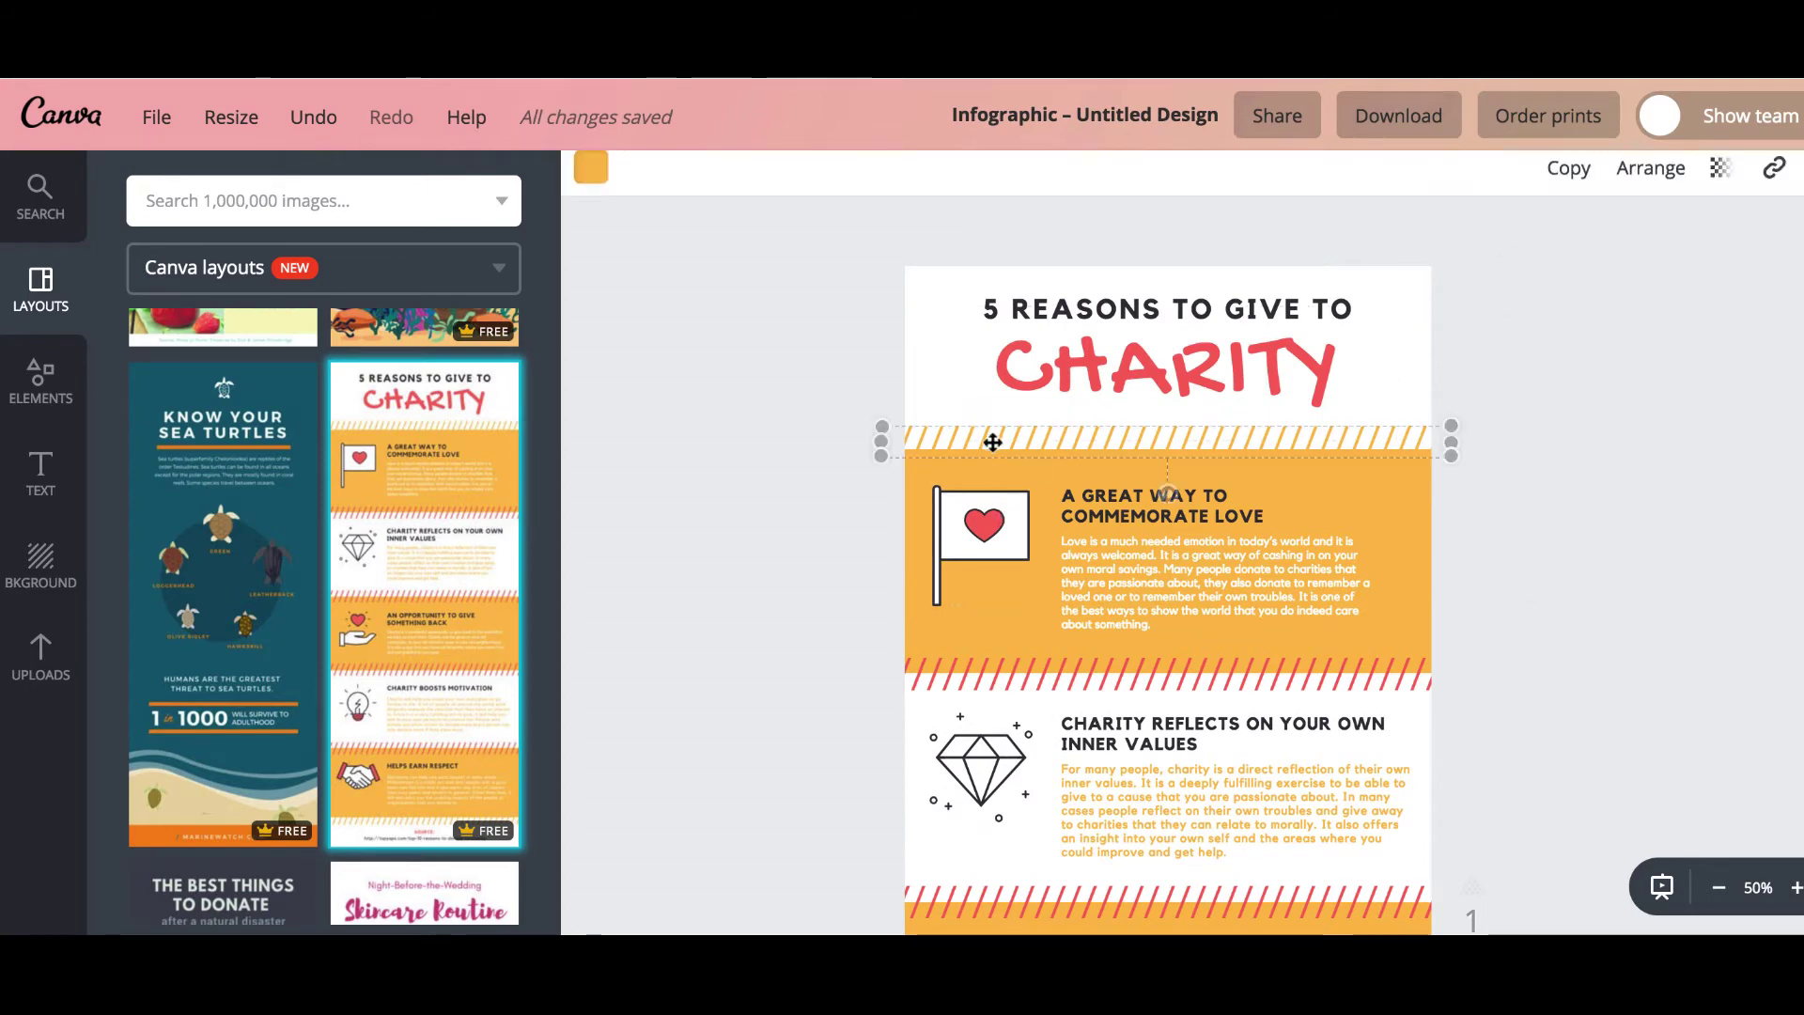
pyautogui.click(1007, 524)
pyautogui.click(1163, 368)
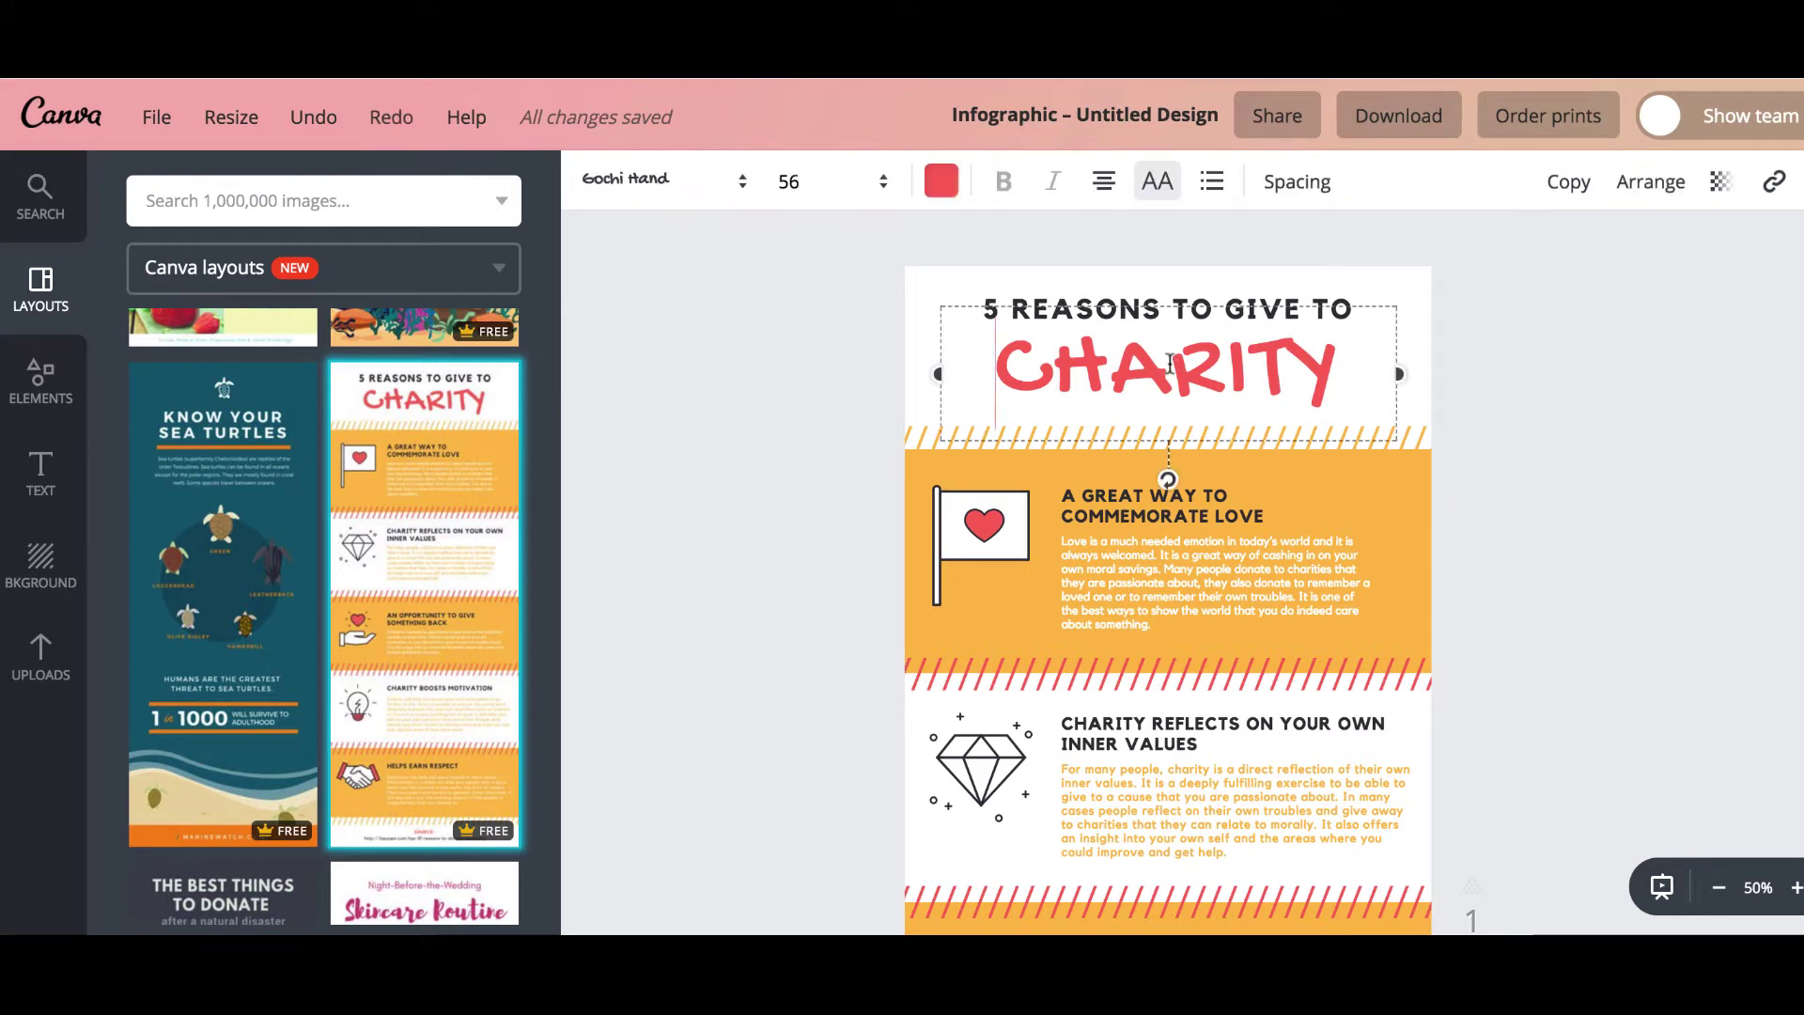
pyautogui.click(1384, 575)
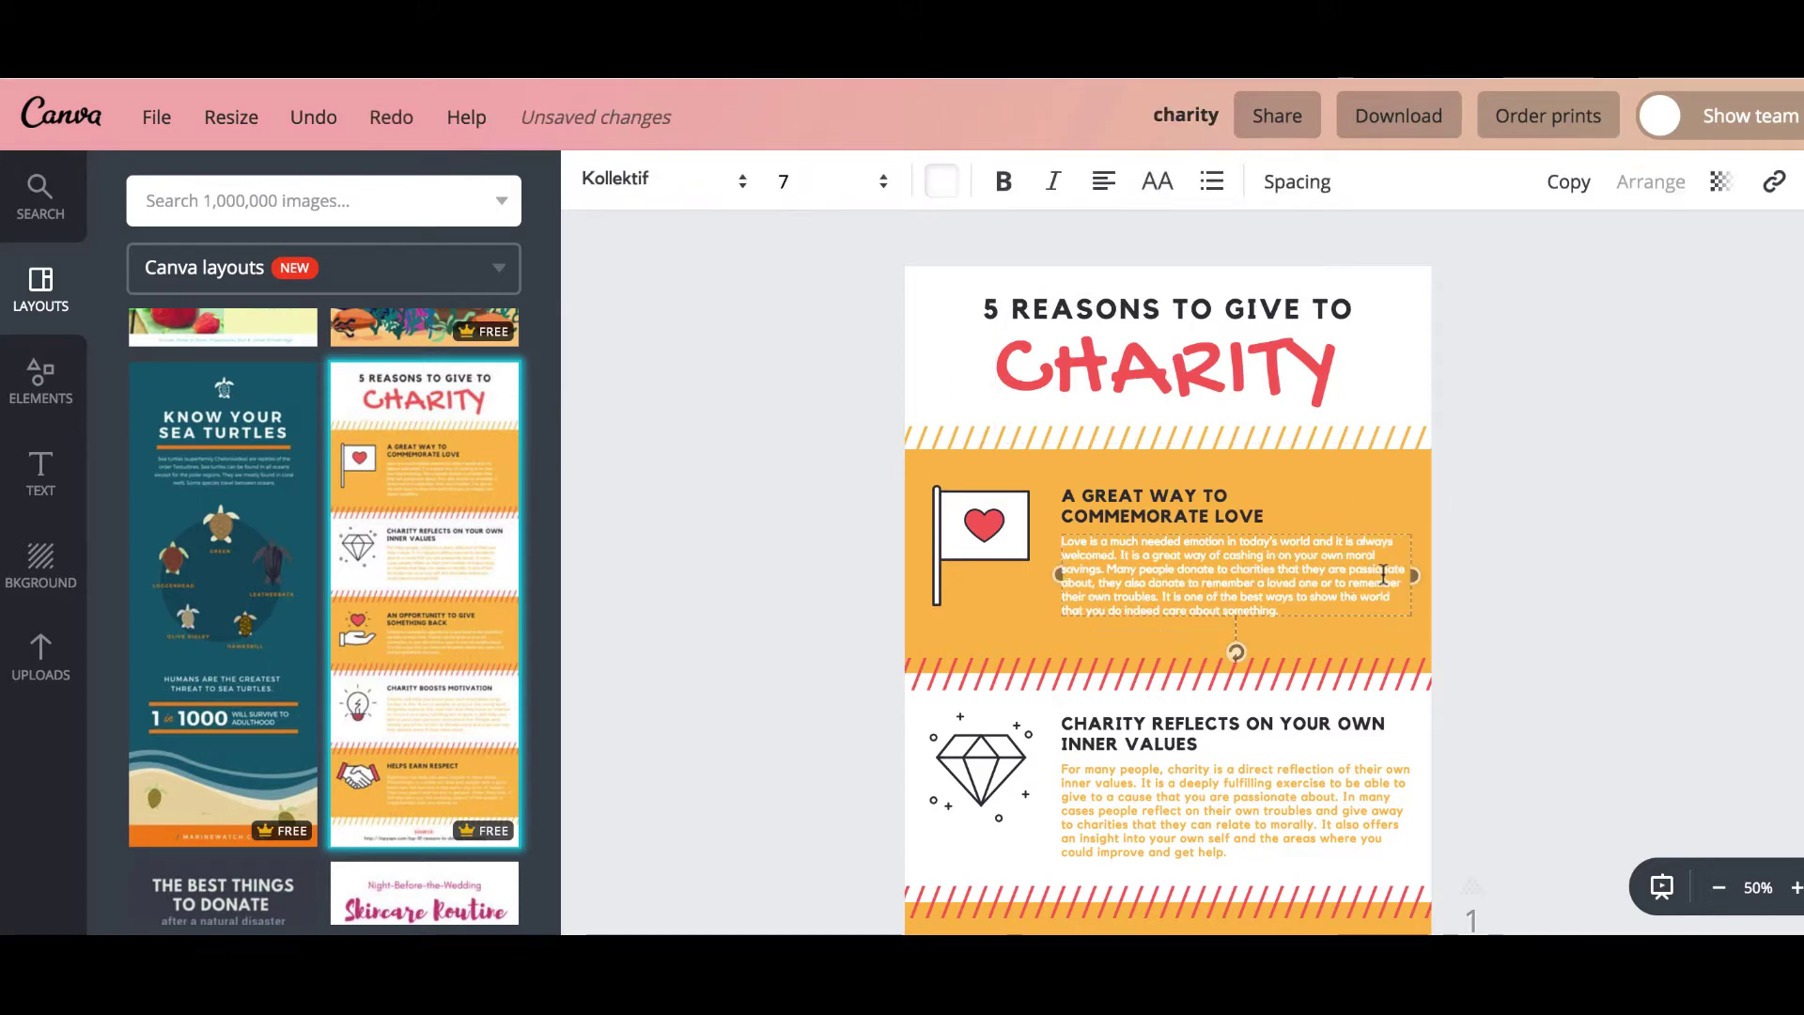
pyautogui.click(1444, 486)
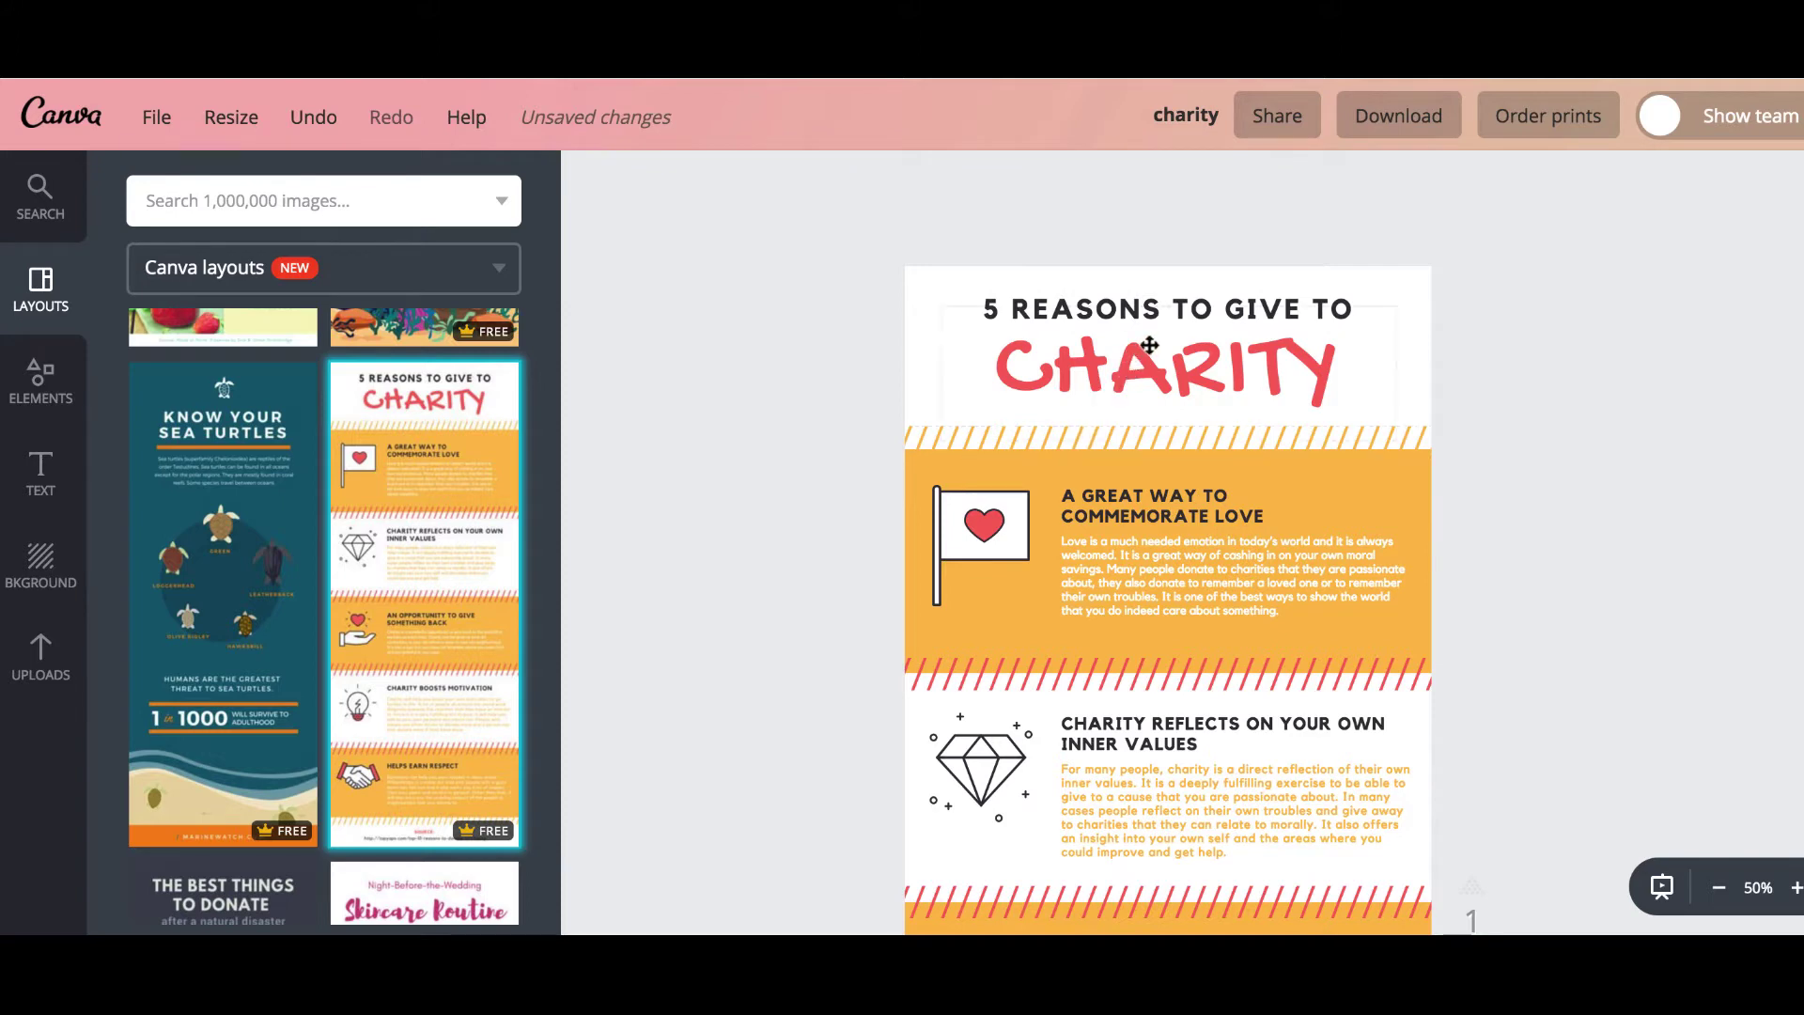
pyautogui.click(991, 313)
# Change the heading to '5 REASONS WHY YOU SHOULD' and widen it to fit one line
pyautogui.doubleClick(991, 310)
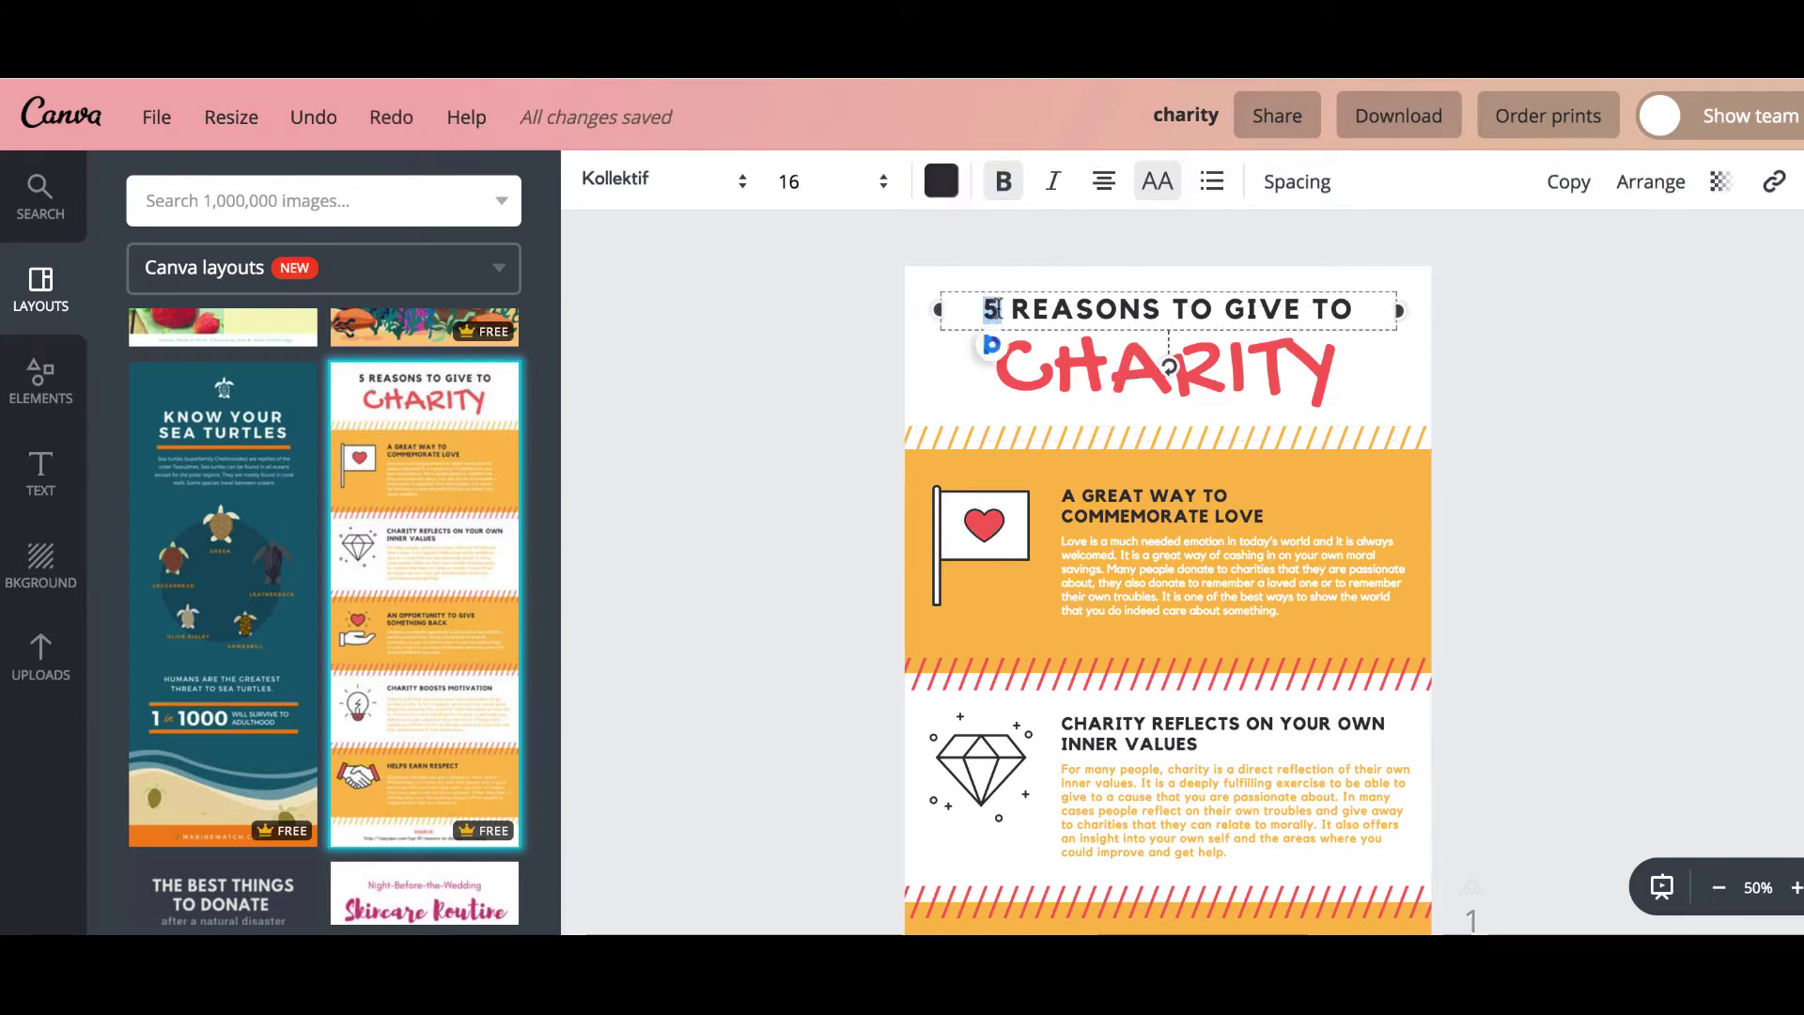
pyautogui.moveTo(1175, 310); pyautogui.dragTo(1356, 313)
pyautogui.write('WHY YOU SHOULD')
pyautogui.moveTo(1398, 329); pyautogui.dragTo(1429, 324)
pyautogui.click(1478, 338)
# Replace the CHARITY headline with 'GO LIVE!'
pyautogui.click(1330, 368)
pyautogui.moveTo(1331, 367); pyautogui.dragTo(994, 372)
pyautogui.write('6')
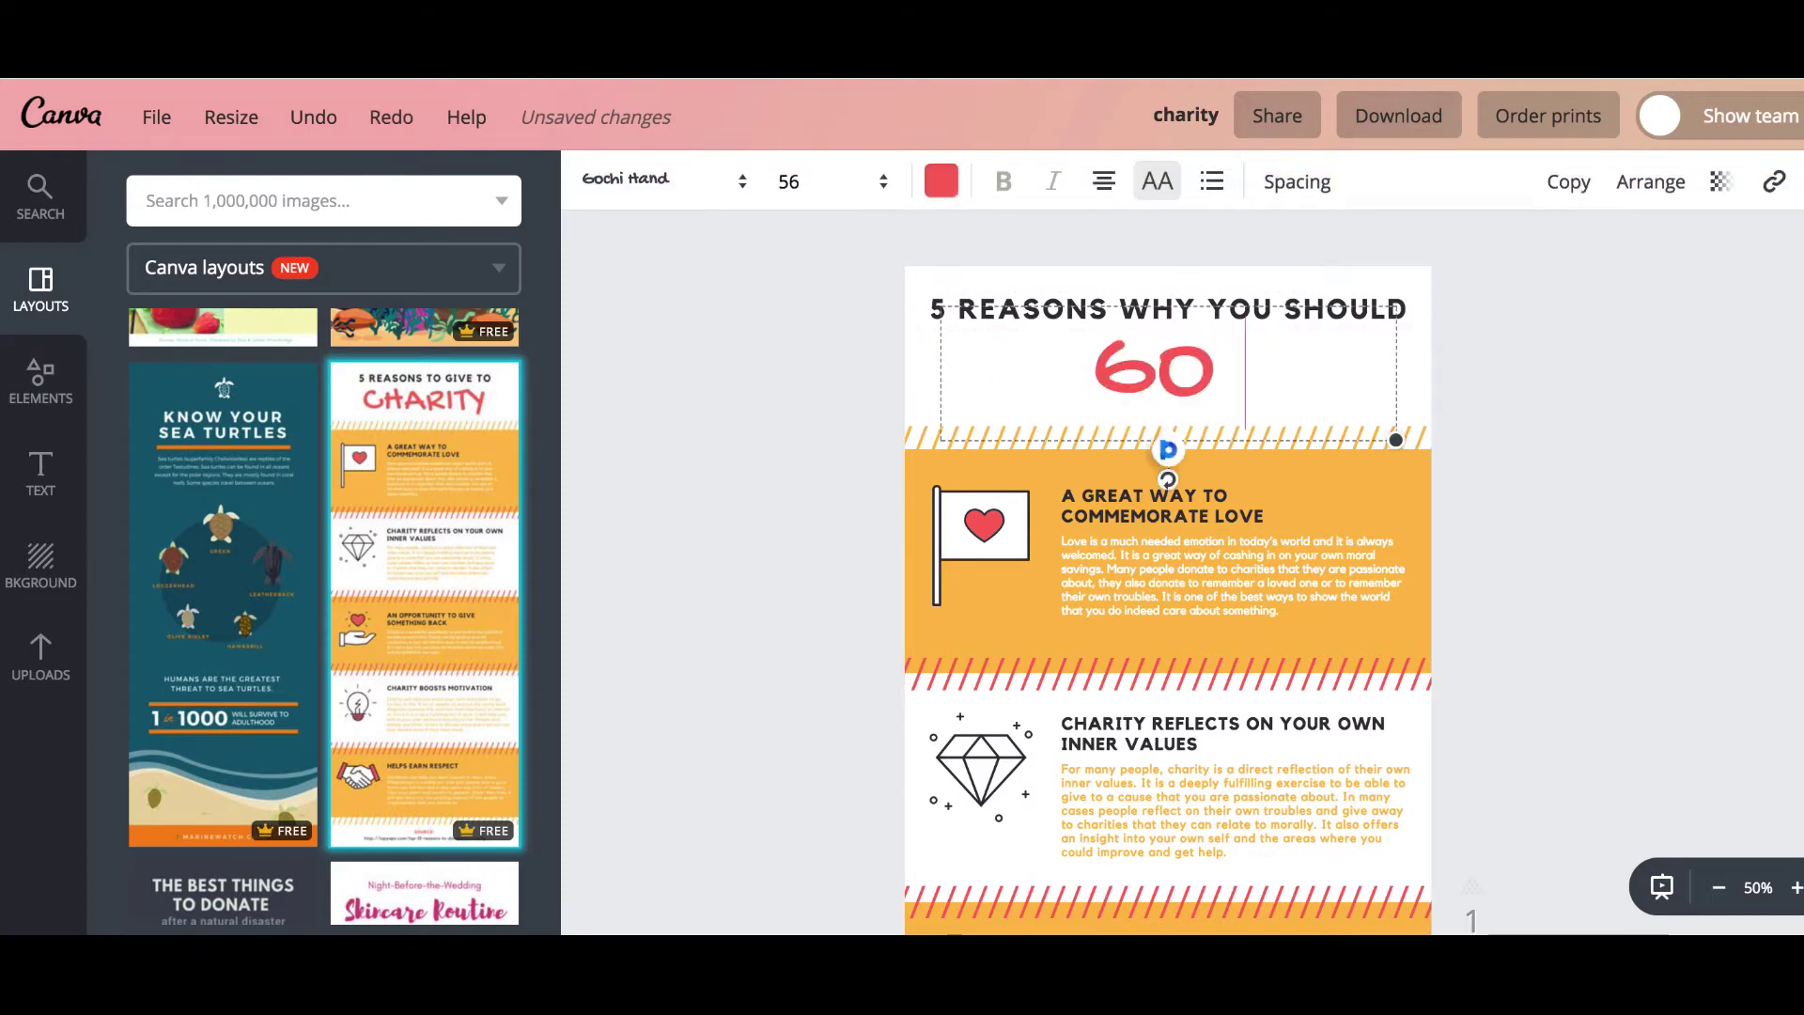
pyautogui.write('0 L')
pyautogui.write('IVE!')
pyautogui.moveTo(1353, 371); pyautogui.dragTo(984, 376)
# Set the GO LIVE! line in the Rock Salt font
pyautogui.click(702, 187)
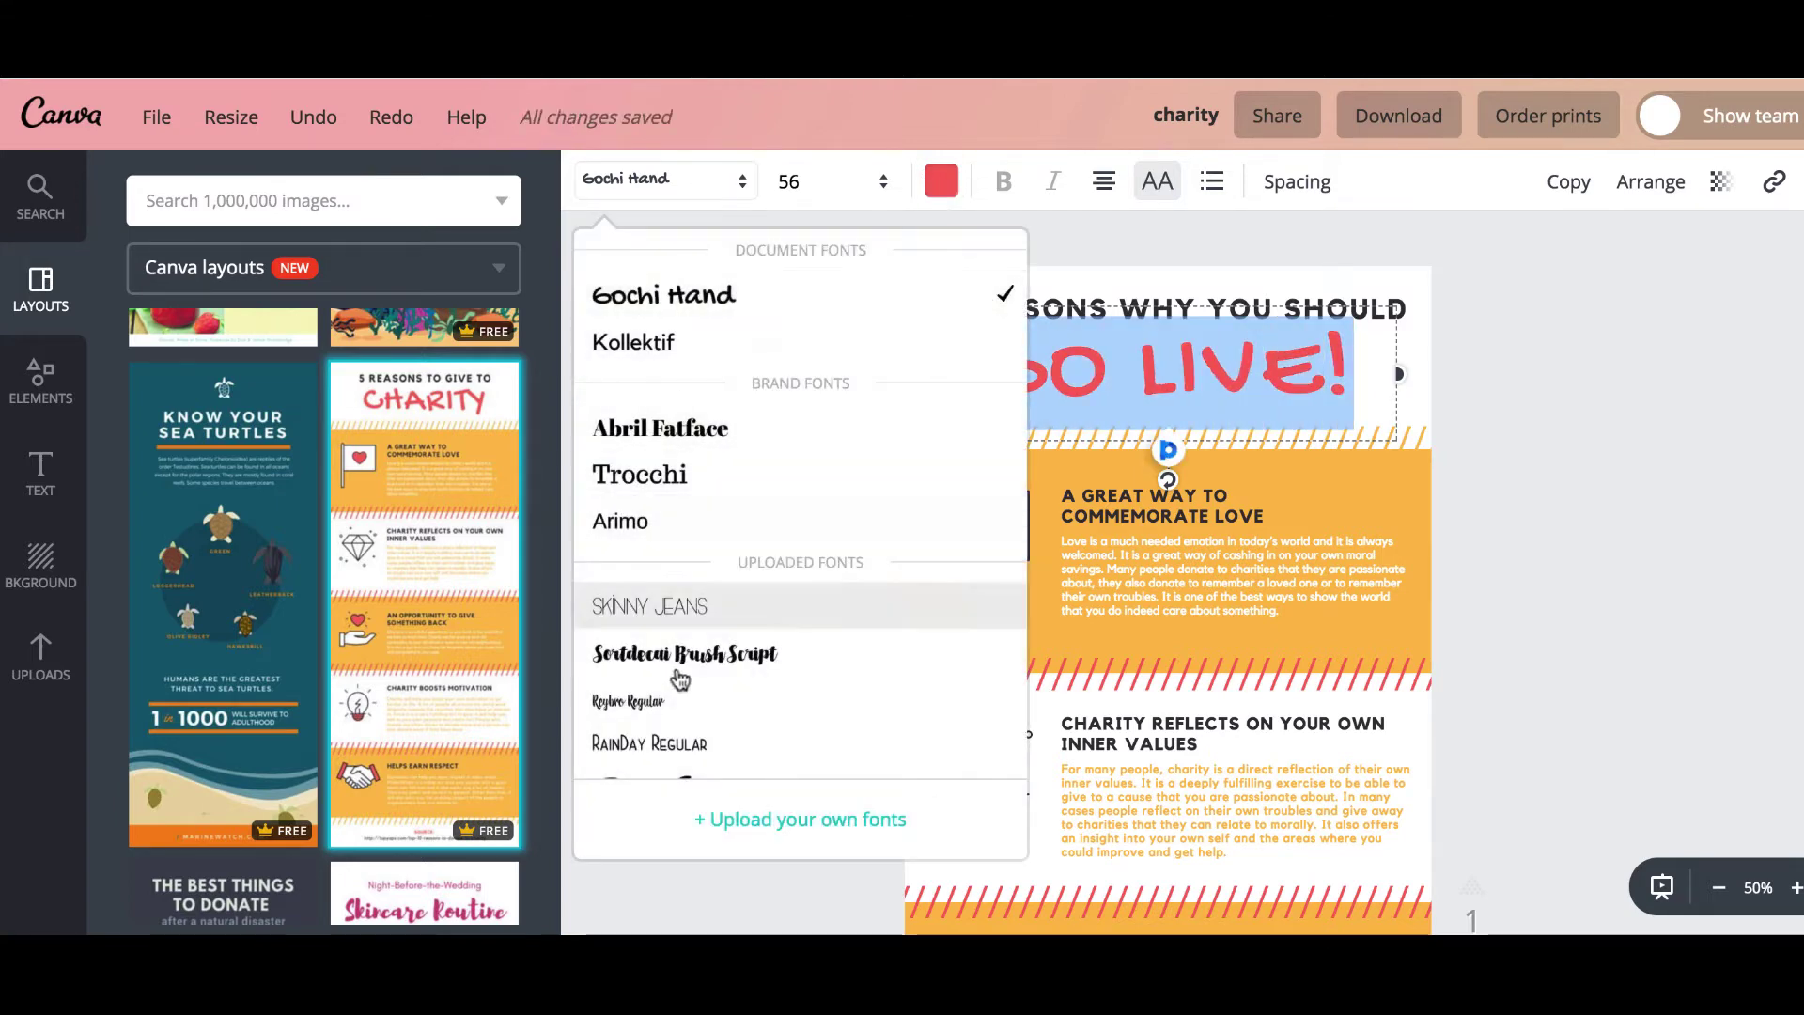
pyautogui.scroll(-3, 683, 676)
pyautogui.scroll(-3, 702, 577)
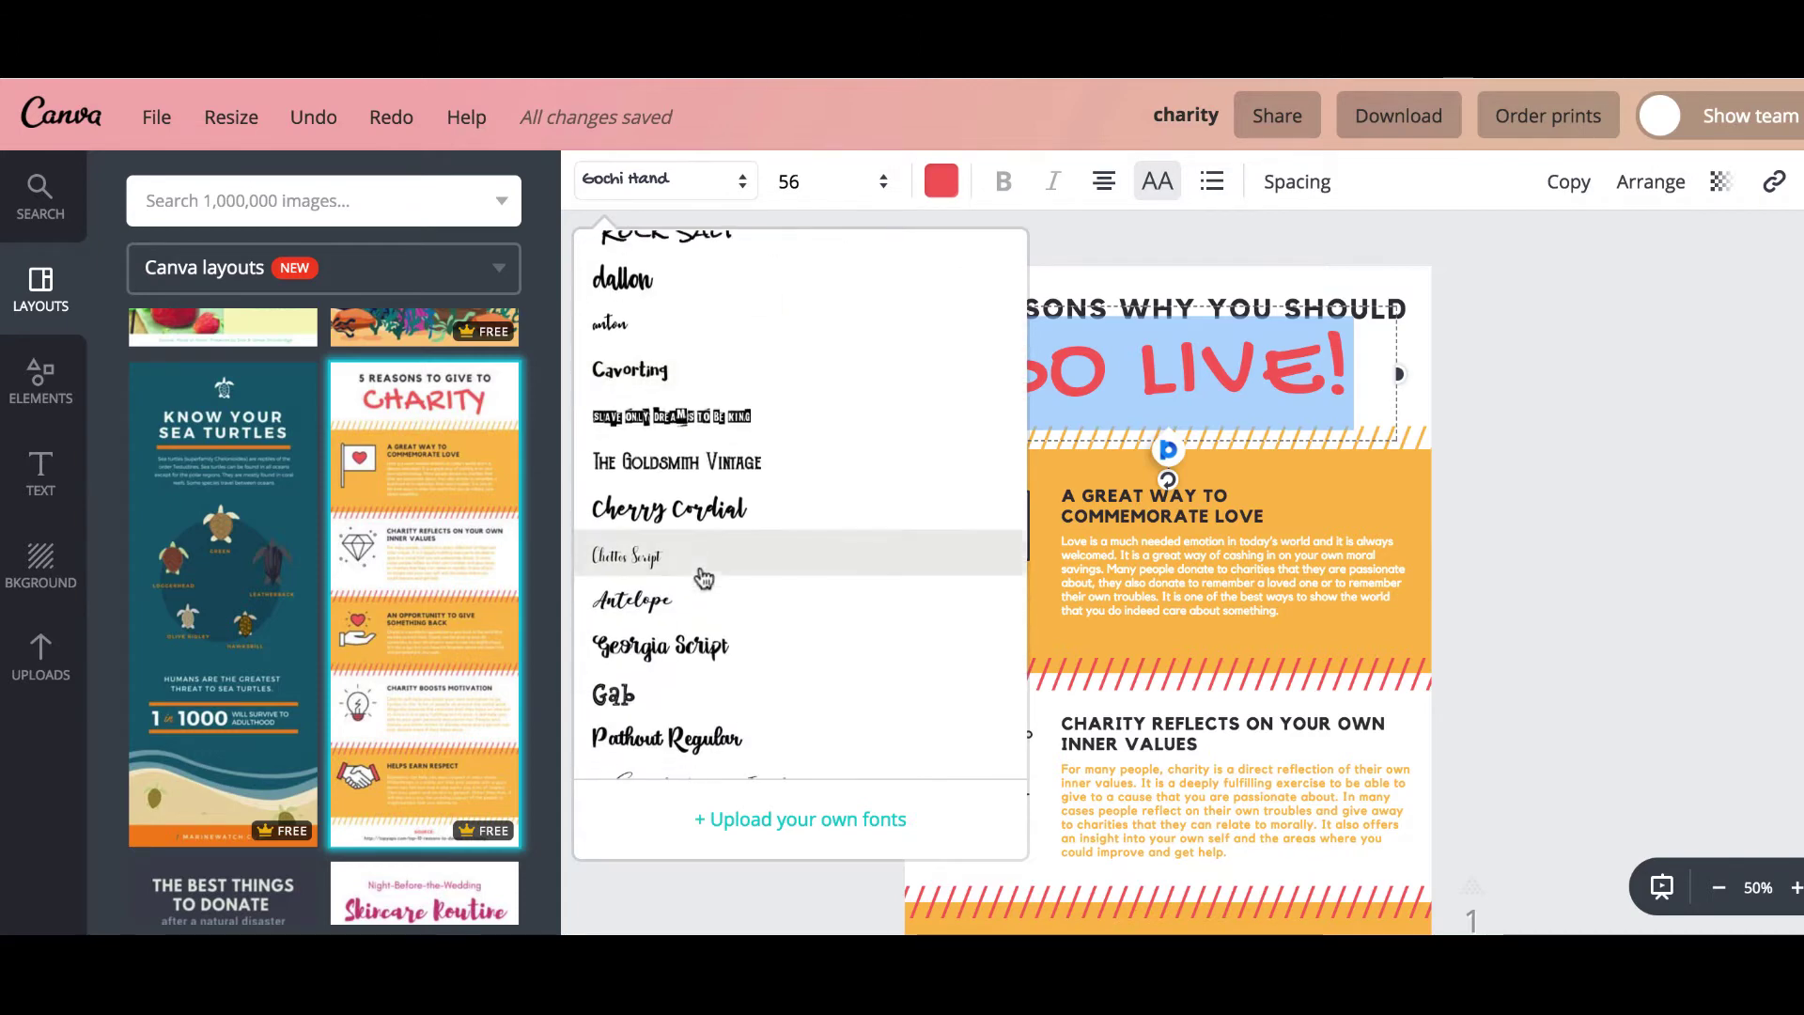
pyautogui.scroll(-2, 703, 576)
pyautogui.click(648, 714)
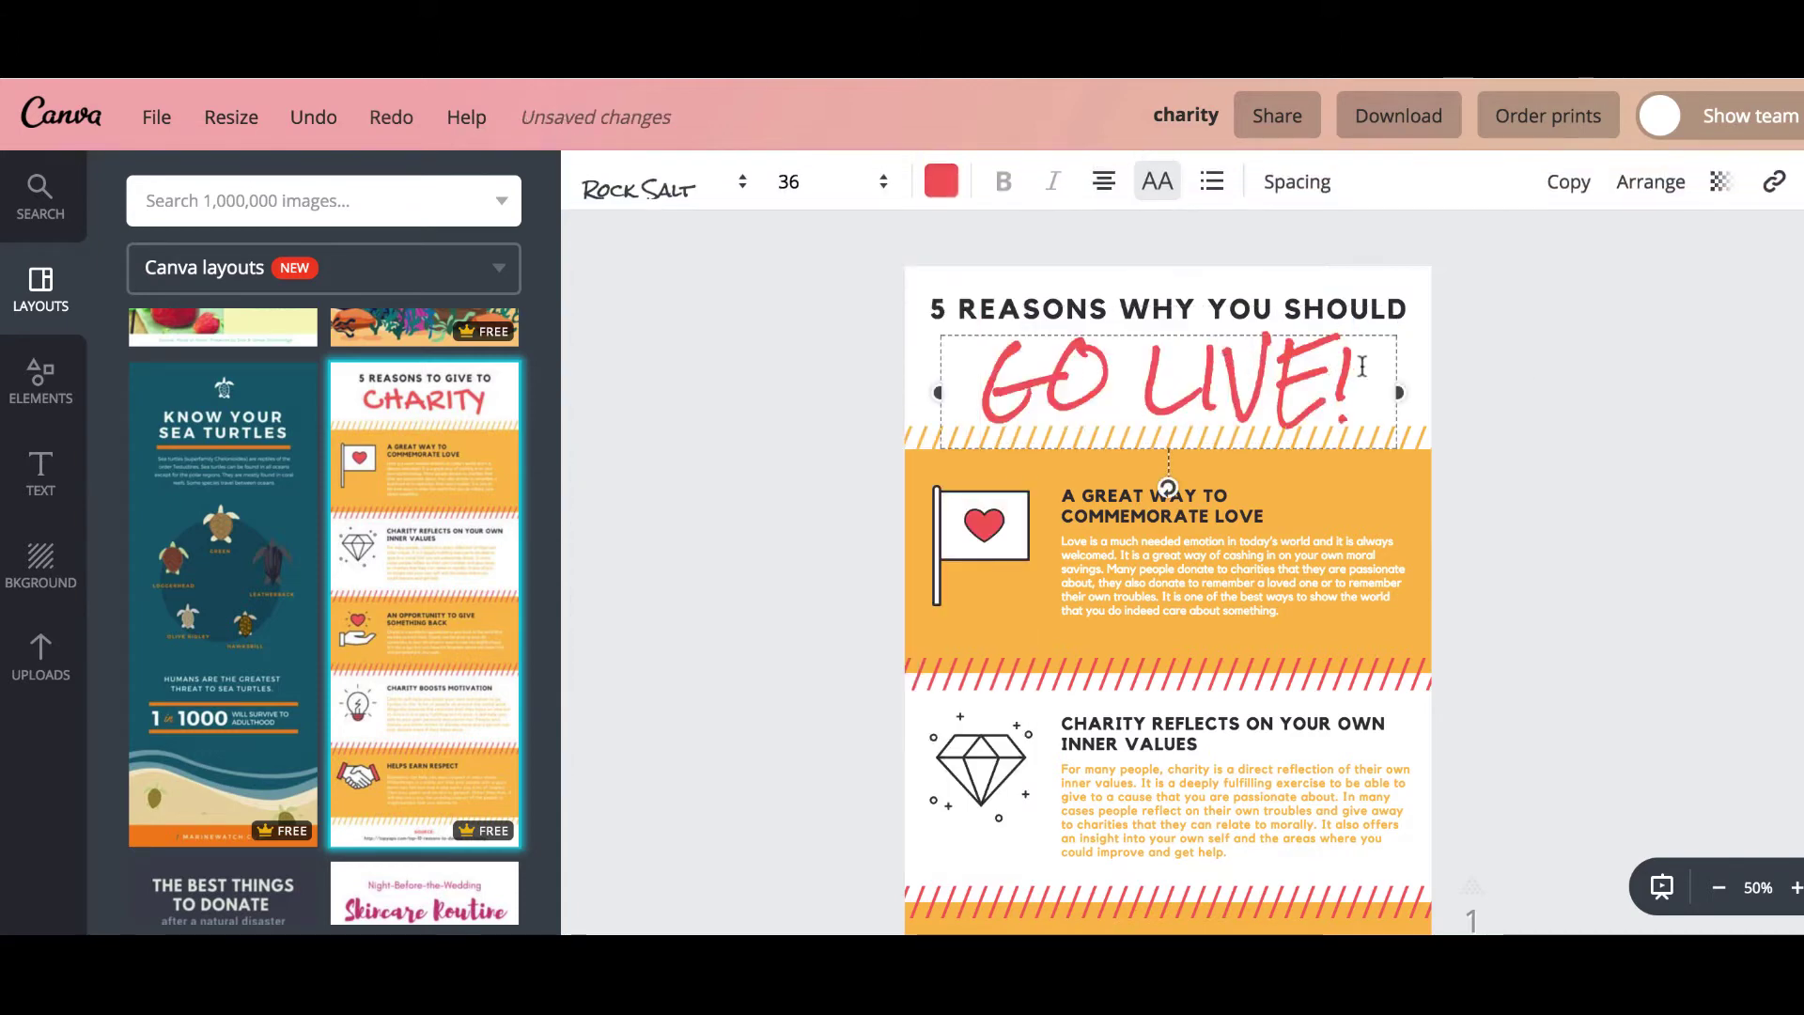
# Colour the GO LIVE! headline brand pink
pyautogui.click(940, 181)
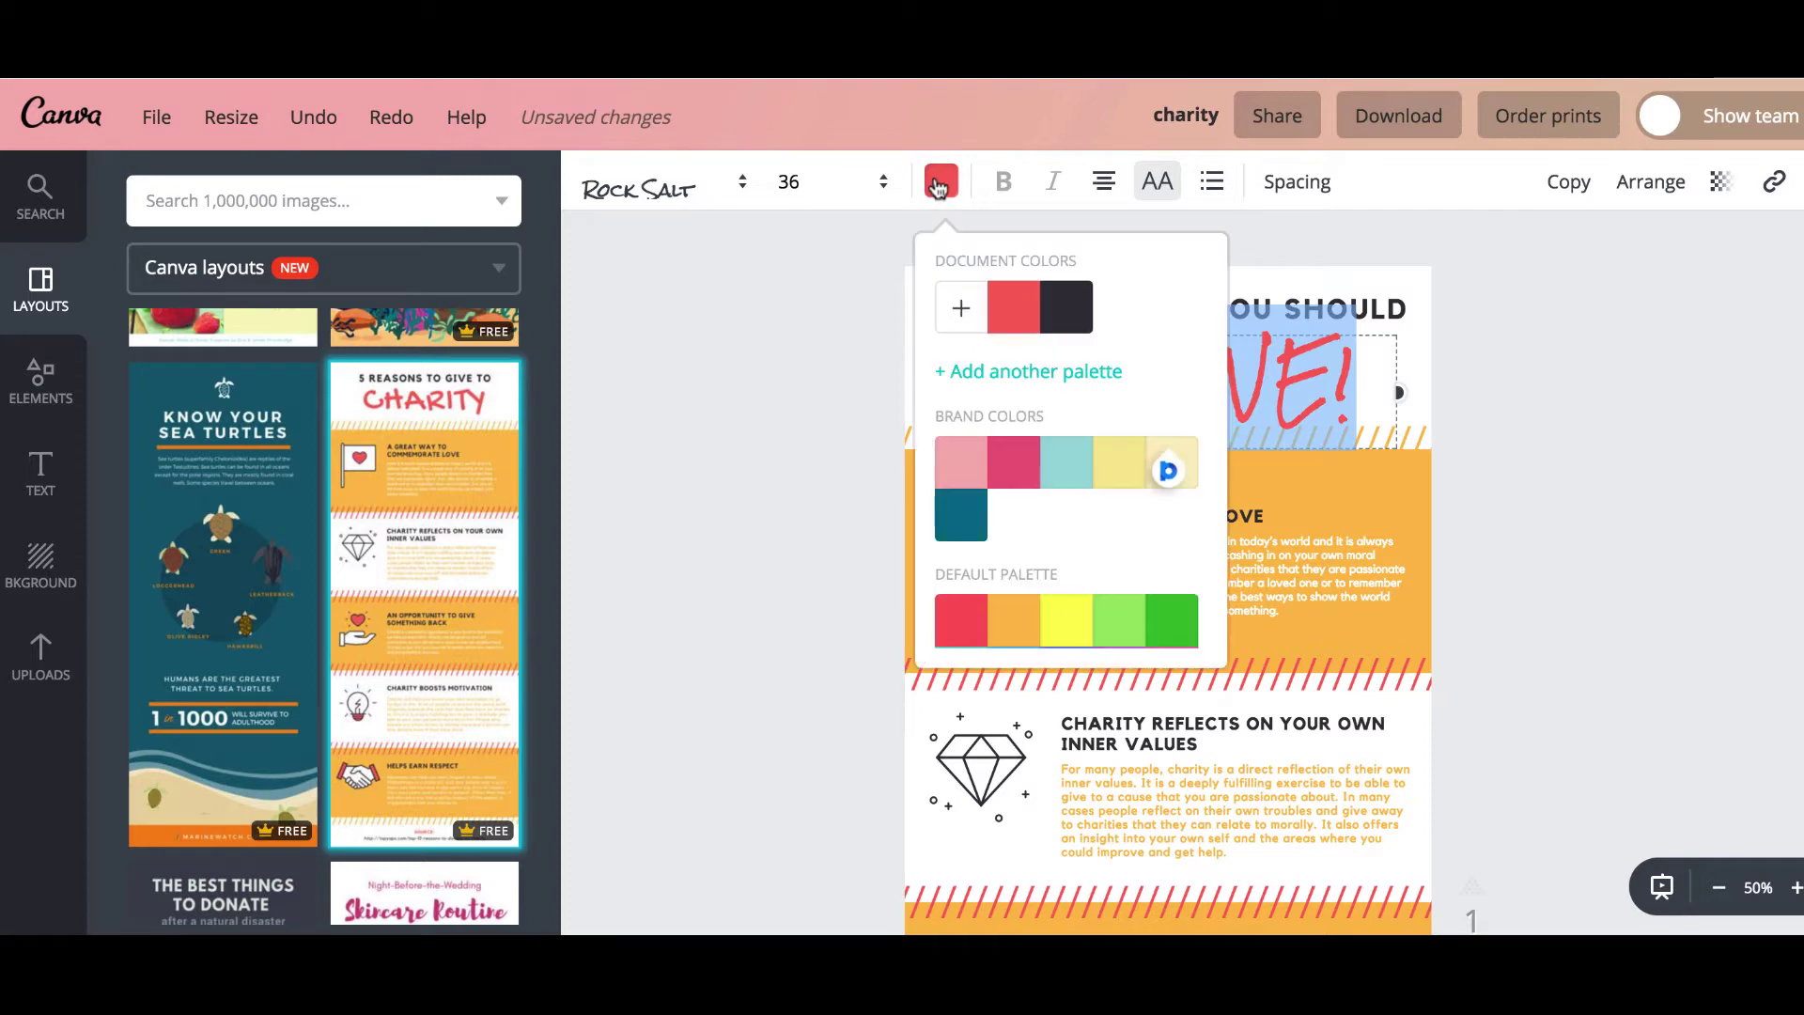
pyautogui.click(1014, 463)
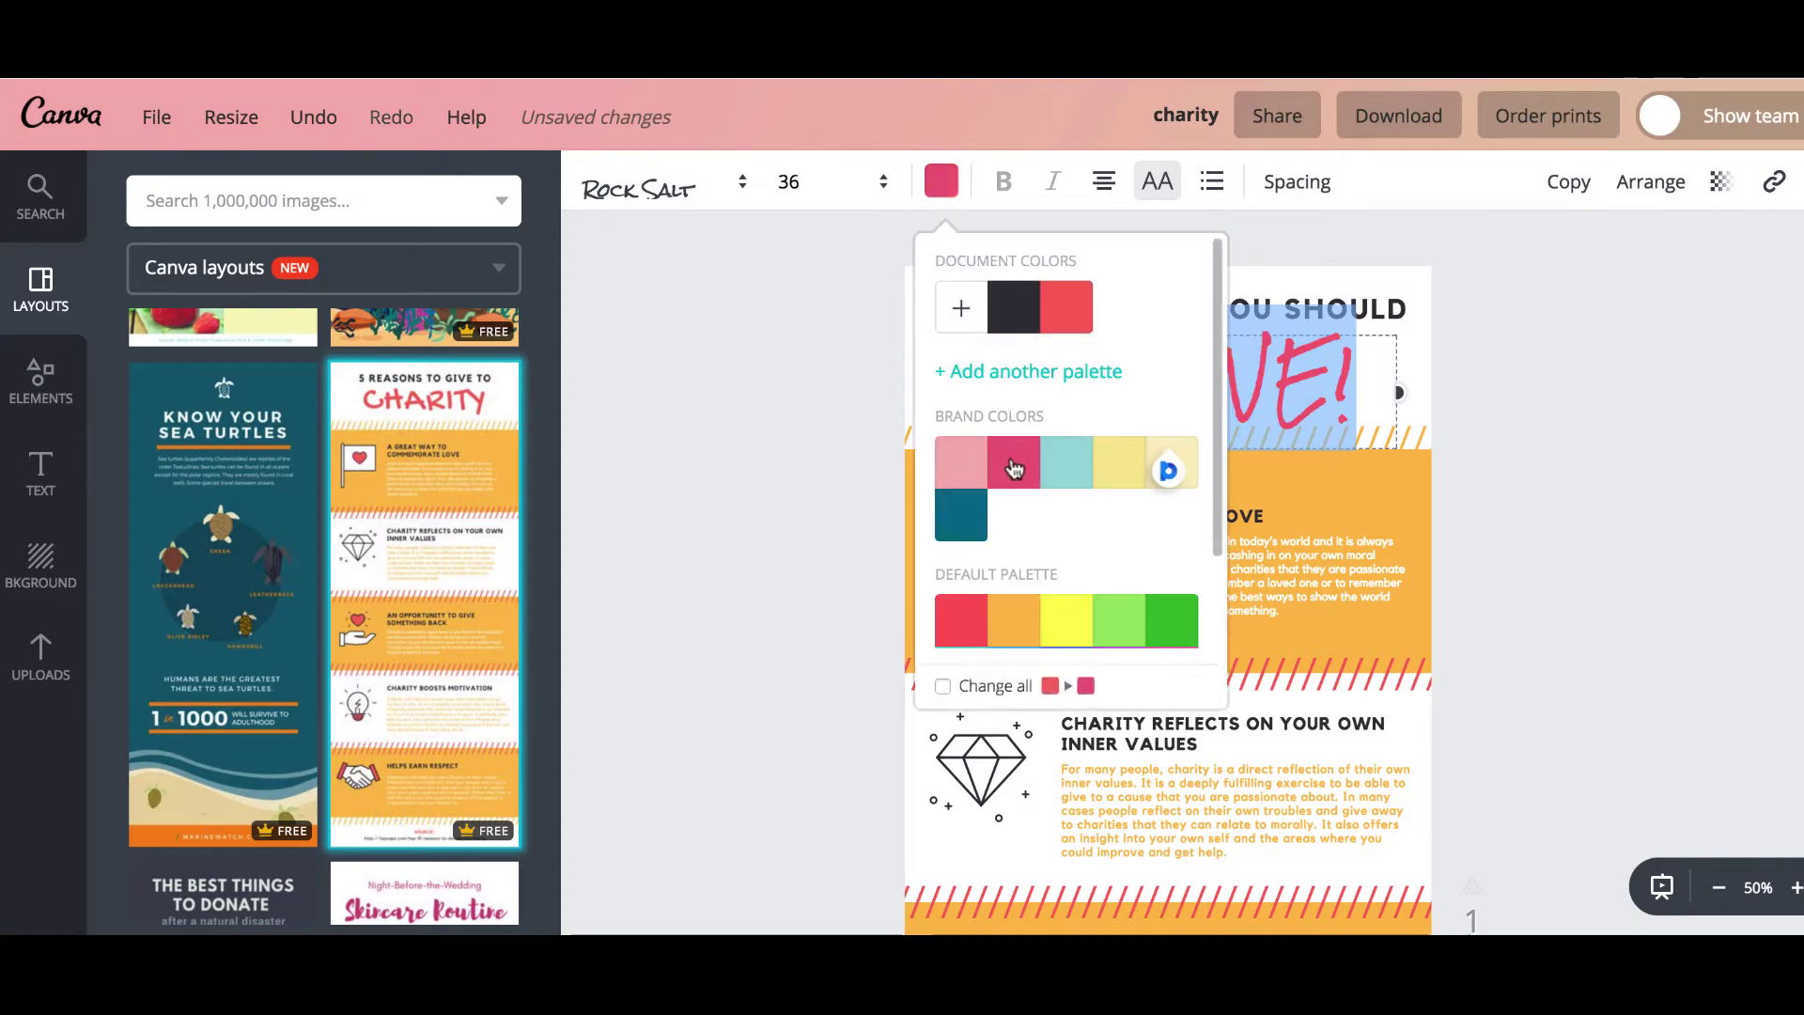
pyautogui.click(1562, 326)
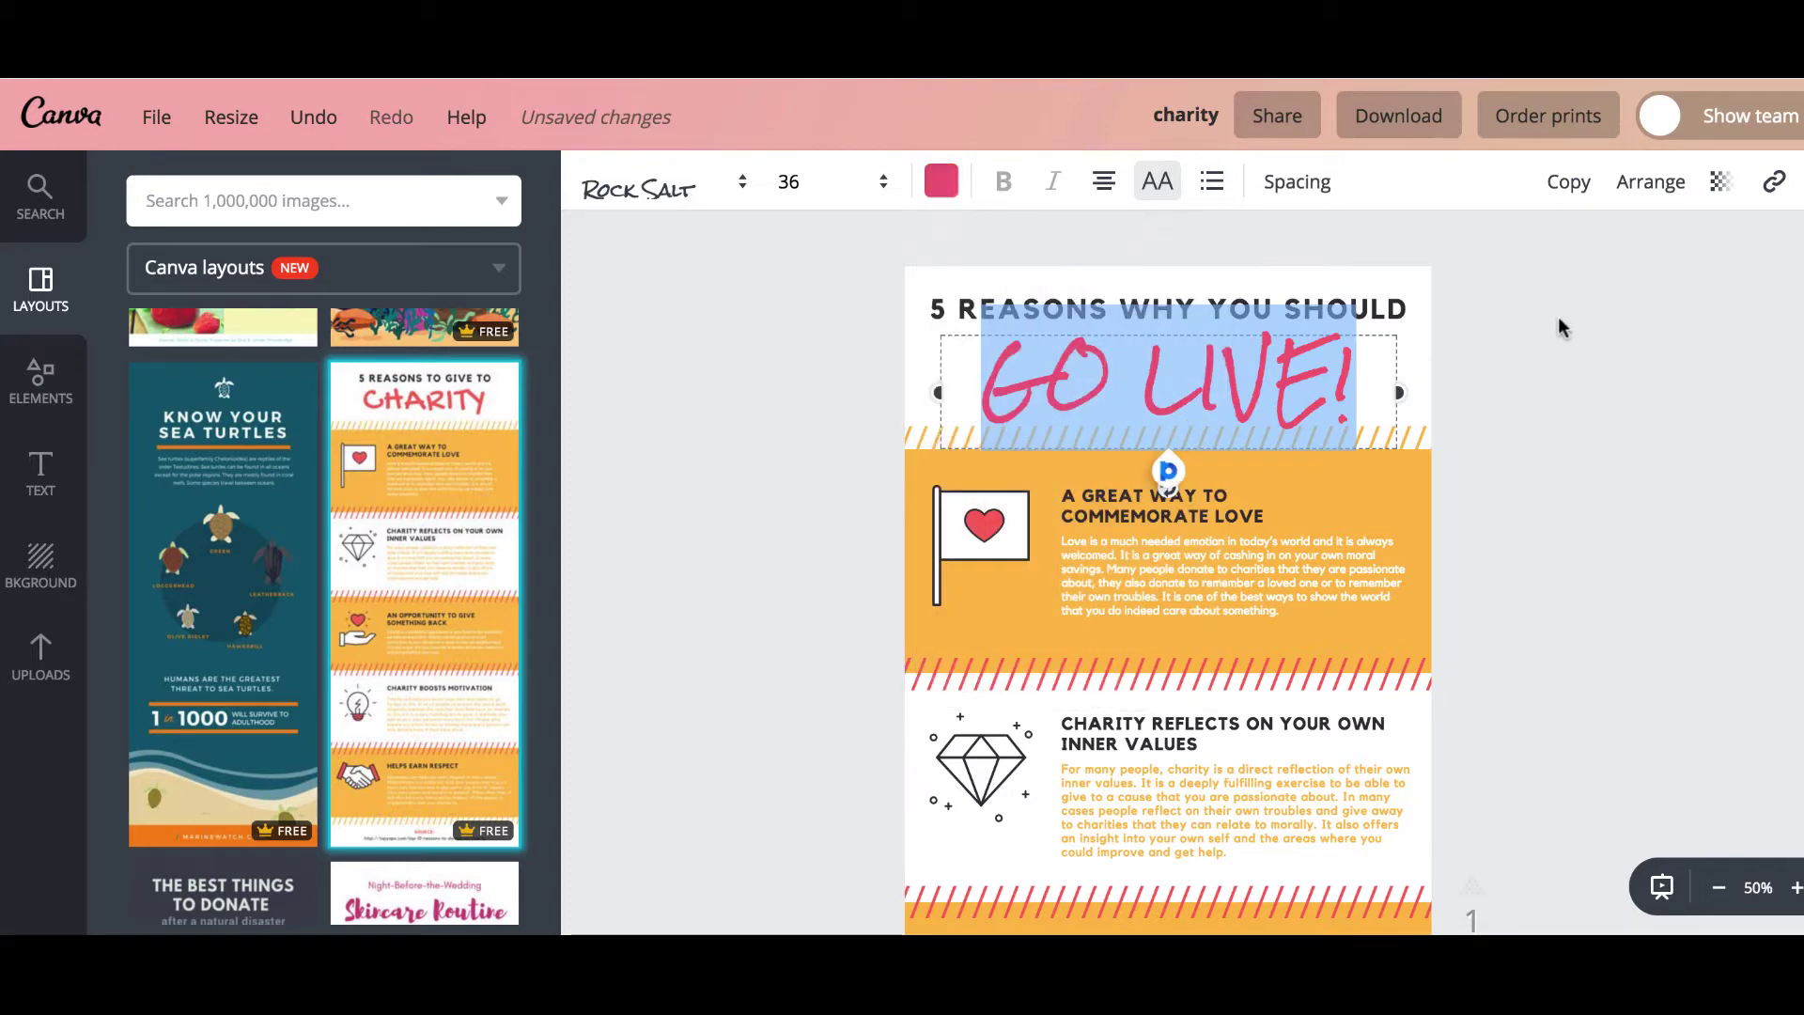
pyautogui.click(1508, 354)
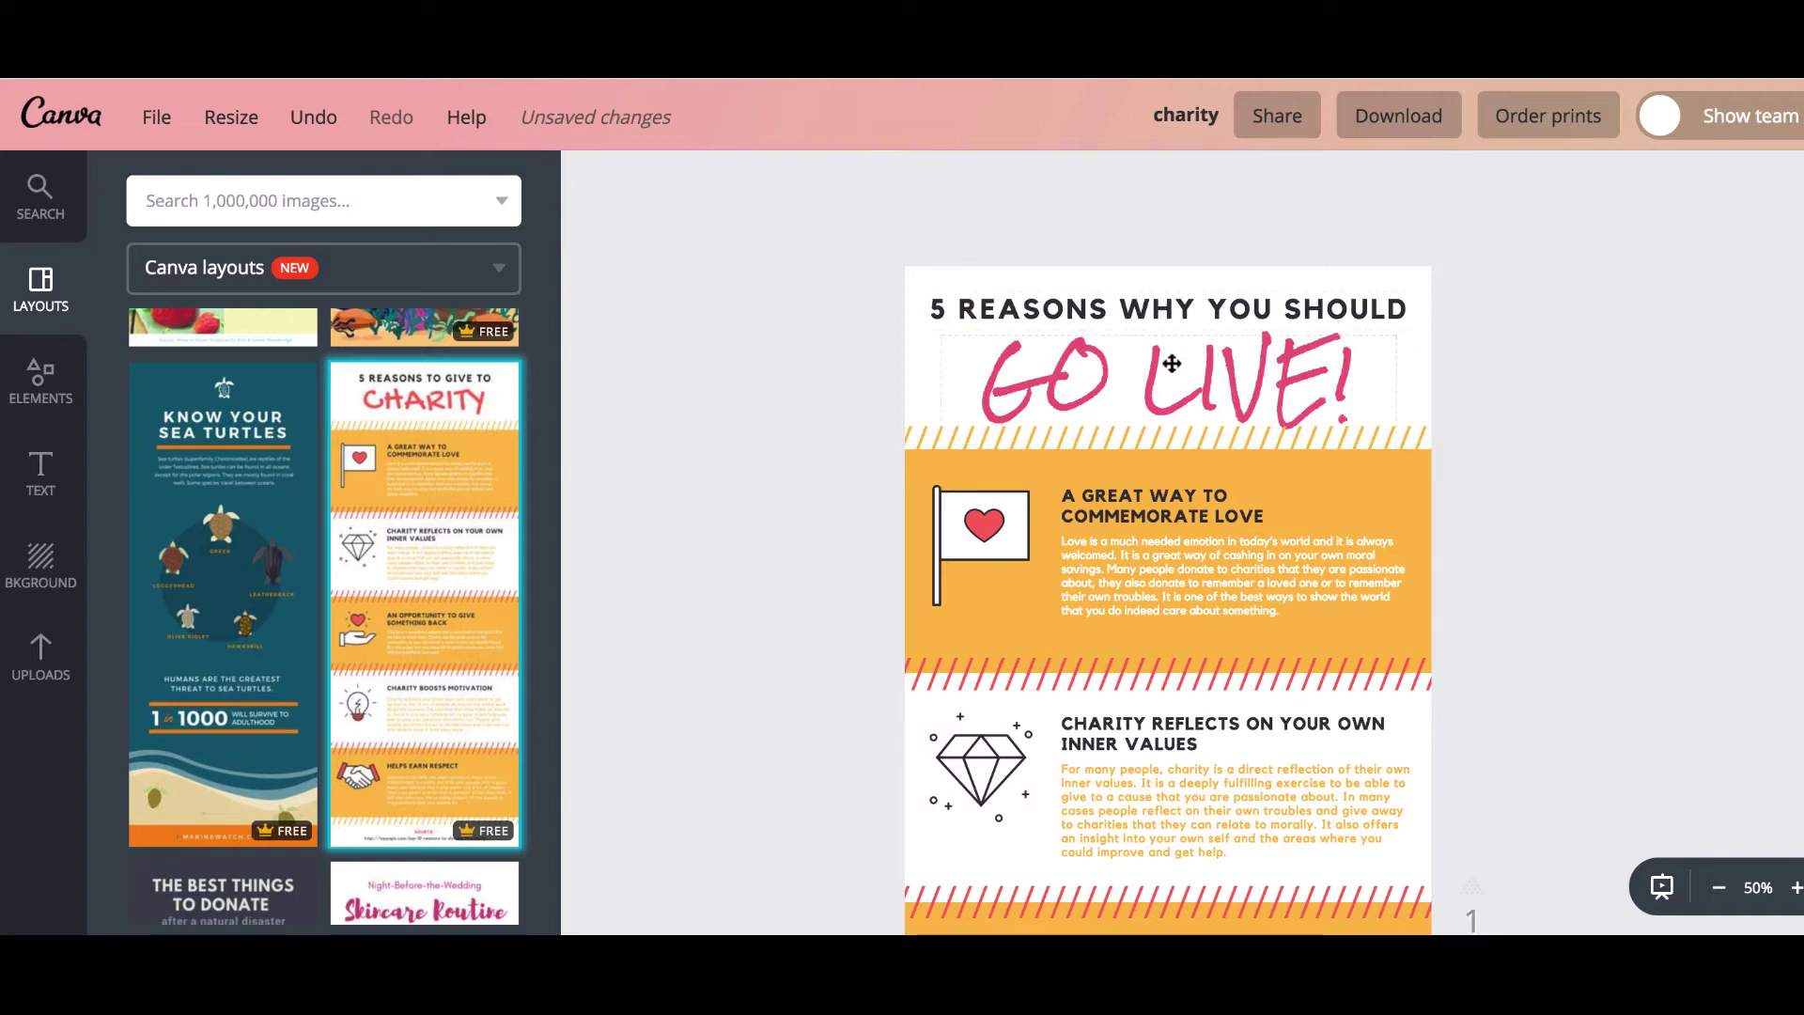
# Undo the Rock Salt font change on the GO LIVE! headline
pyautogui.click(1131, 366)
pyautogui.moveTo(967, 367); pyautogui.dragTo(1359, 383)
pyautogui.hotkey('ctrl', 'z')
pyautogui.click(781, 432)
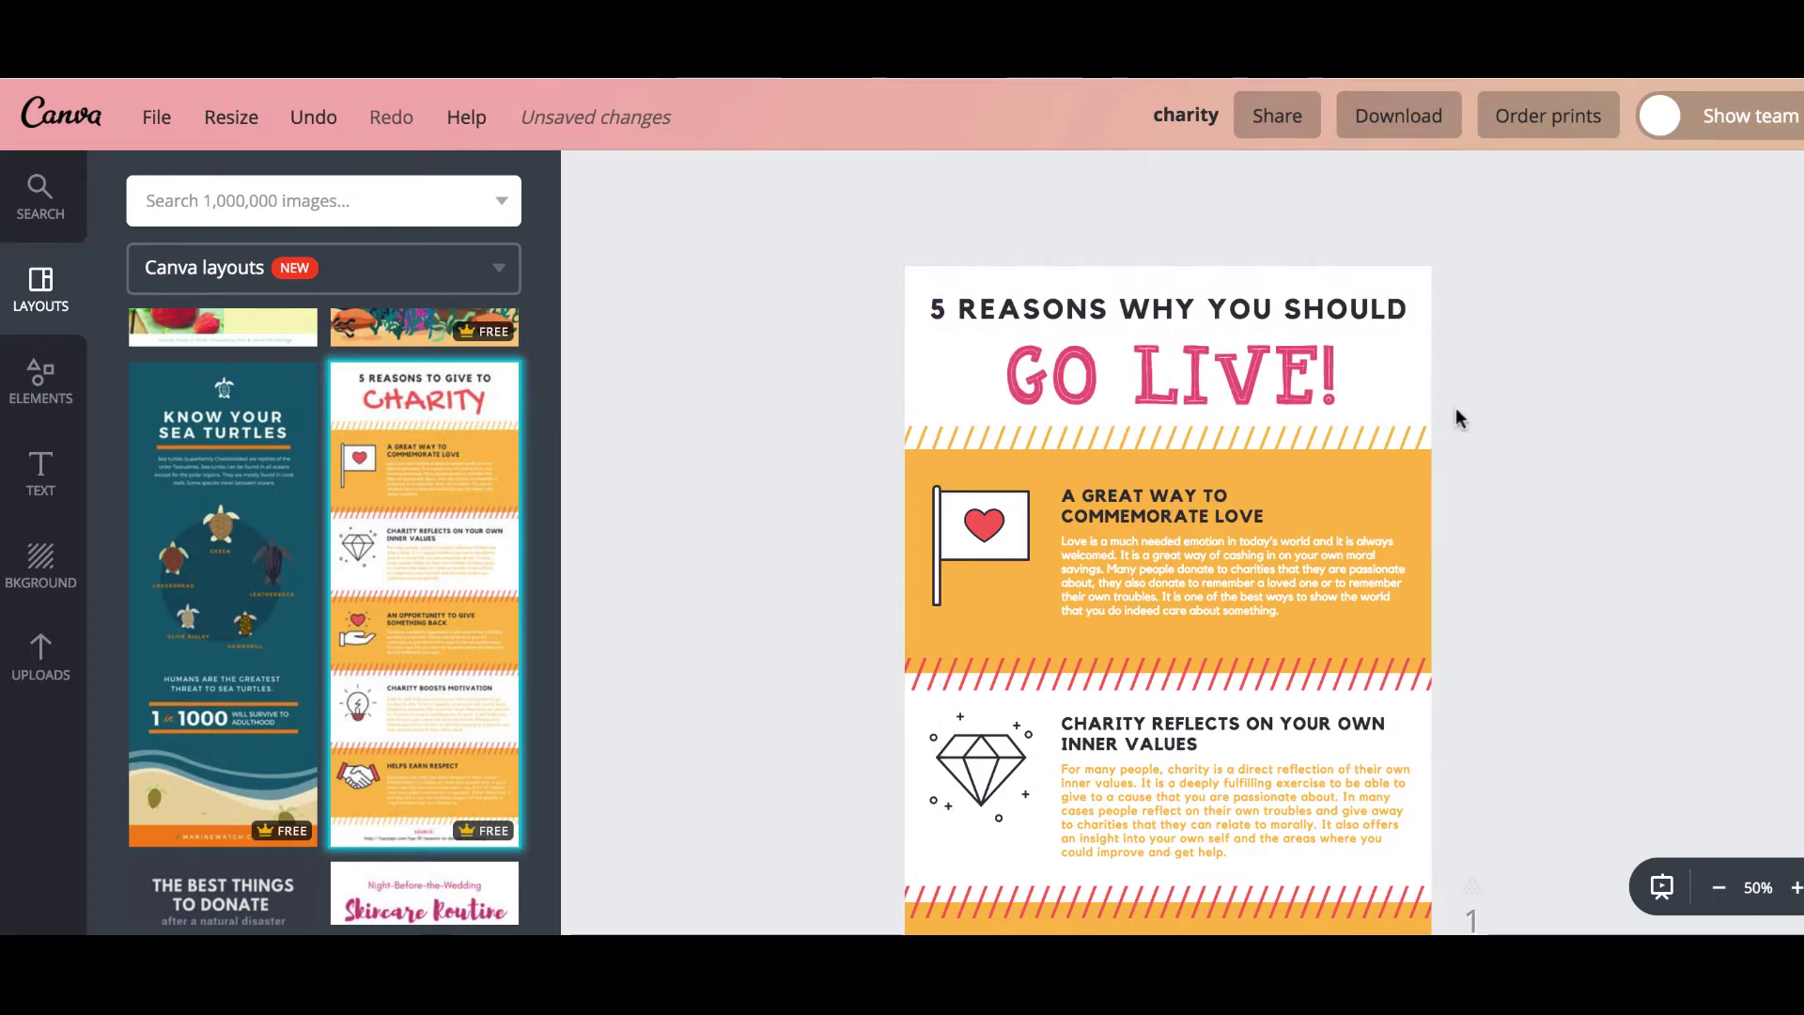
# Recolour the striped divider teal and apply it to every orange element with Change all
pyautogui.scroll(-2, 1510, 406)
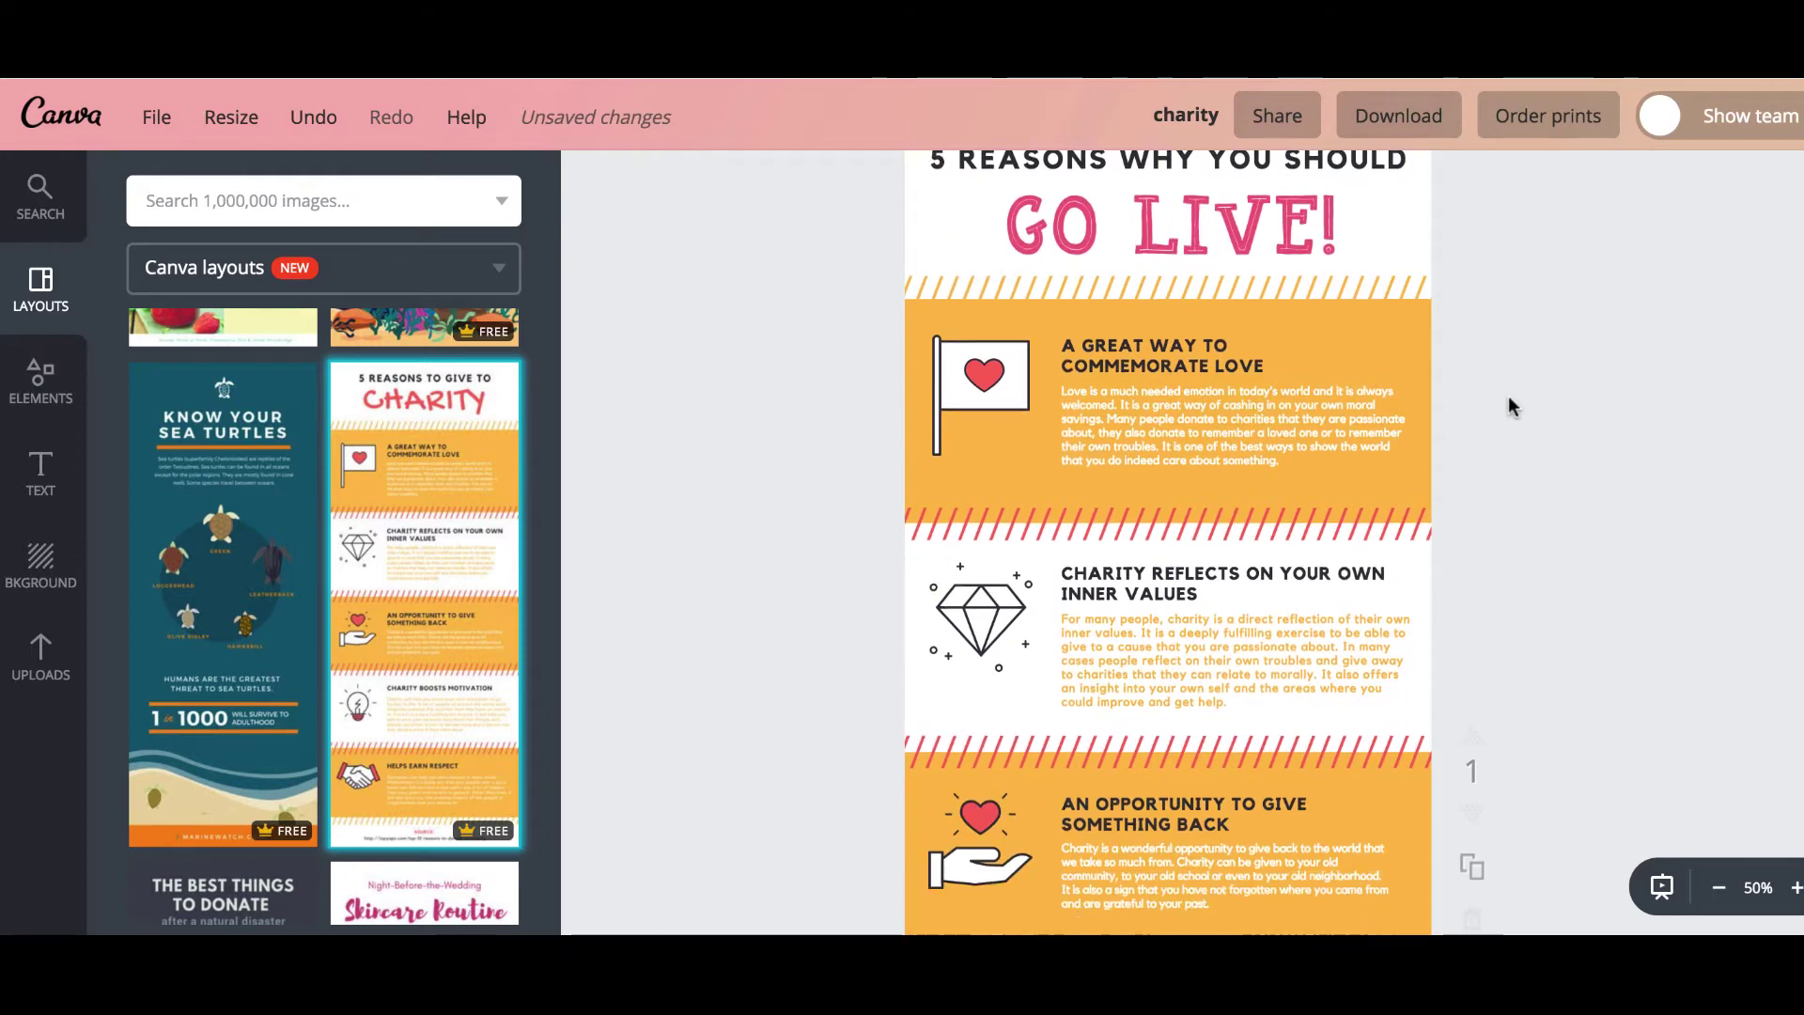
pyautogui.click(1325, 287)
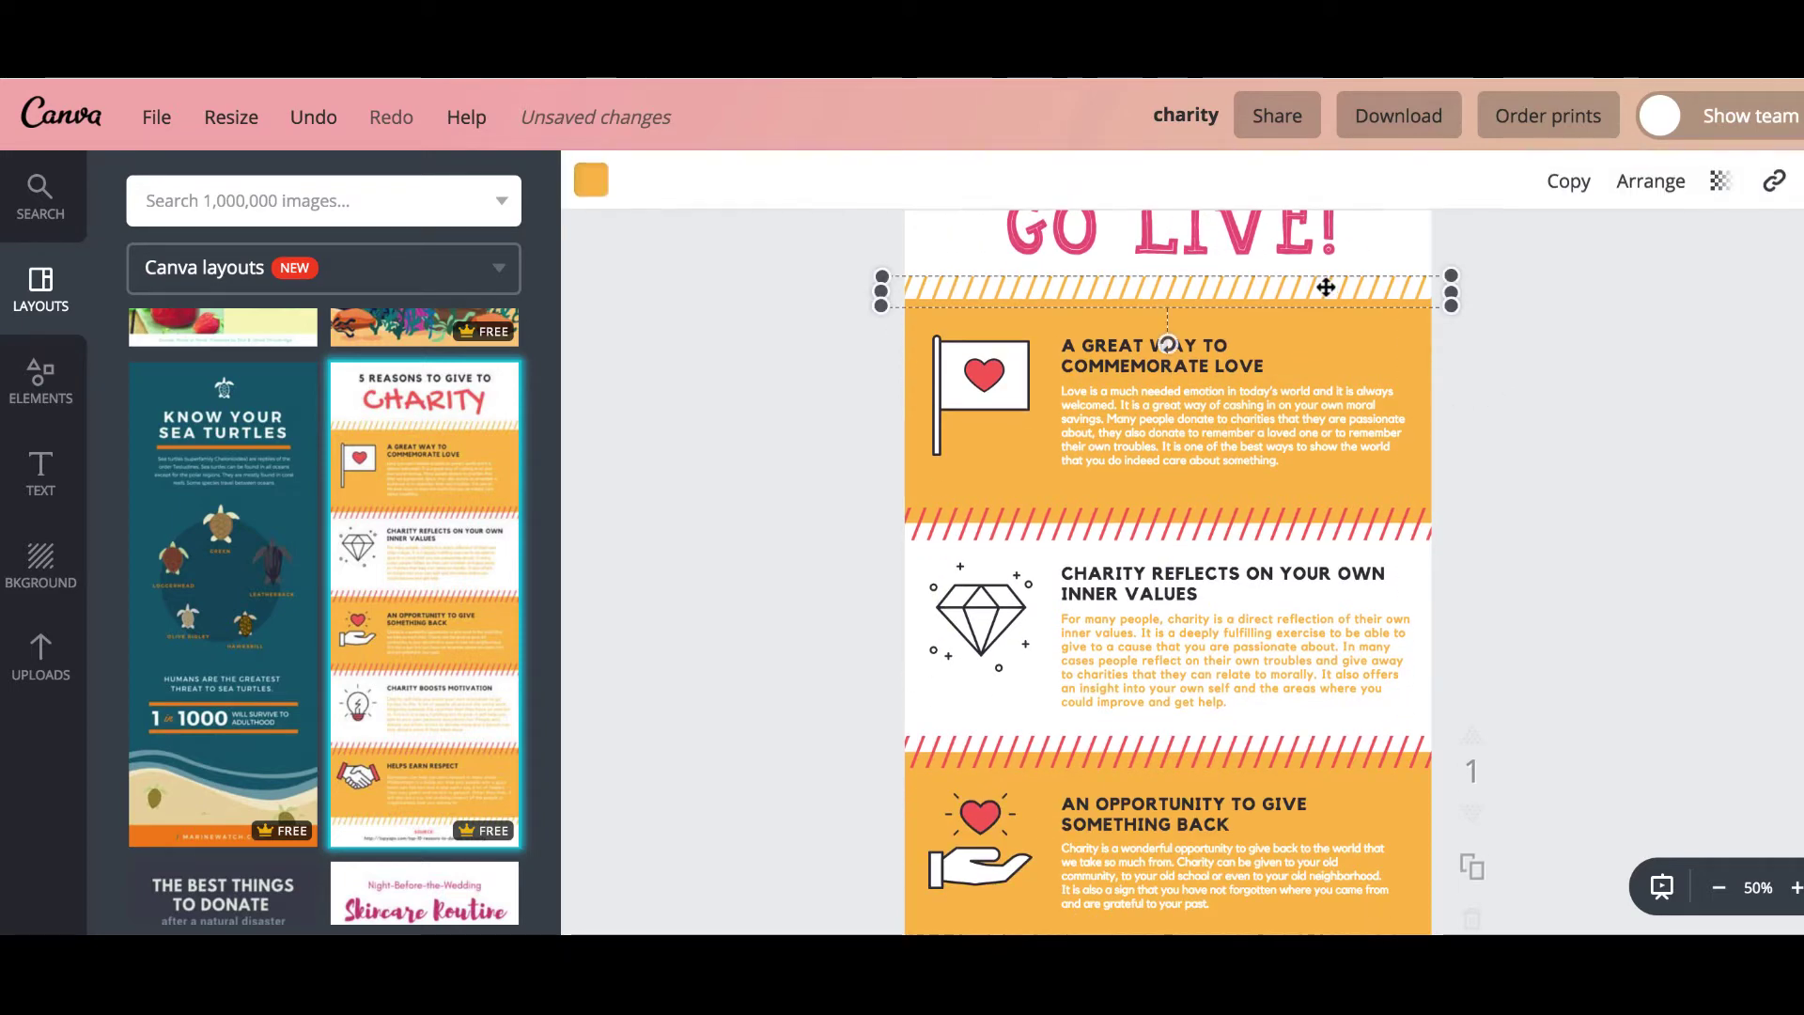
pyautogui.click(1348, 339)
pyautogui.click(1352, 296)
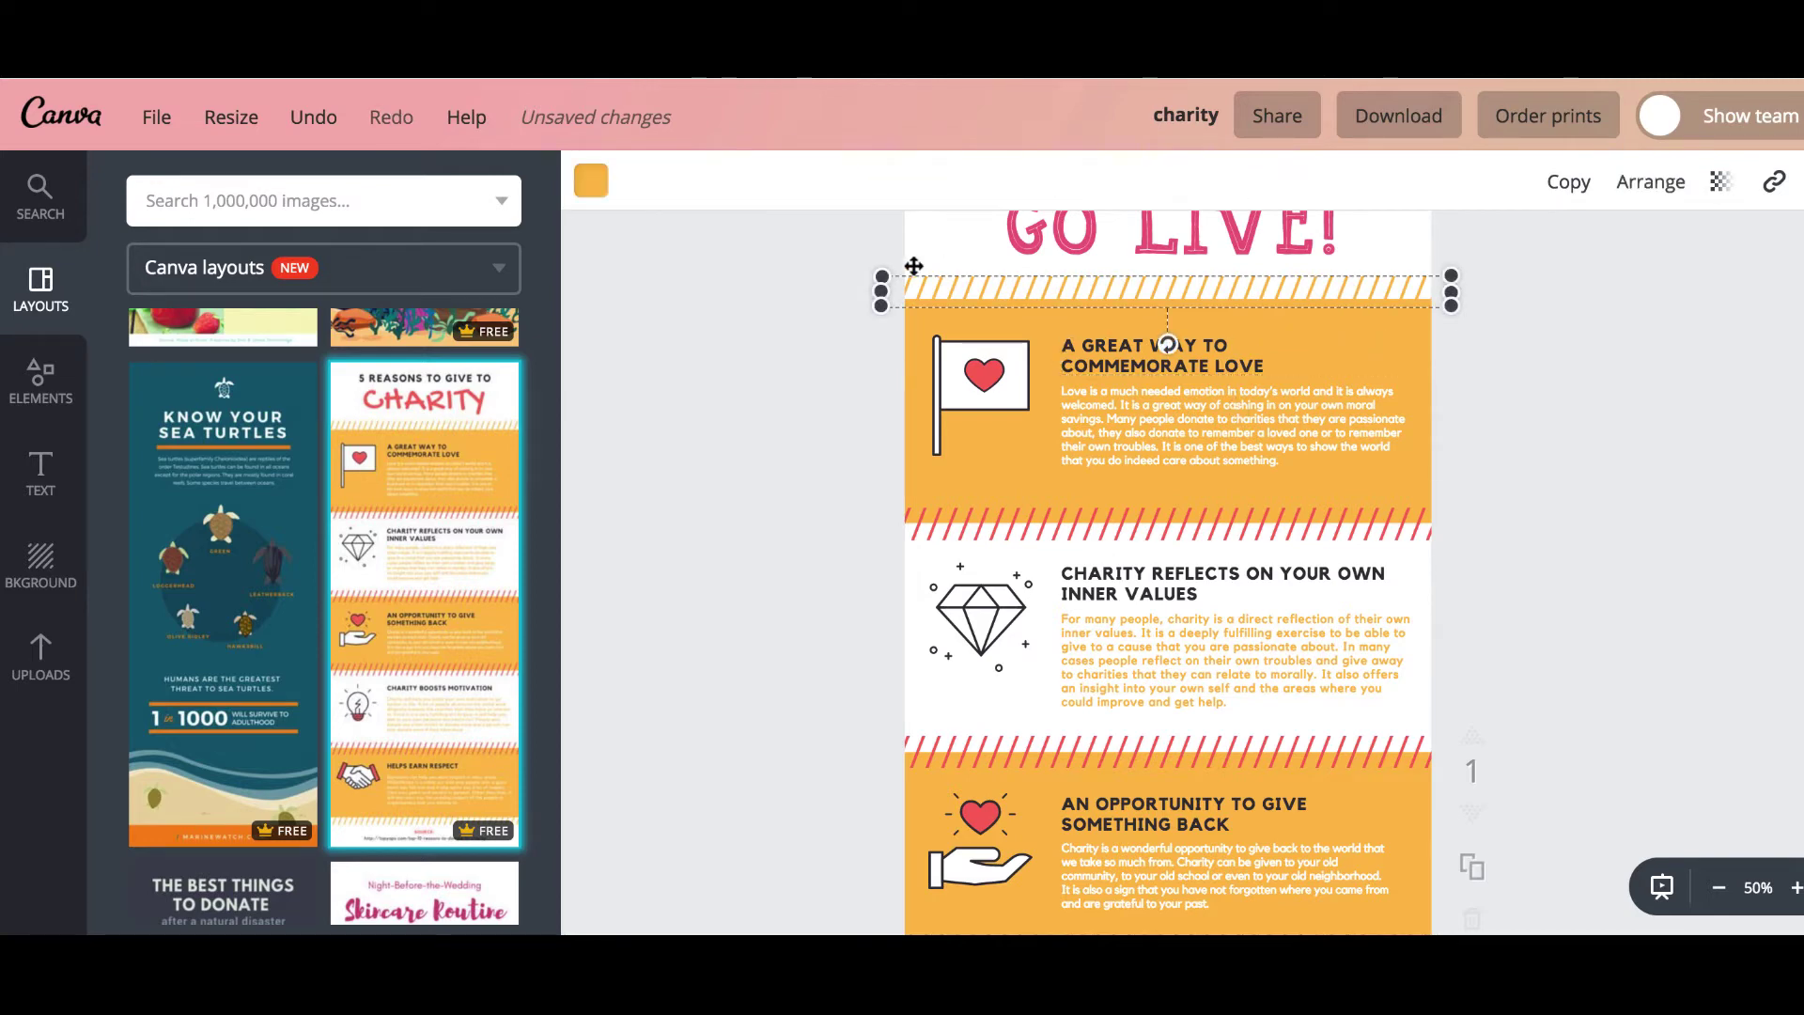
pyautogui.click(593, 183)
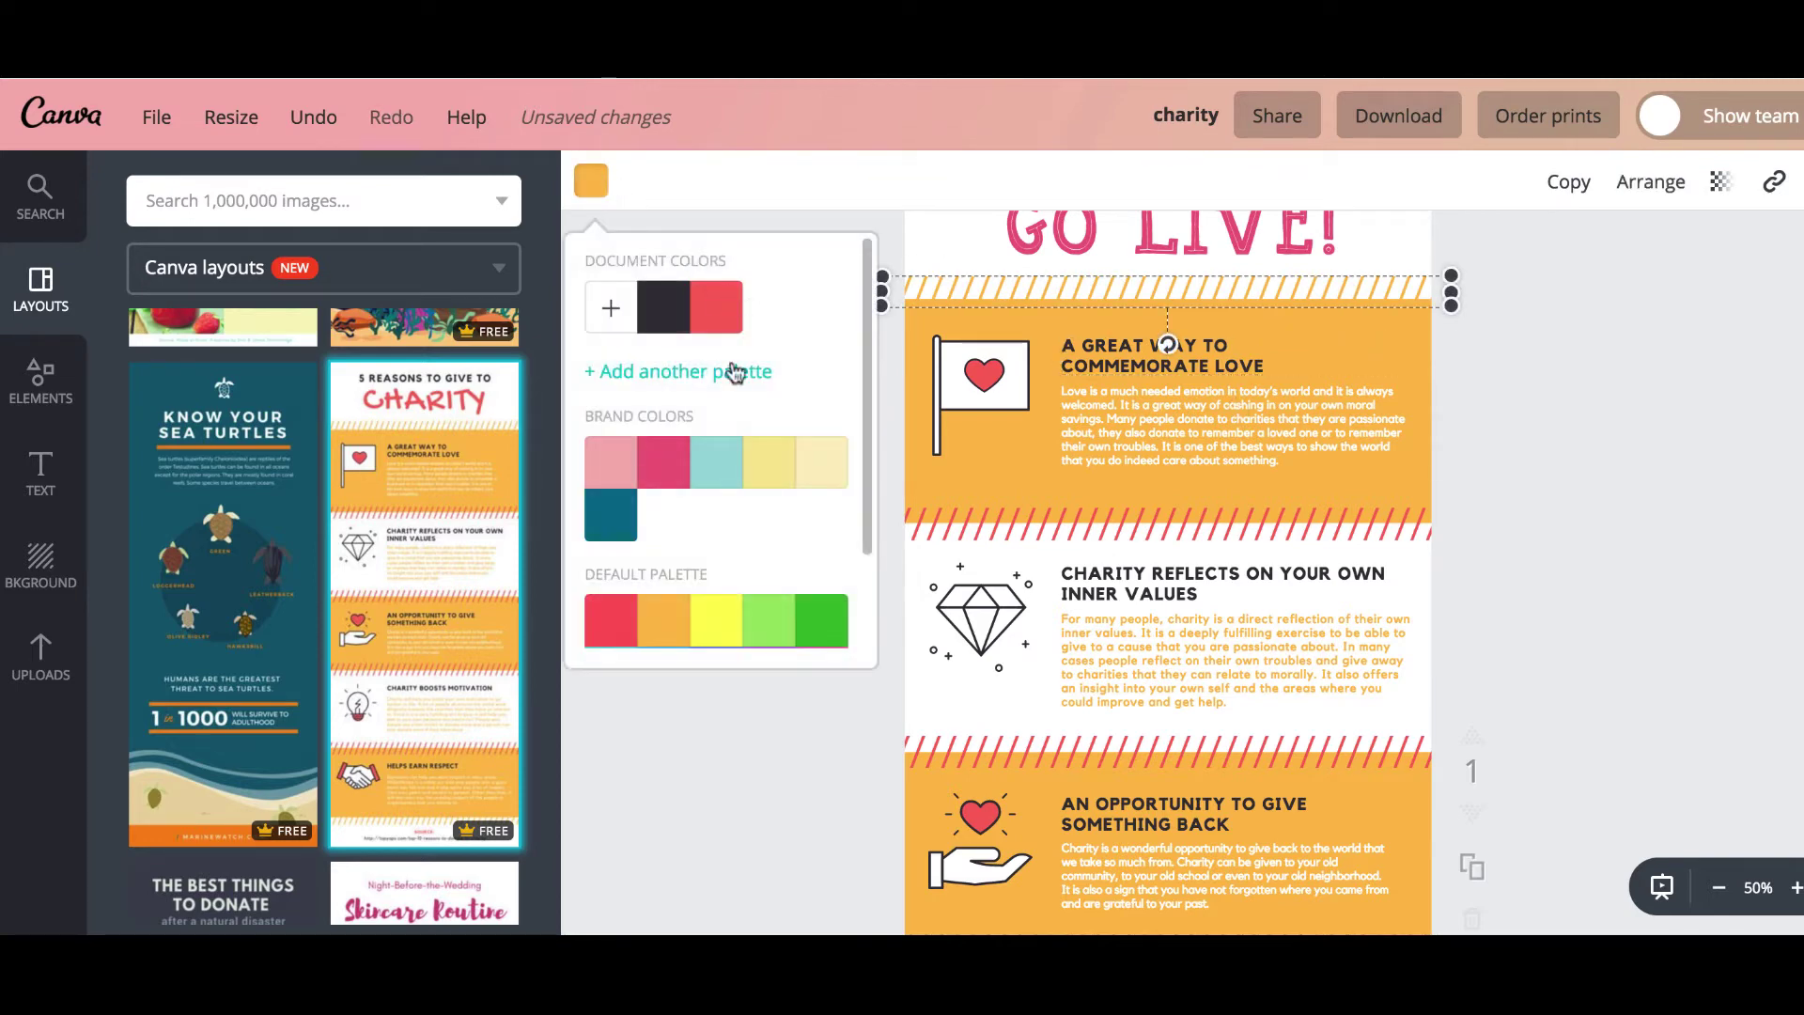
pyautogui.click(711, 467)
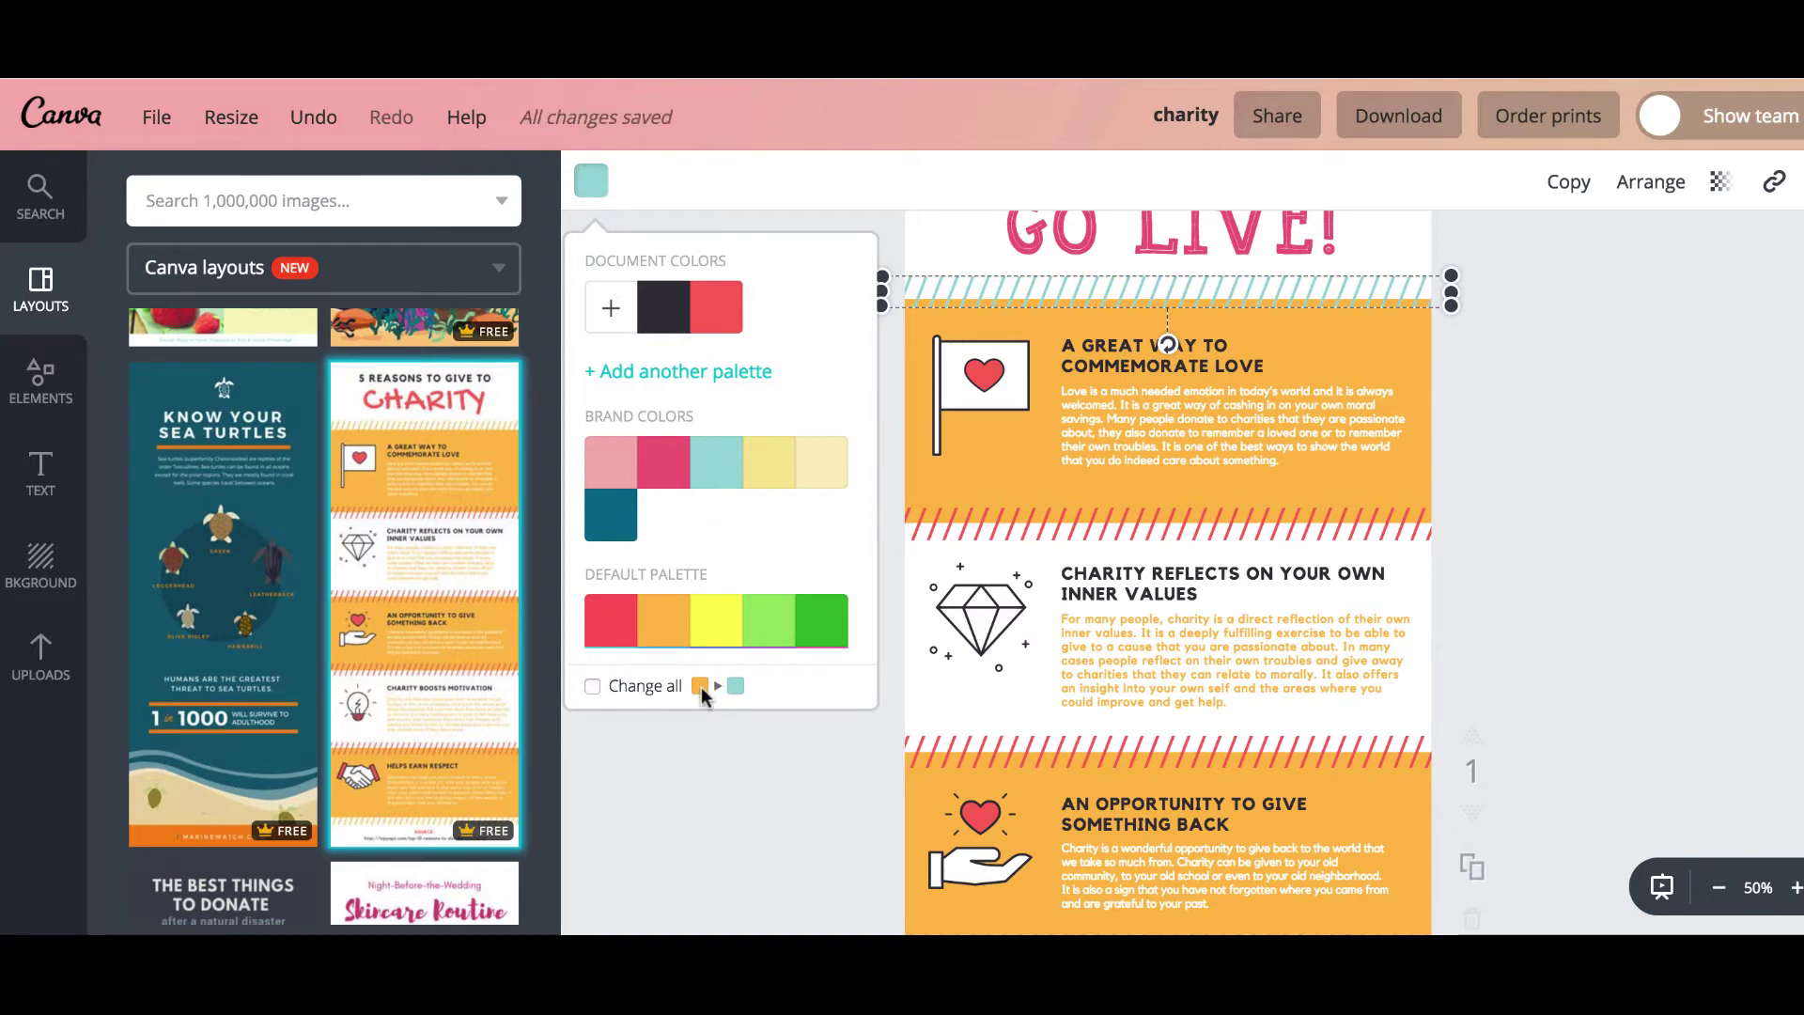
pyautogui.click(592, 686)
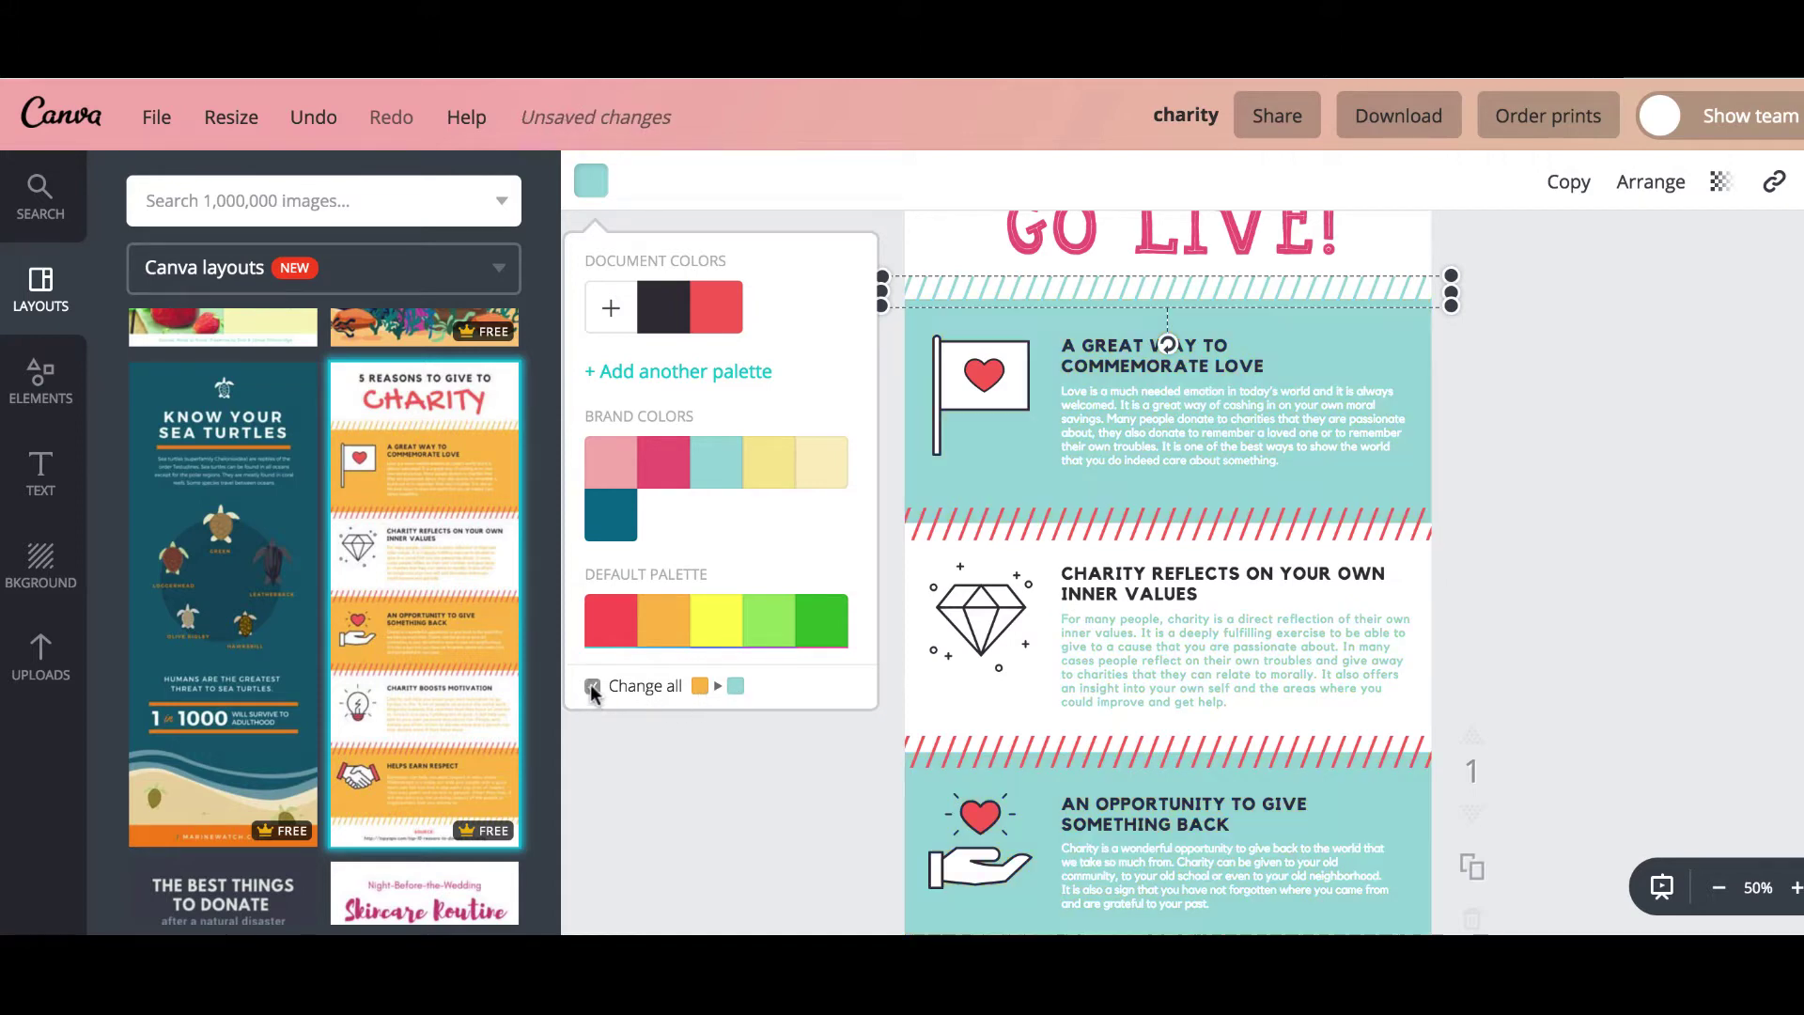
pyautogui.click(653, 798)
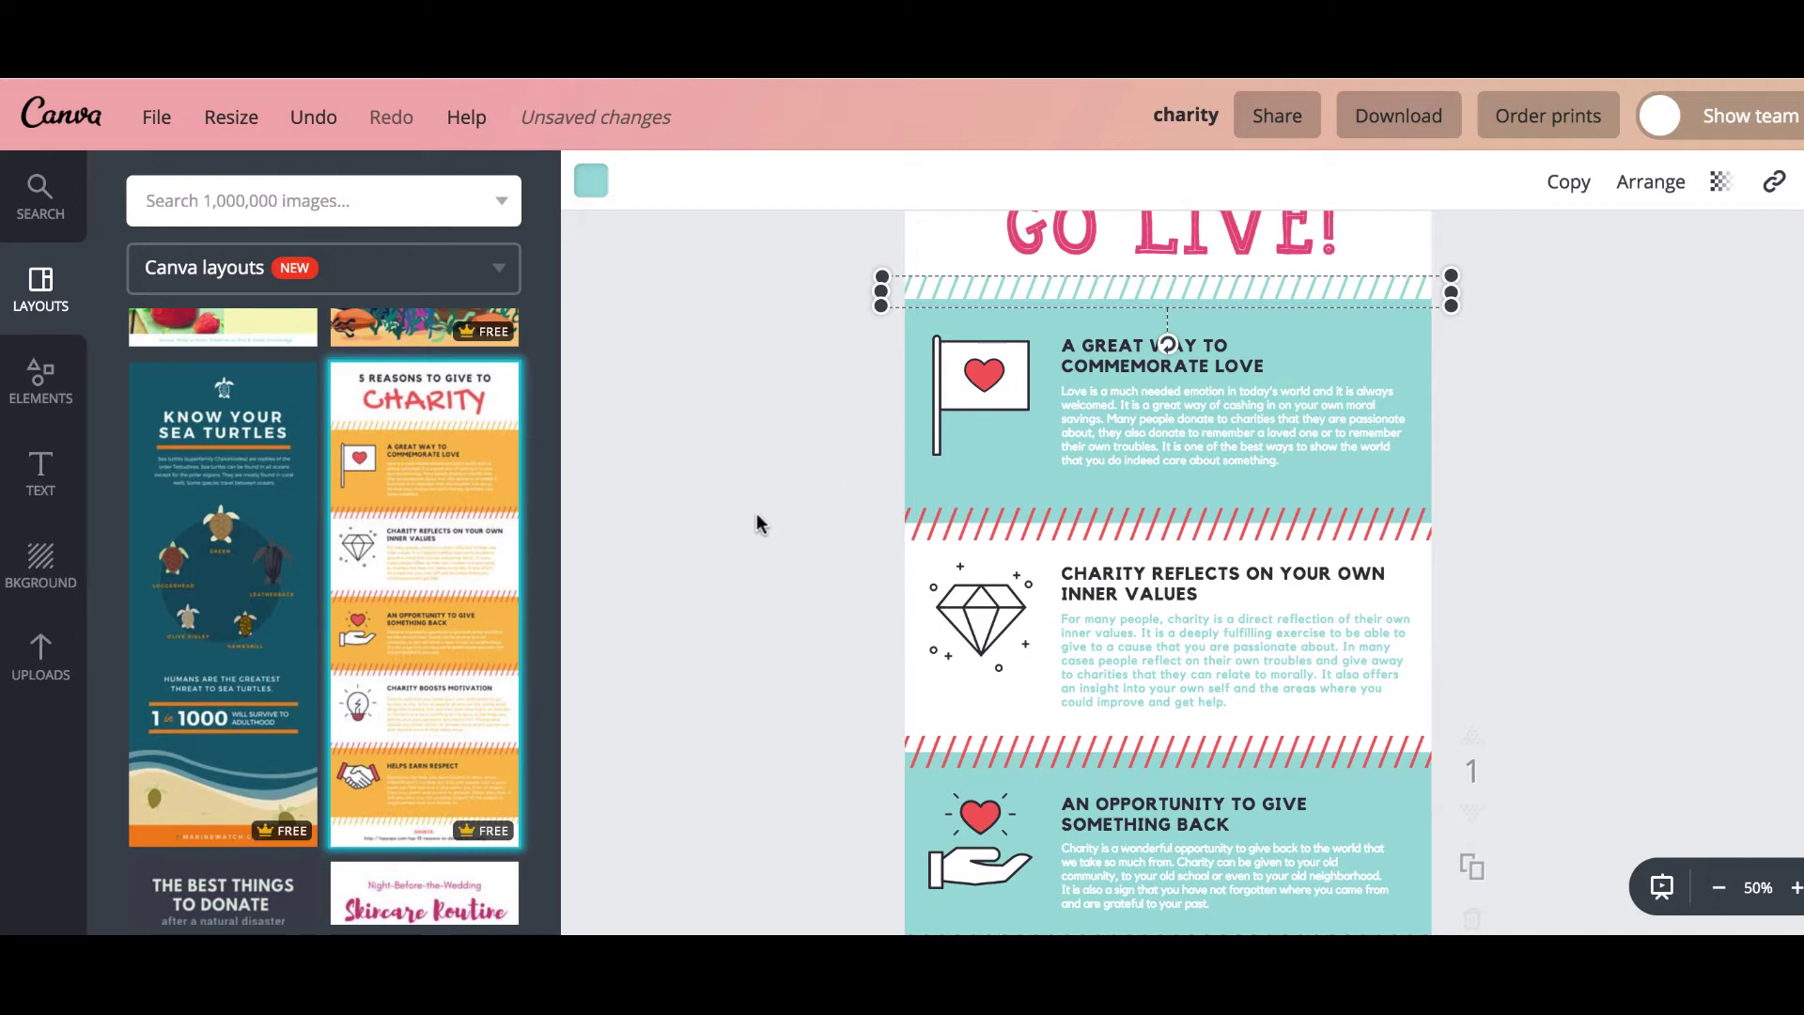
pyautogui.scroll(1, 758, 513)
# Turn the flag's red heart pink, replacing red with pink across the whole design
pyautogui.click(983, 441)
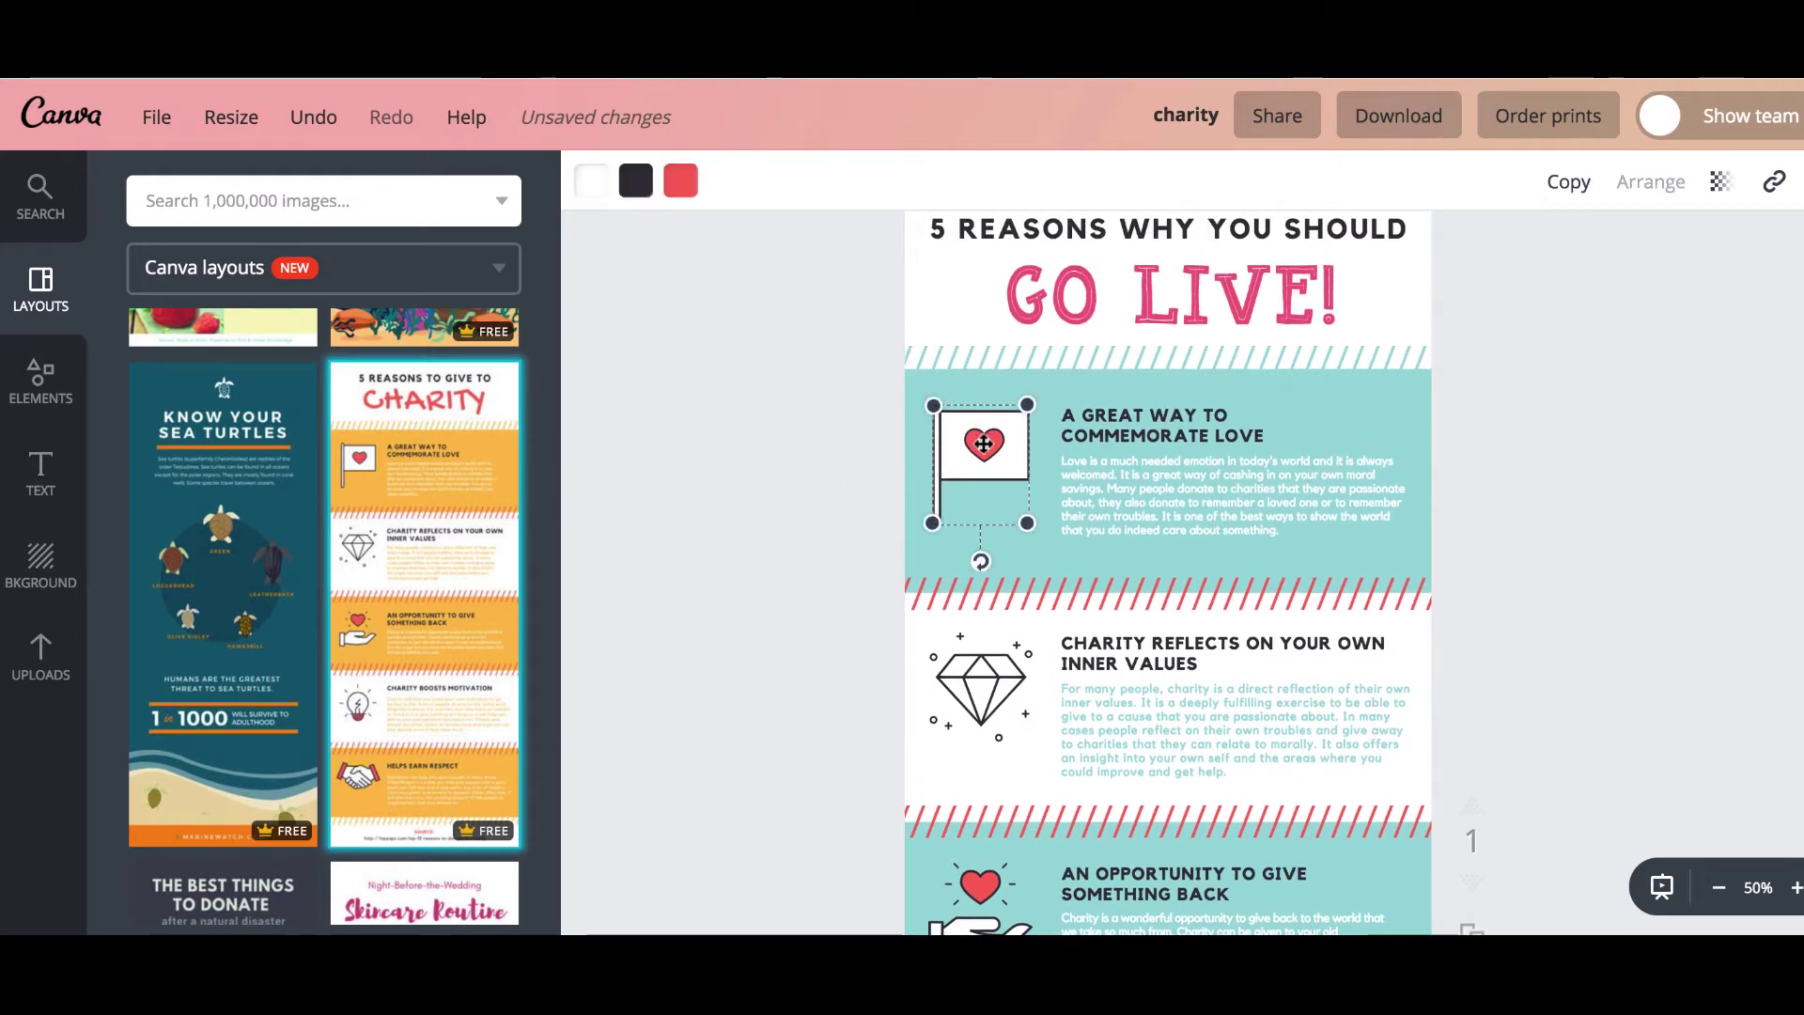
pyautogui.click(717, 492)
pyautogui.click(981, 451)
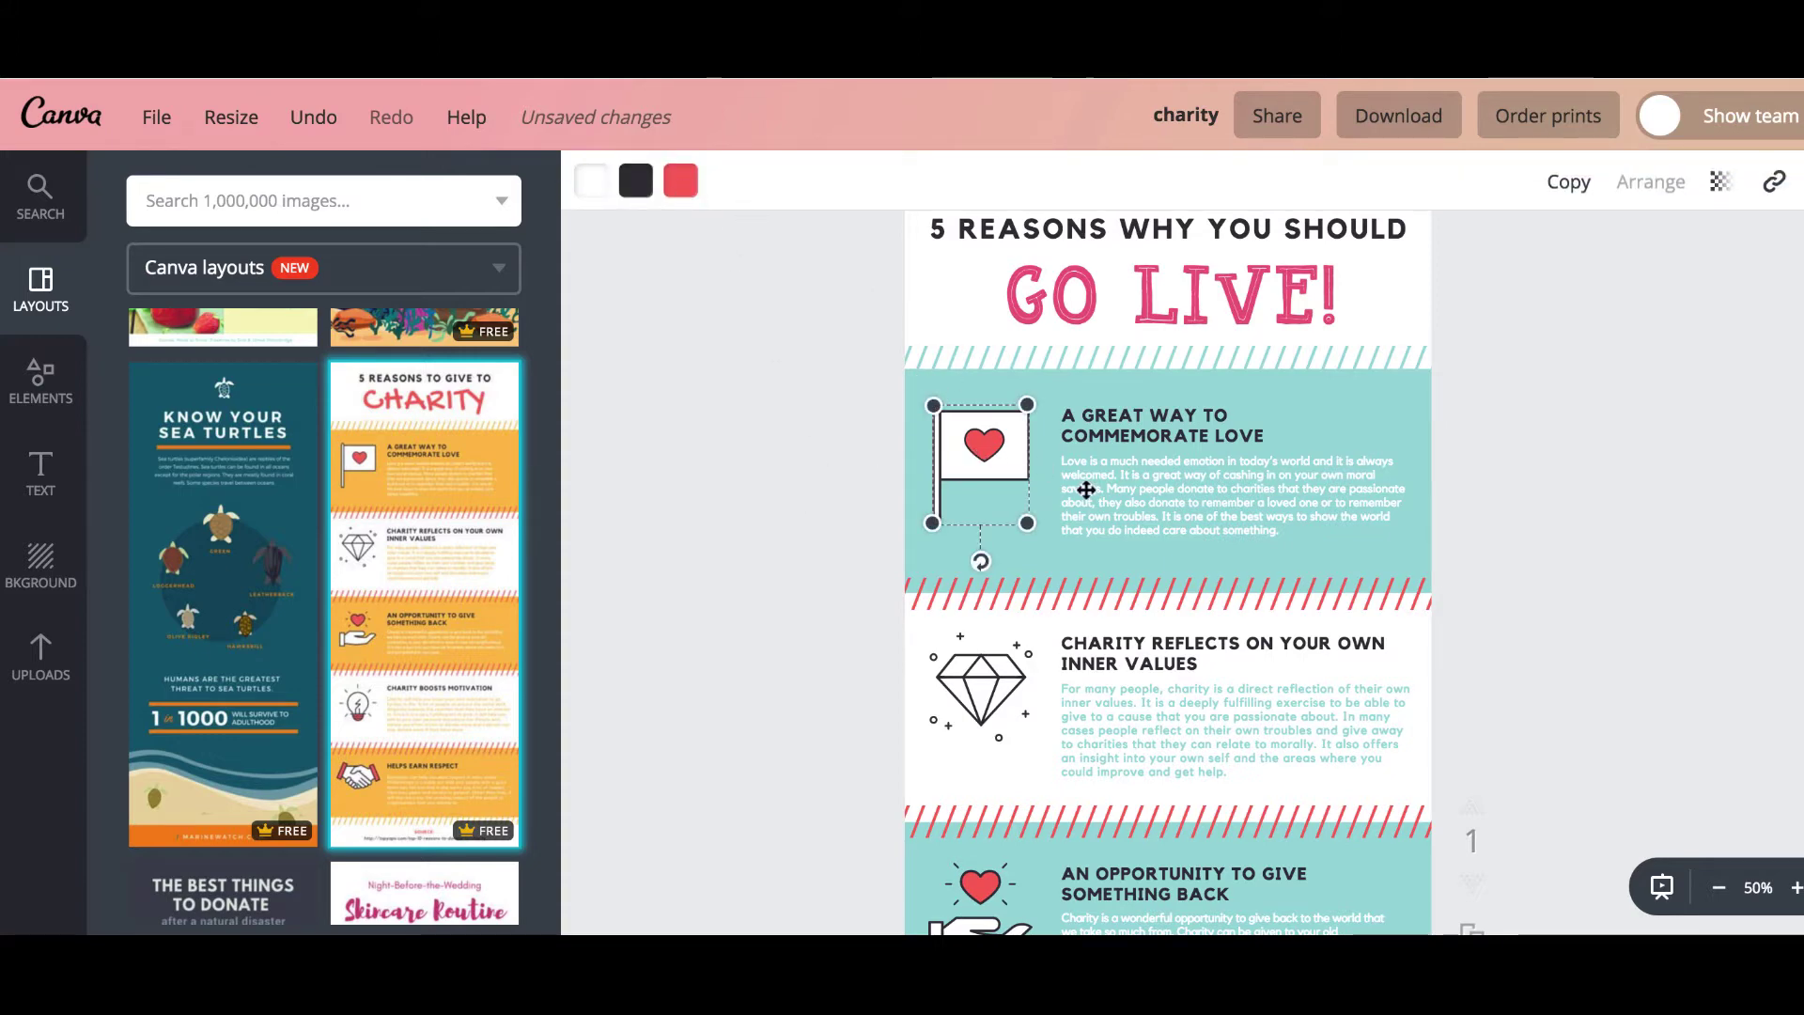
pyautogui.click(683, 183)
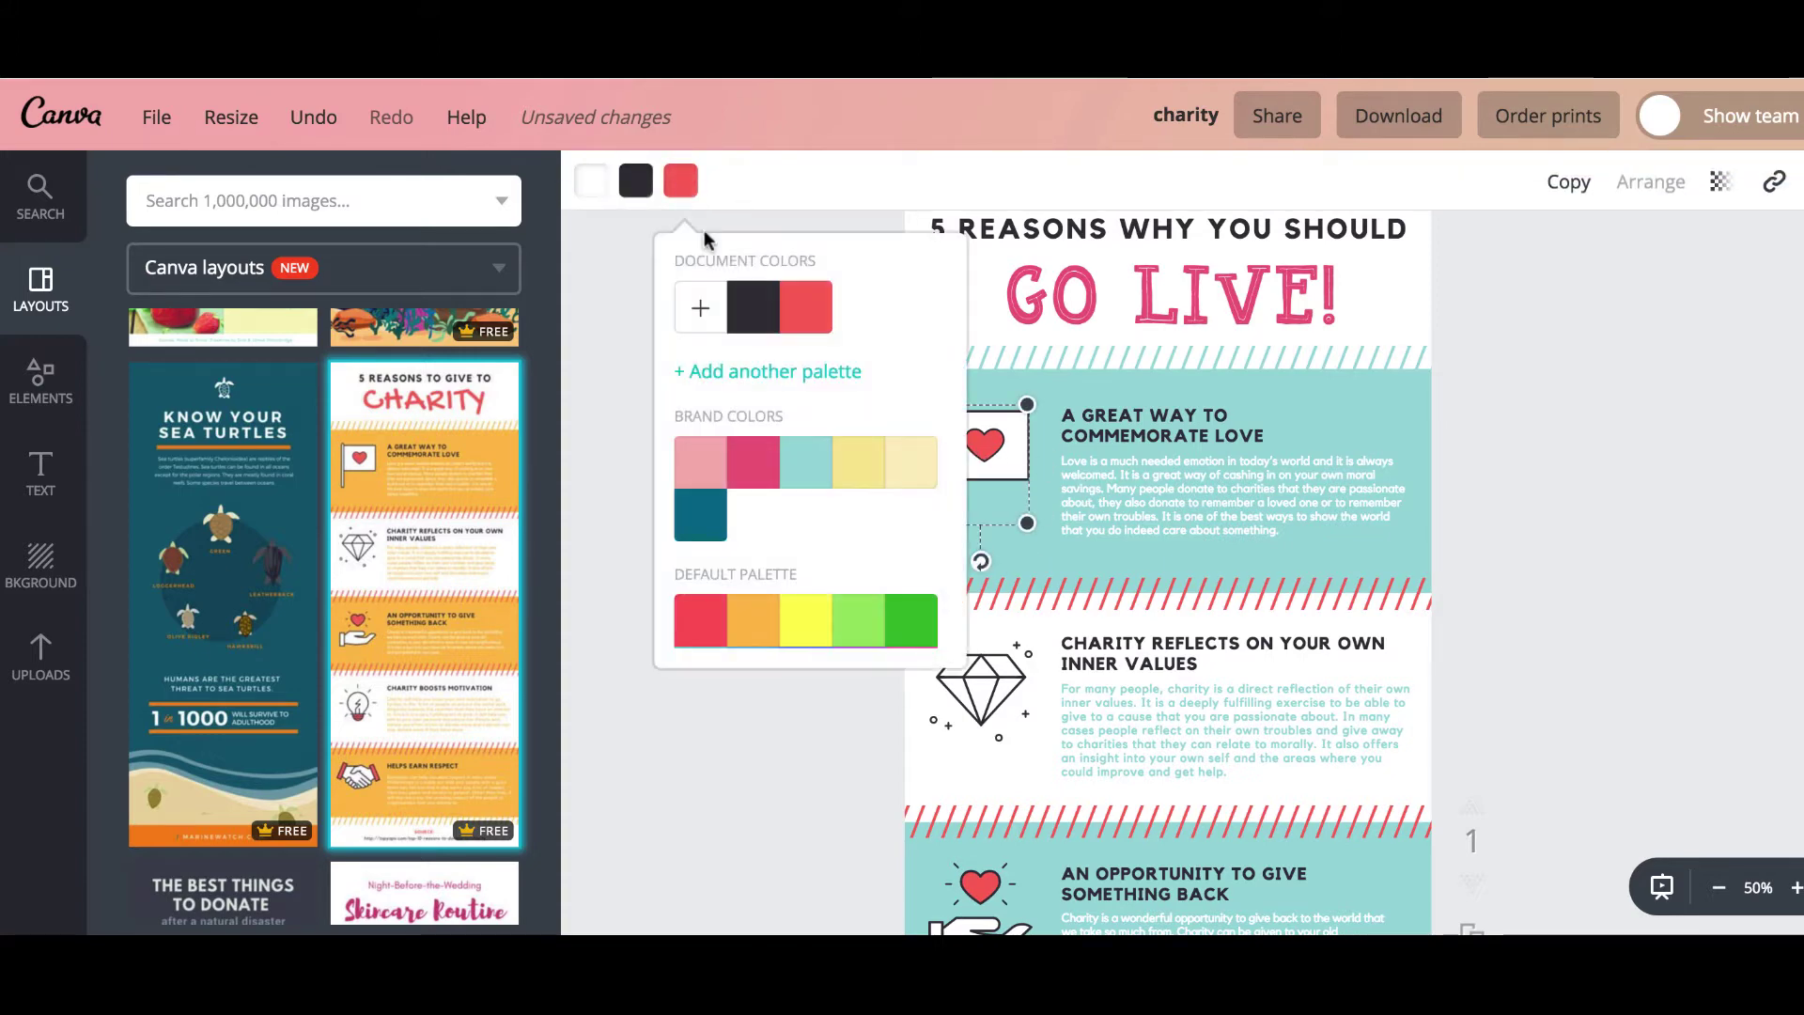
pyautogui.click(740, 465)
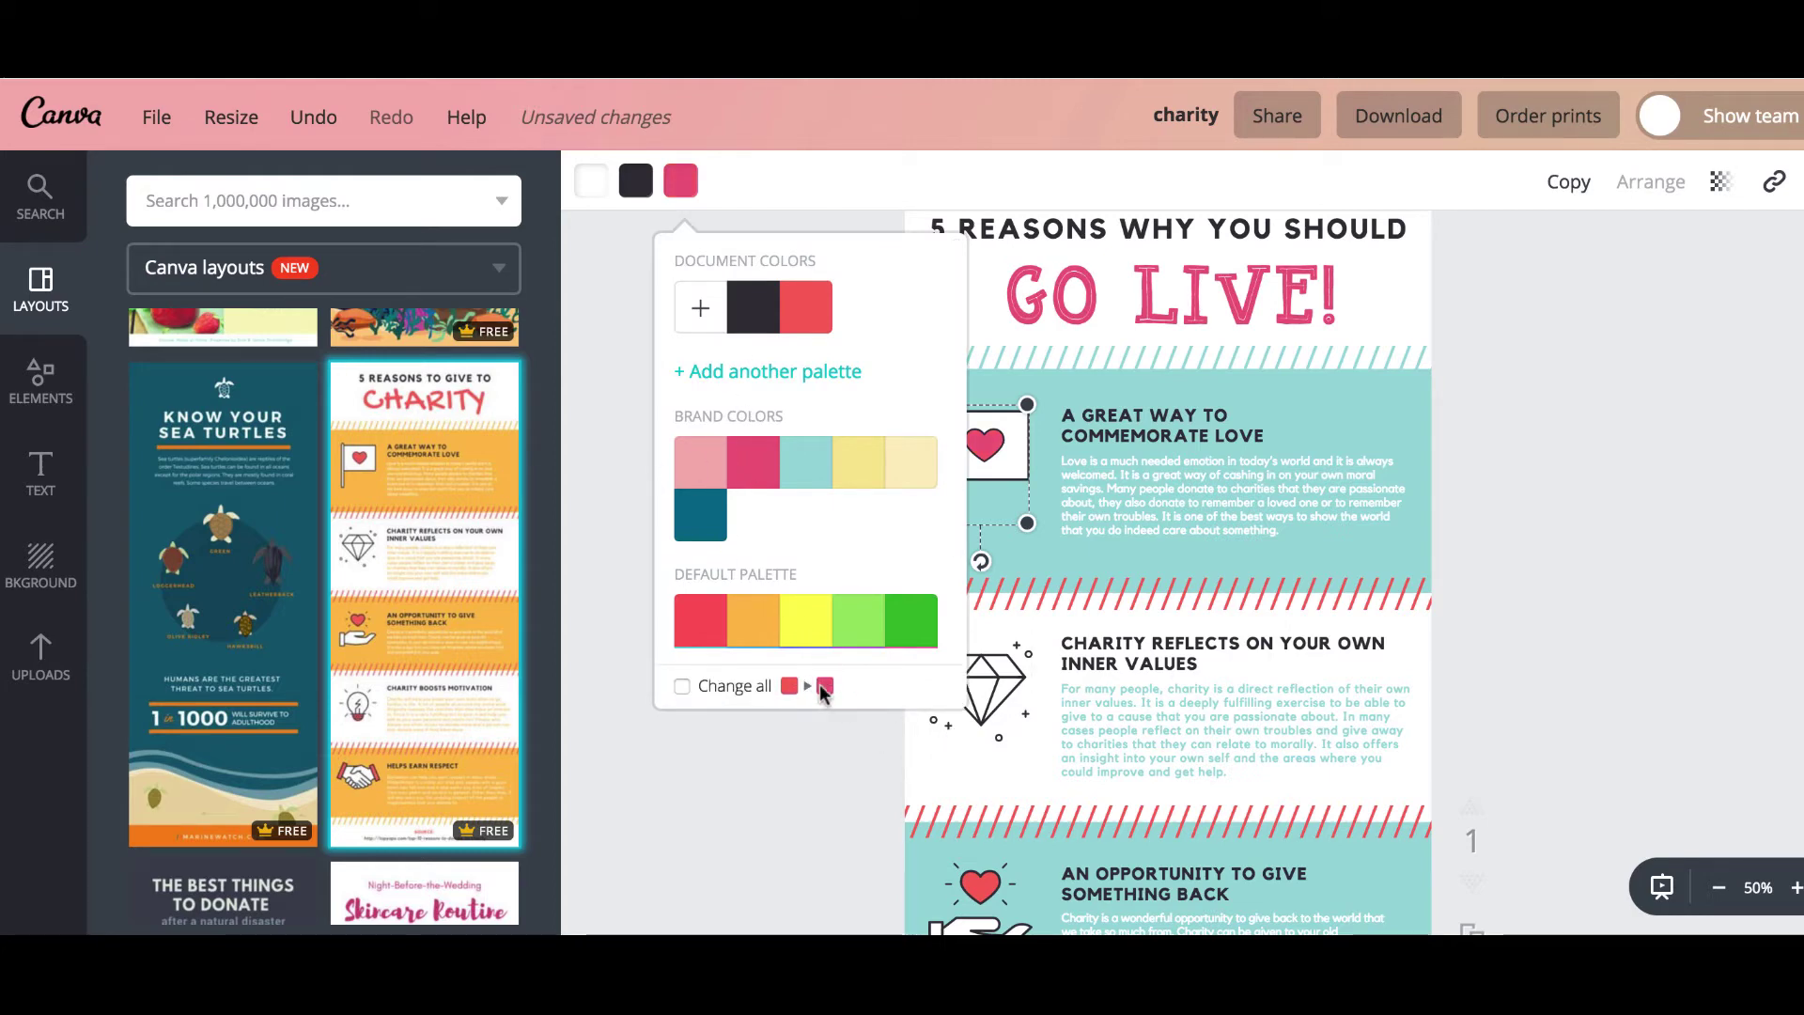
pyautogui.click(683, 687)
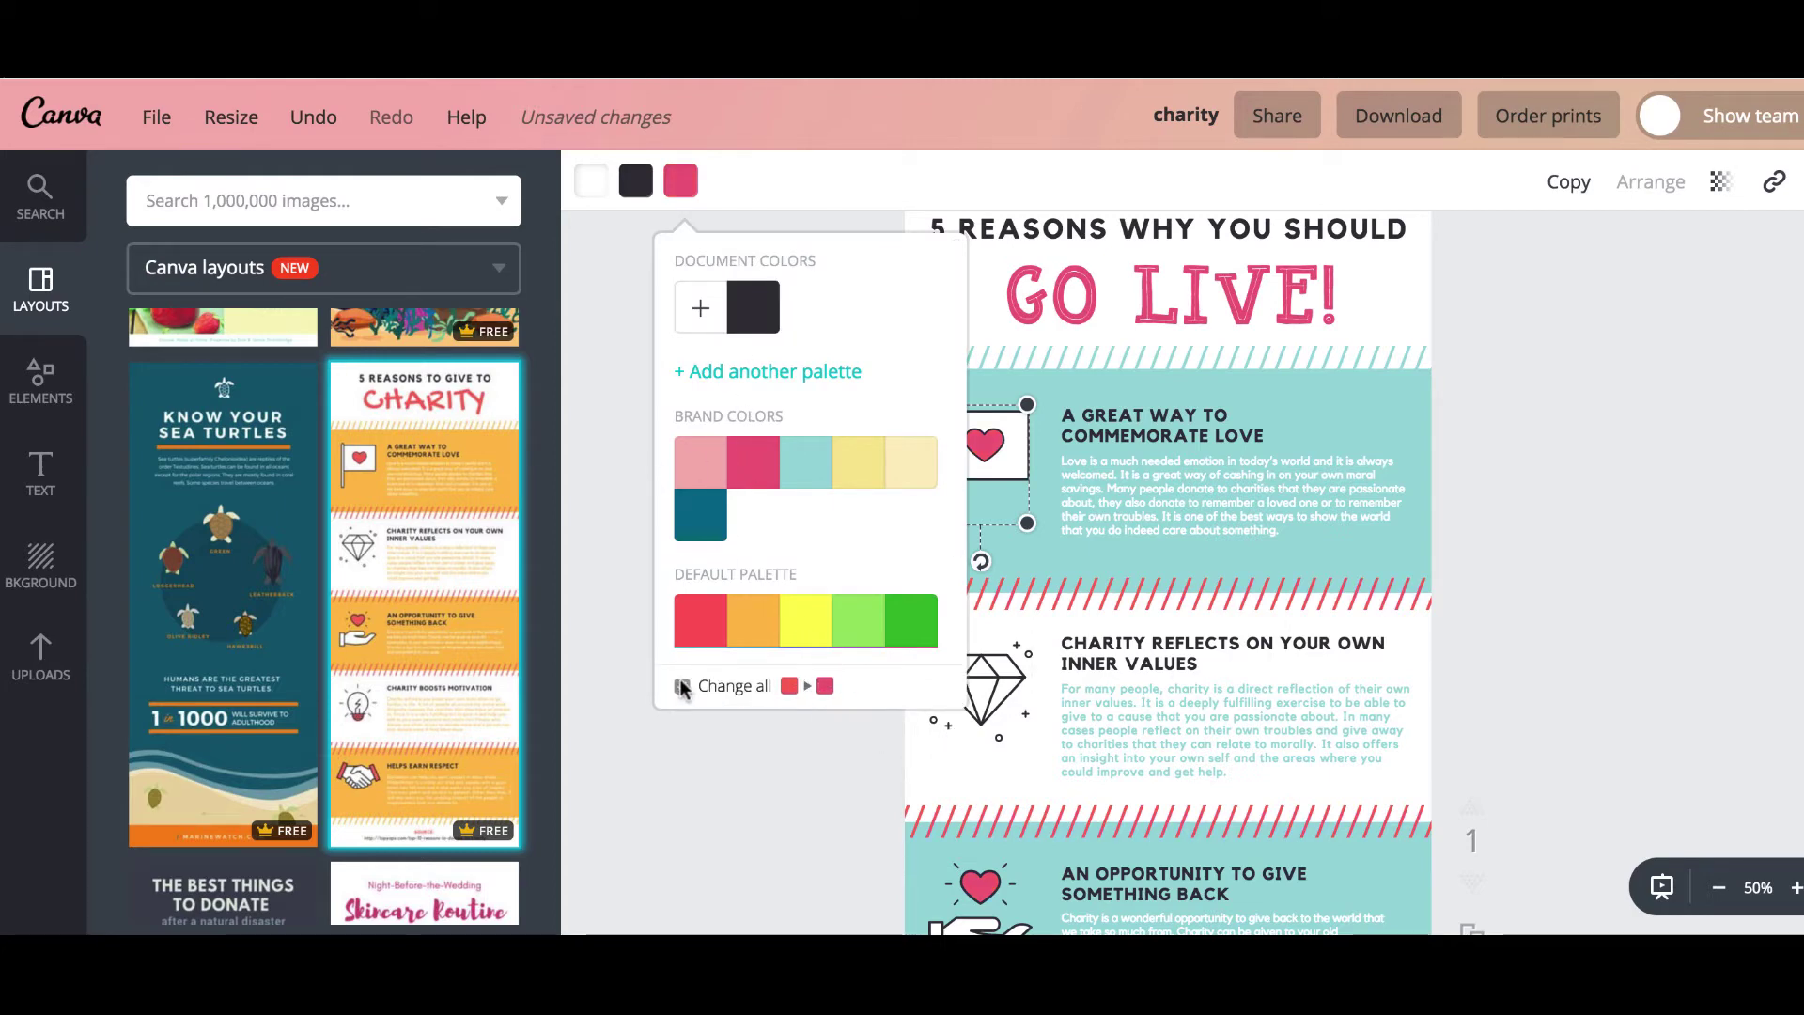
pyautogui.click(691, 800)
# Review the recoloured design and reselect the heart flag icon
pyautogui.scroll(-8, 692, 800)
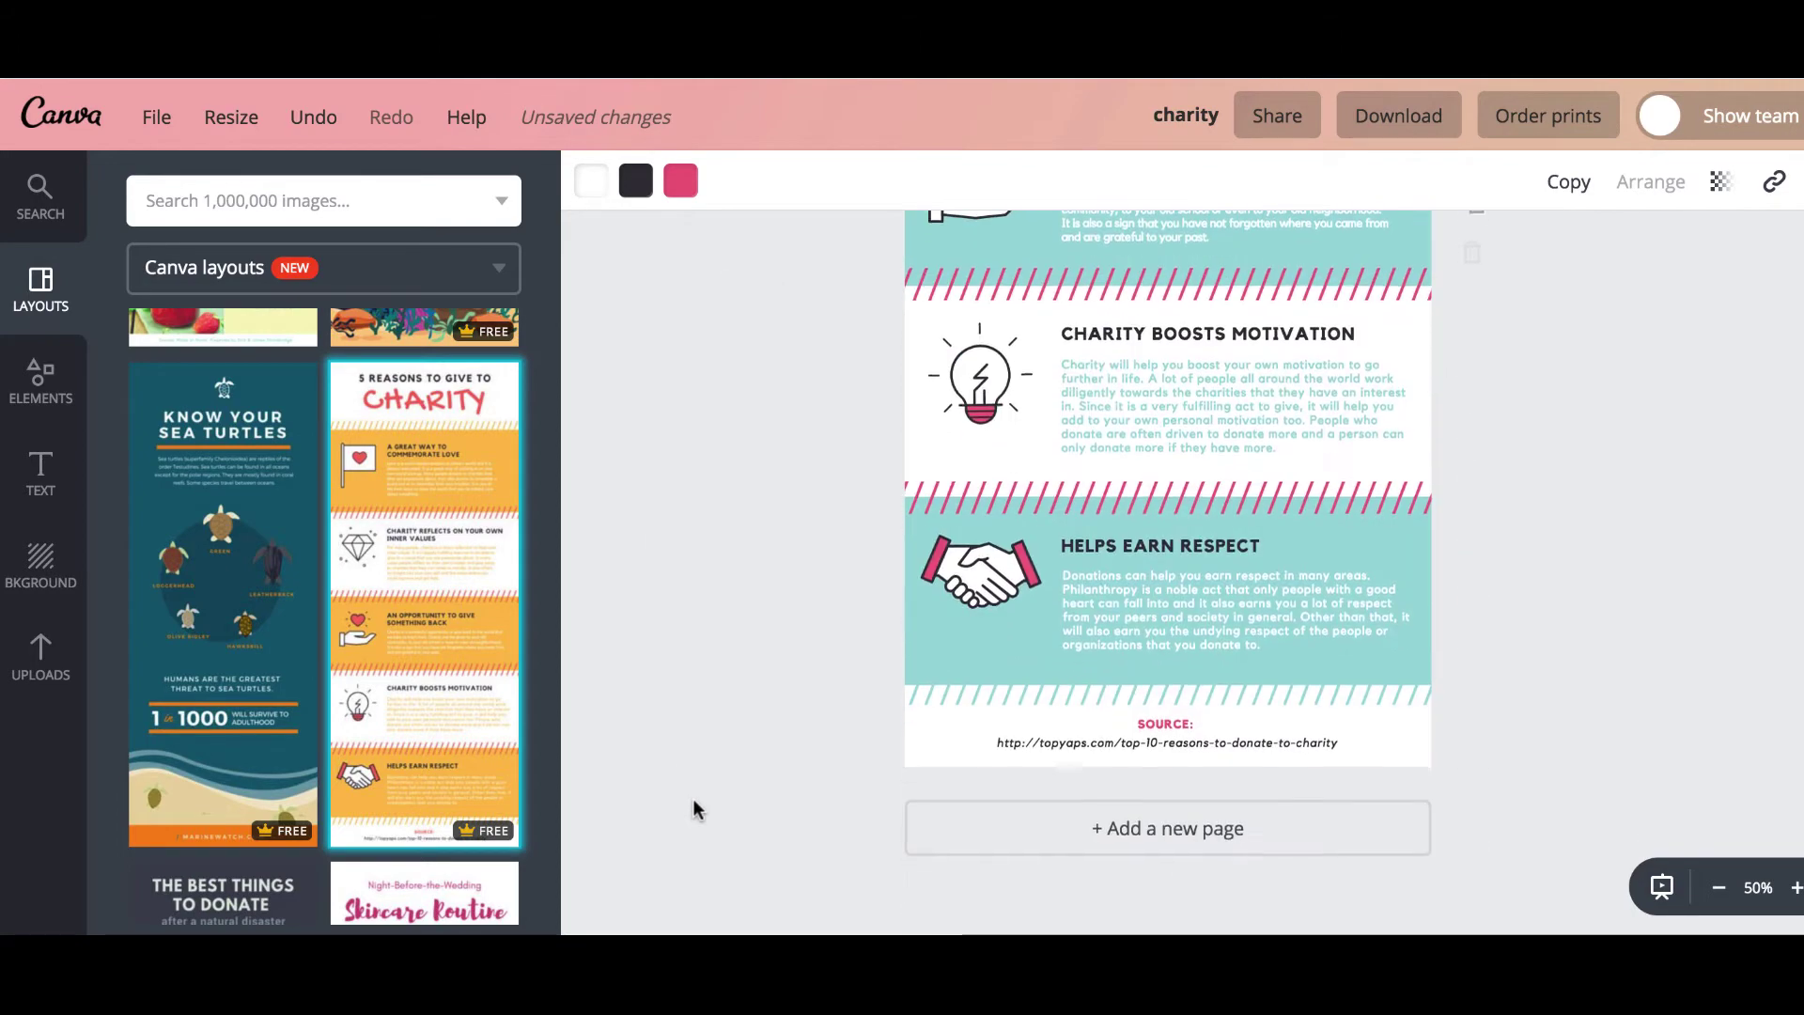
pyautogui.scroll(10, 693, 804)
pyautogui.scroll(-2, 693, 803)
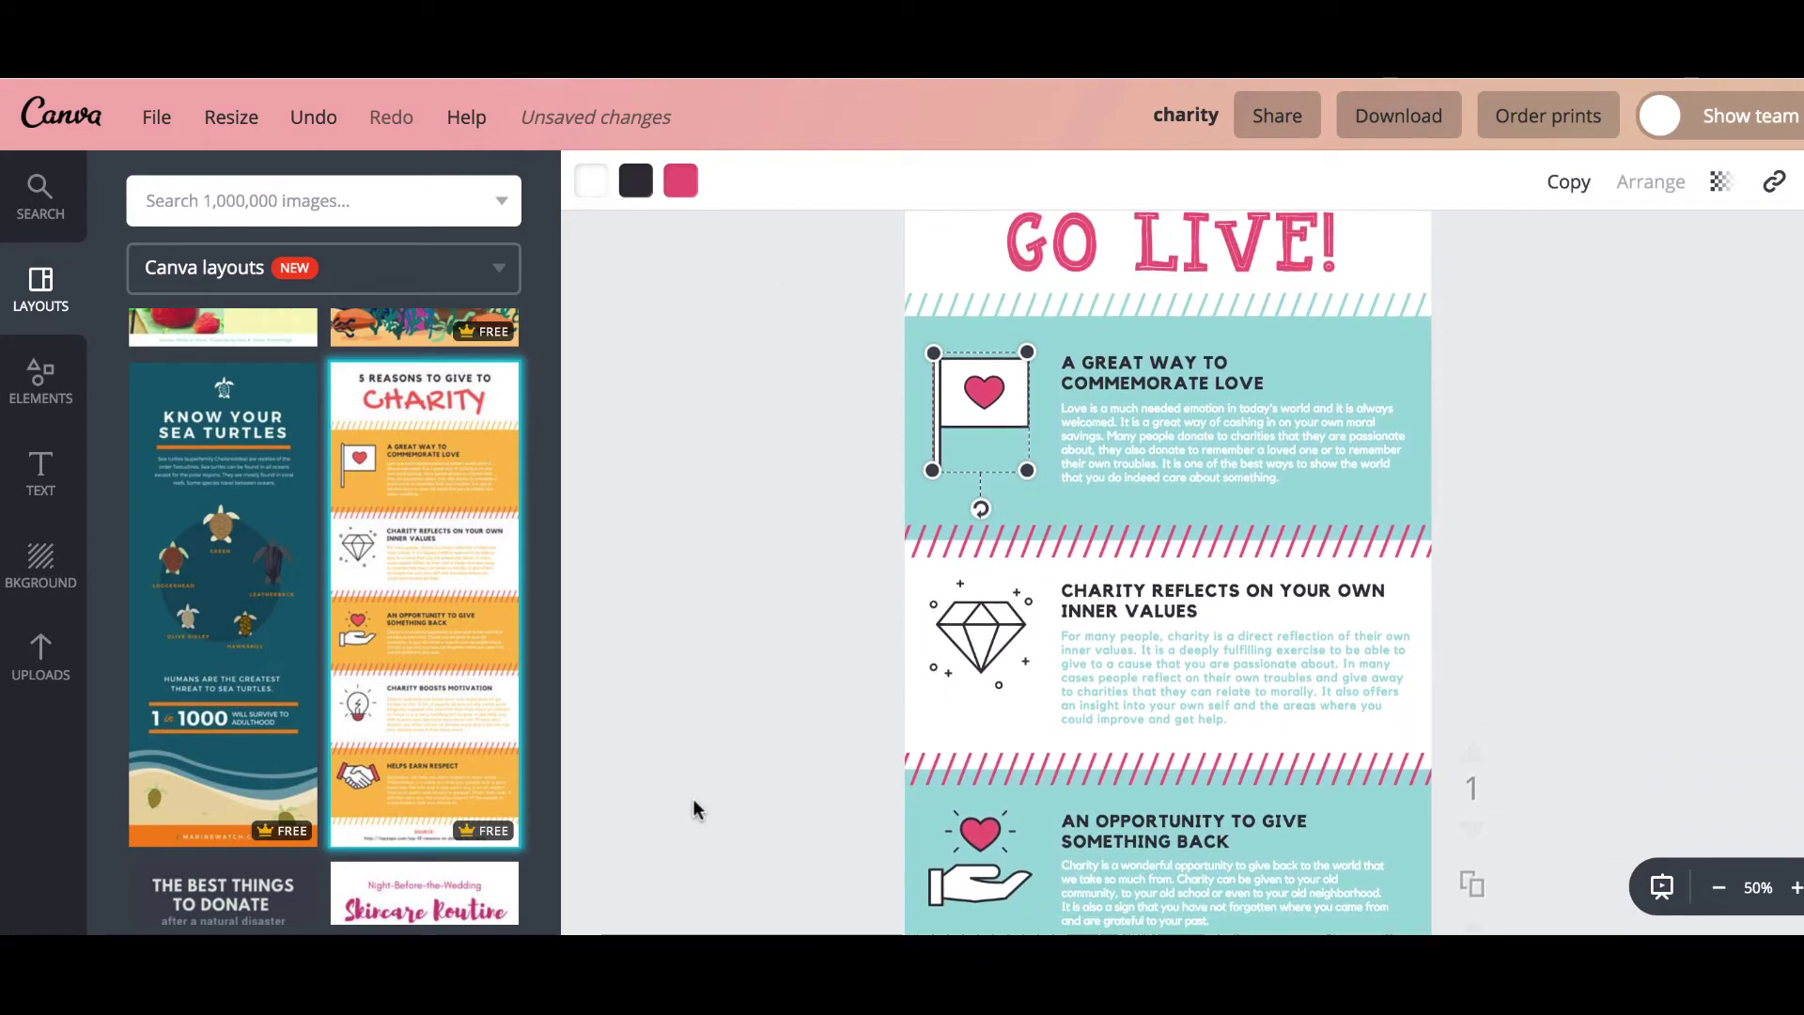
pyautogui.scroll(-1, 693, 809)
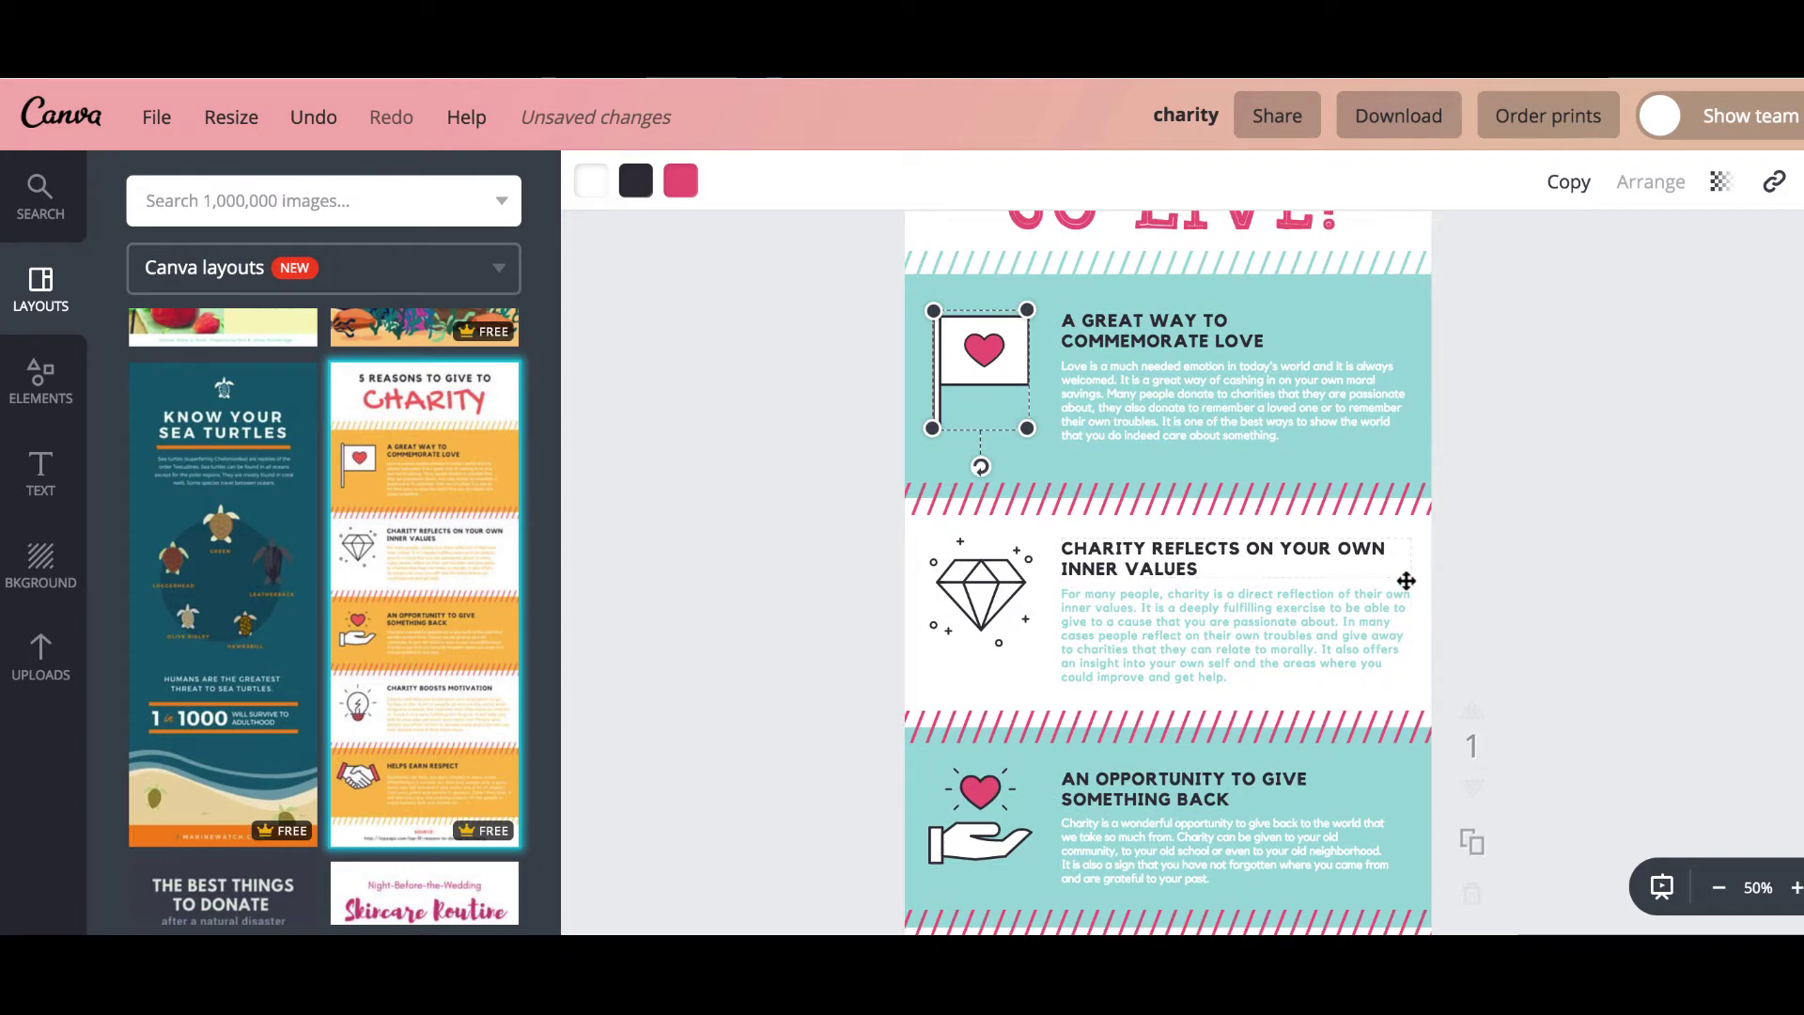
pyautogui.click(1573, 481)
pyautogui.scroll(3, 1570, 478)
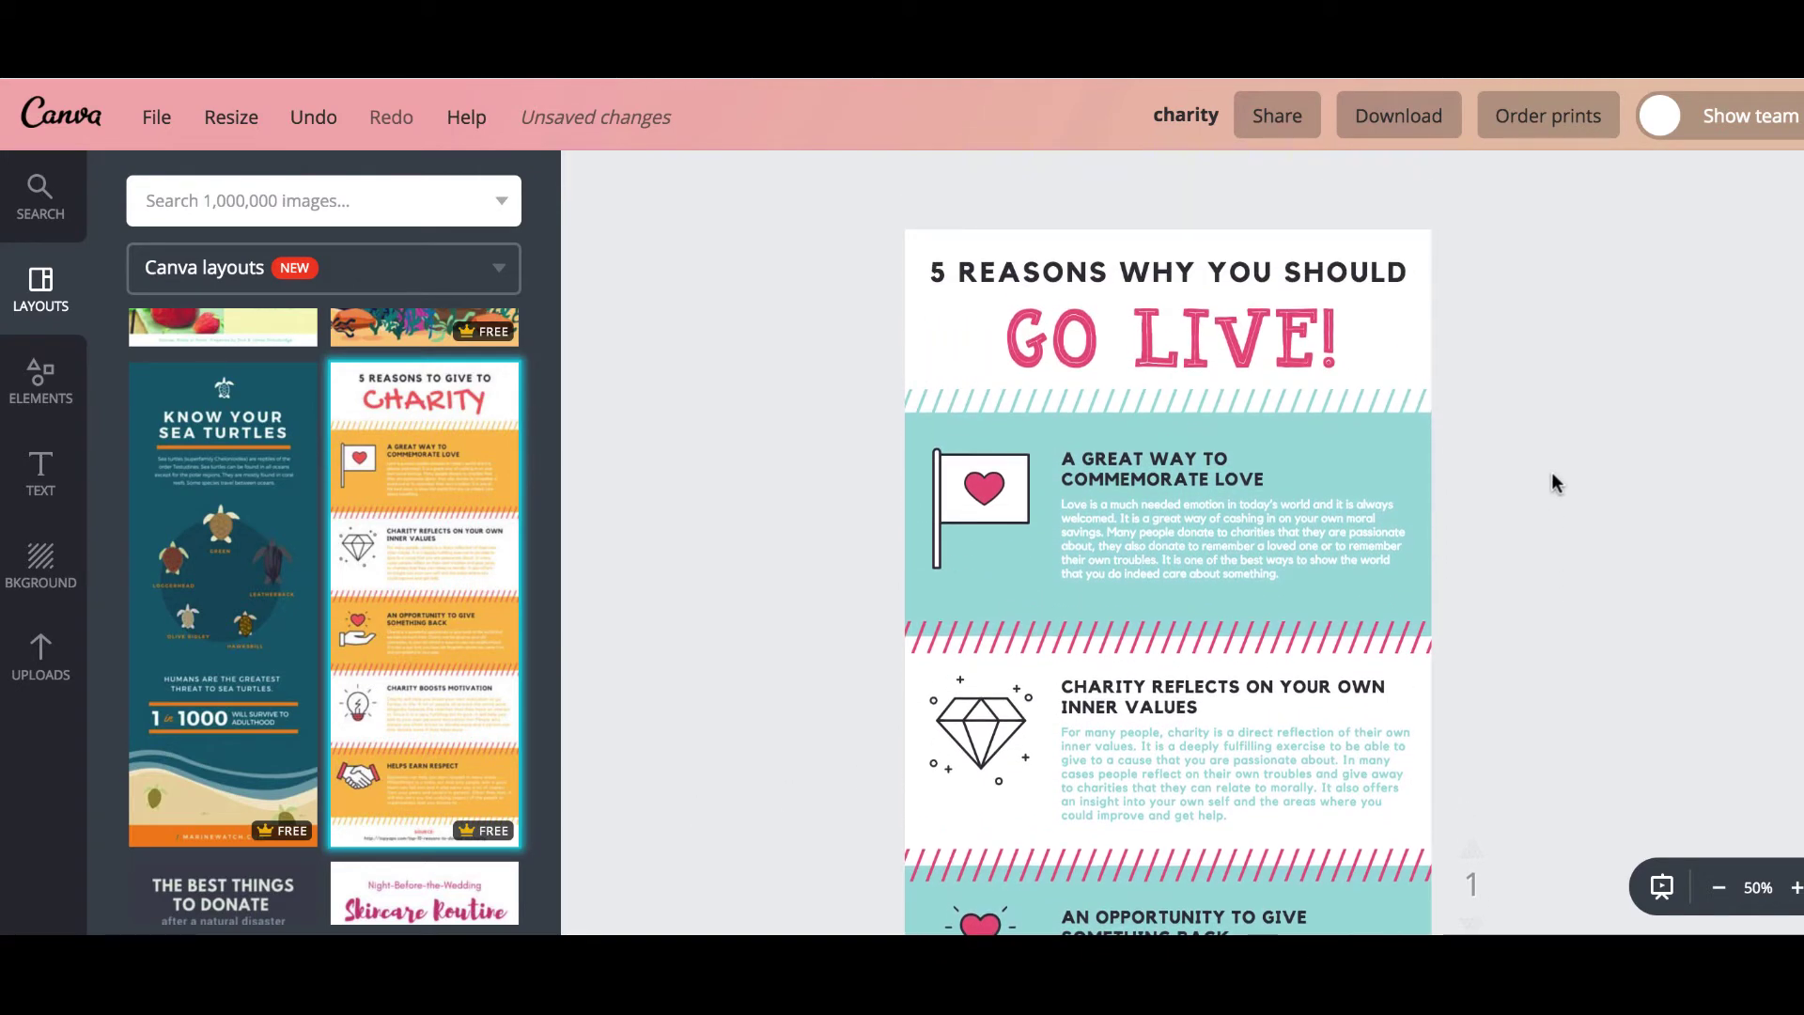
pyautogui.click(977, 496)
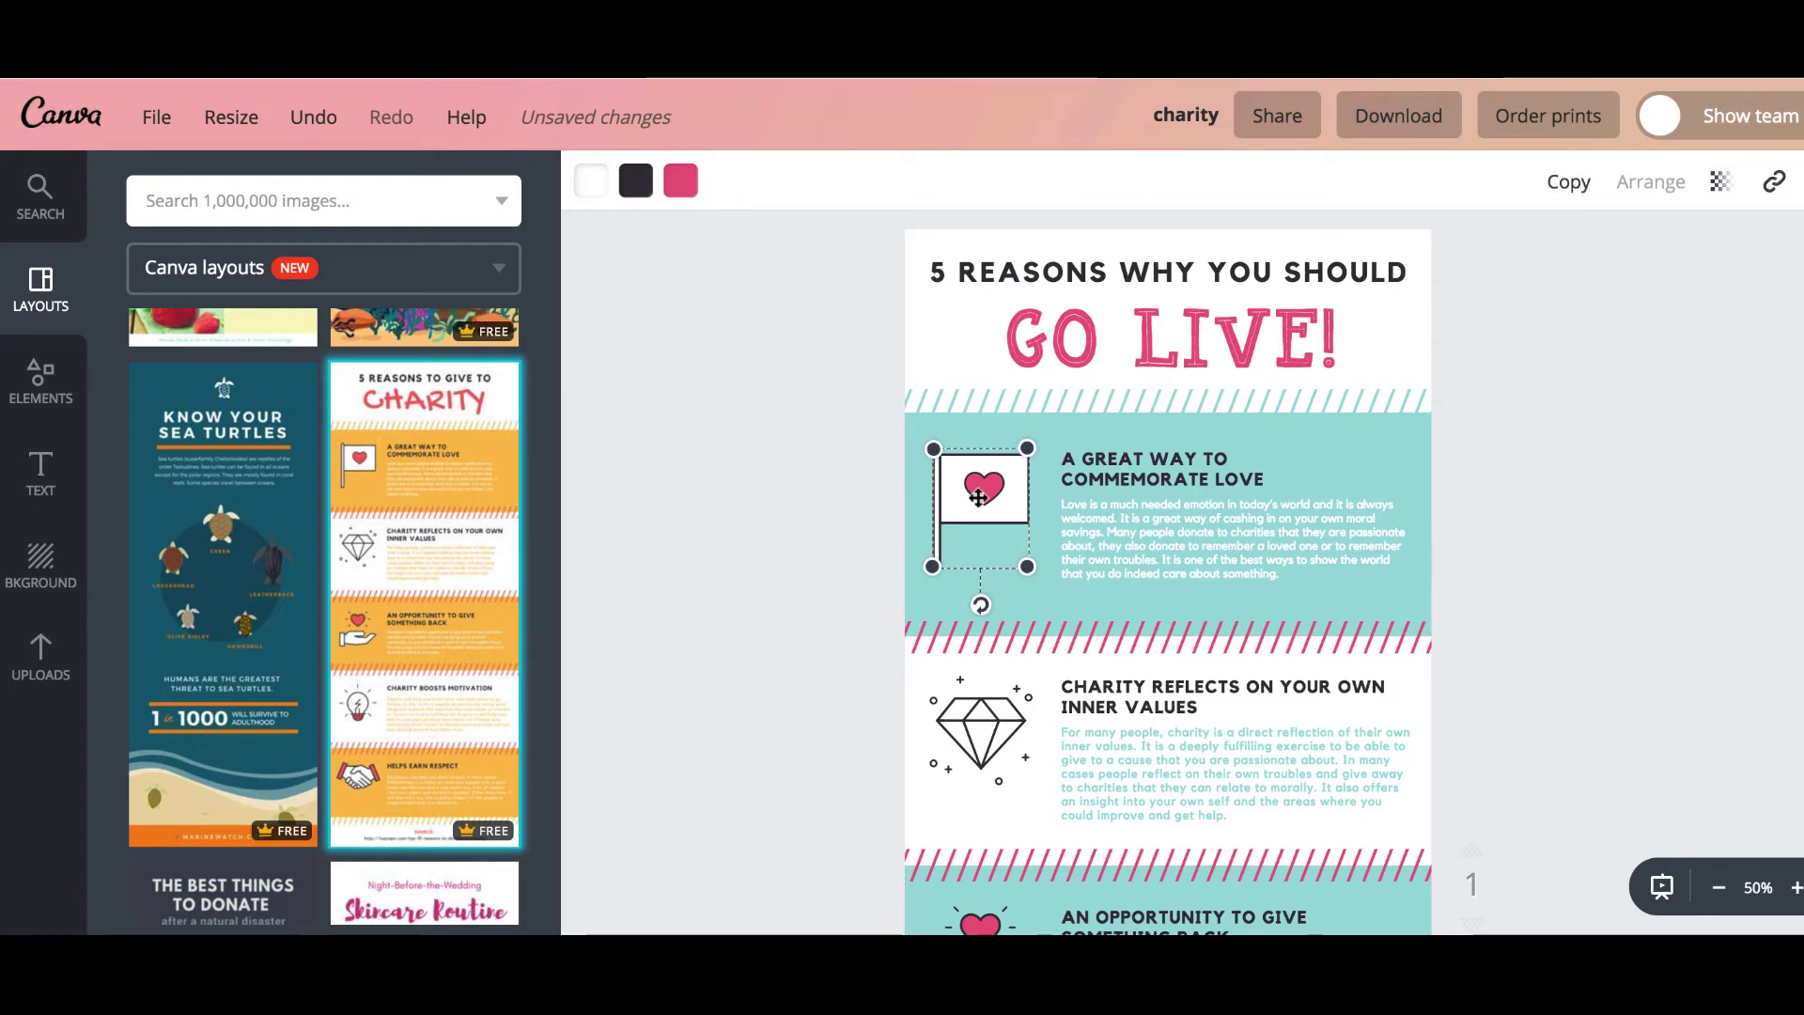
pyautogui.scroll(-1, 978, 498)
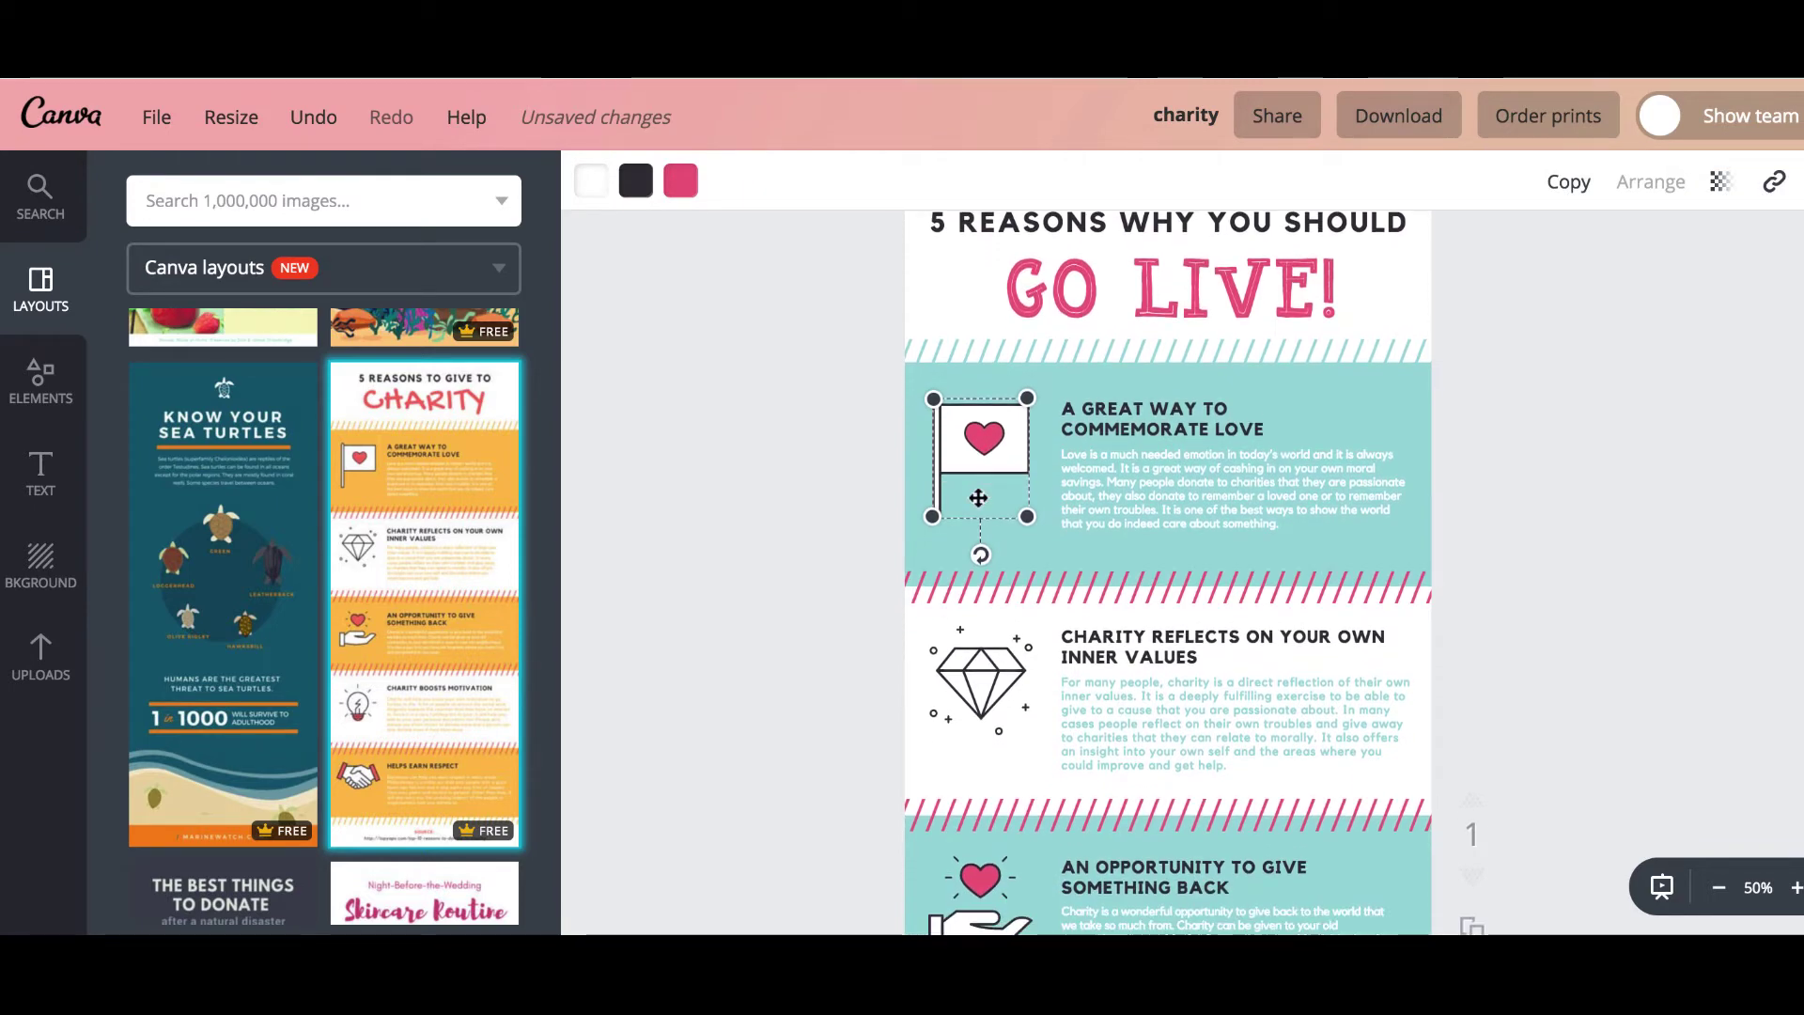
# Retitle the first section heading 'DEVELOP A REAL CONNECTION'
pyautogui.click(1139, 428)
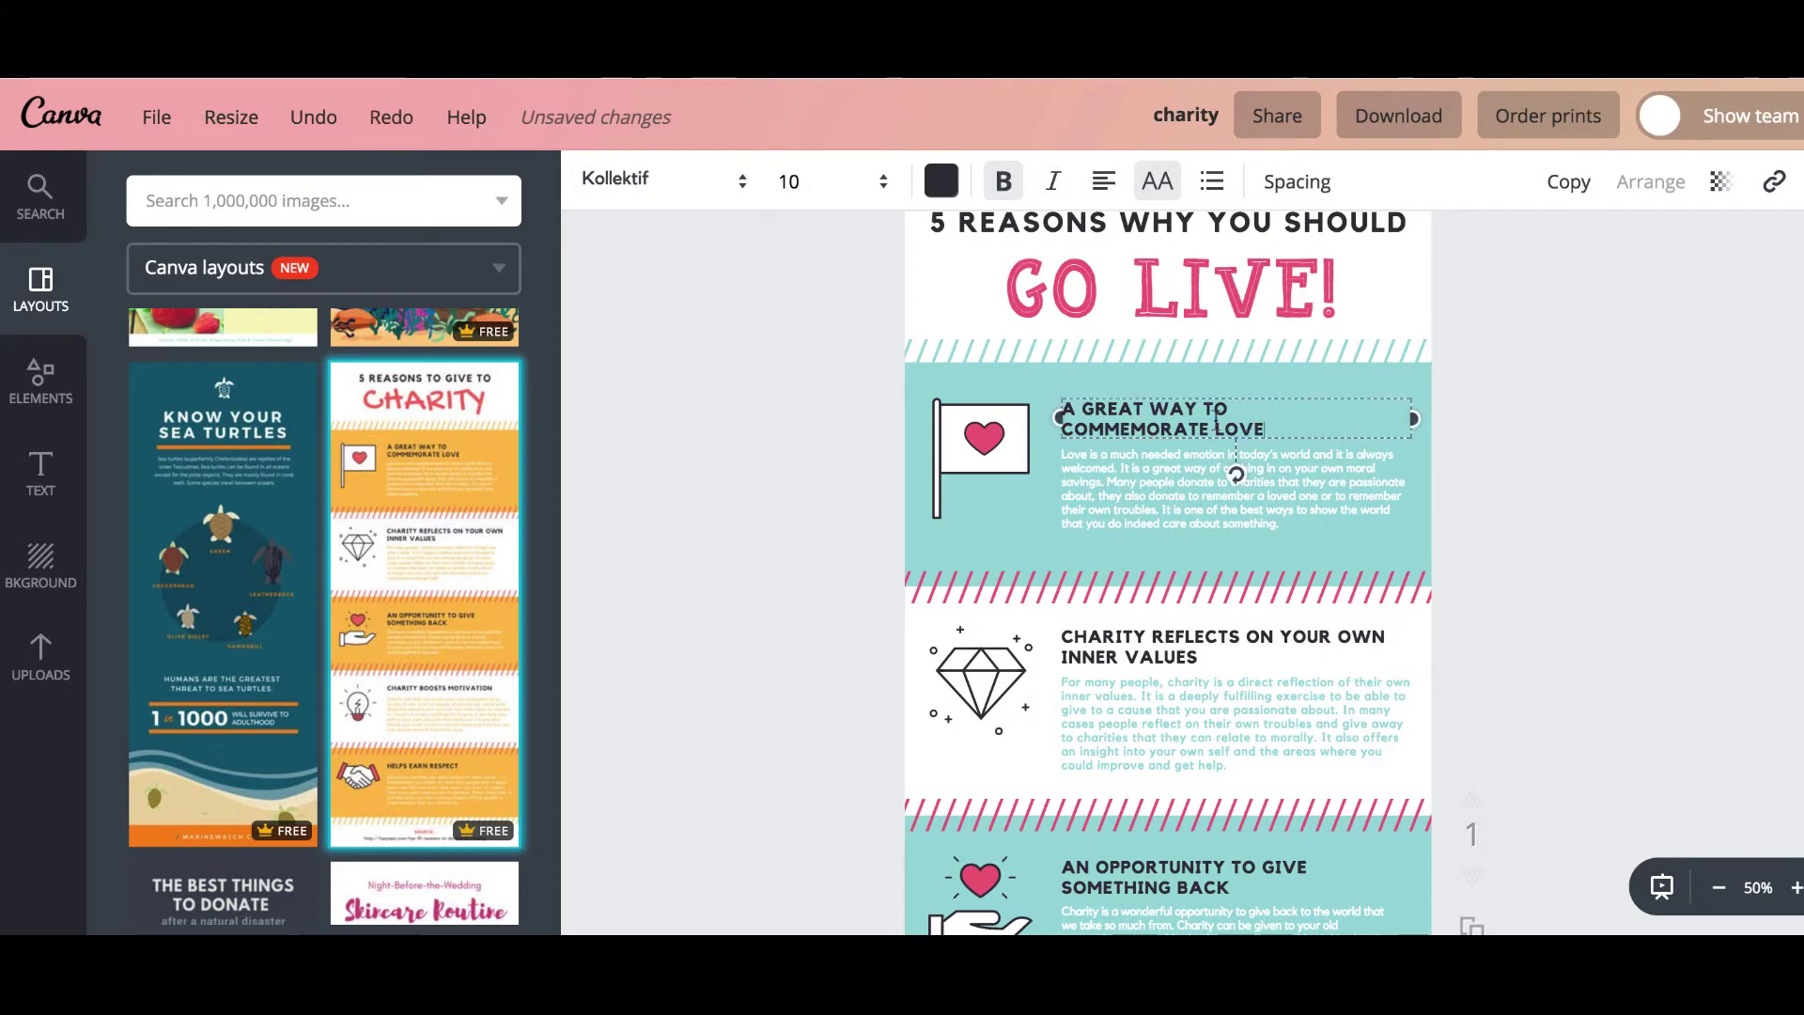
pyautogui.moveTo(1185, 420); pyautogui.dragTo(1070, 399)
pyautogui.write('DEVELOP A REAL CONNECTION')
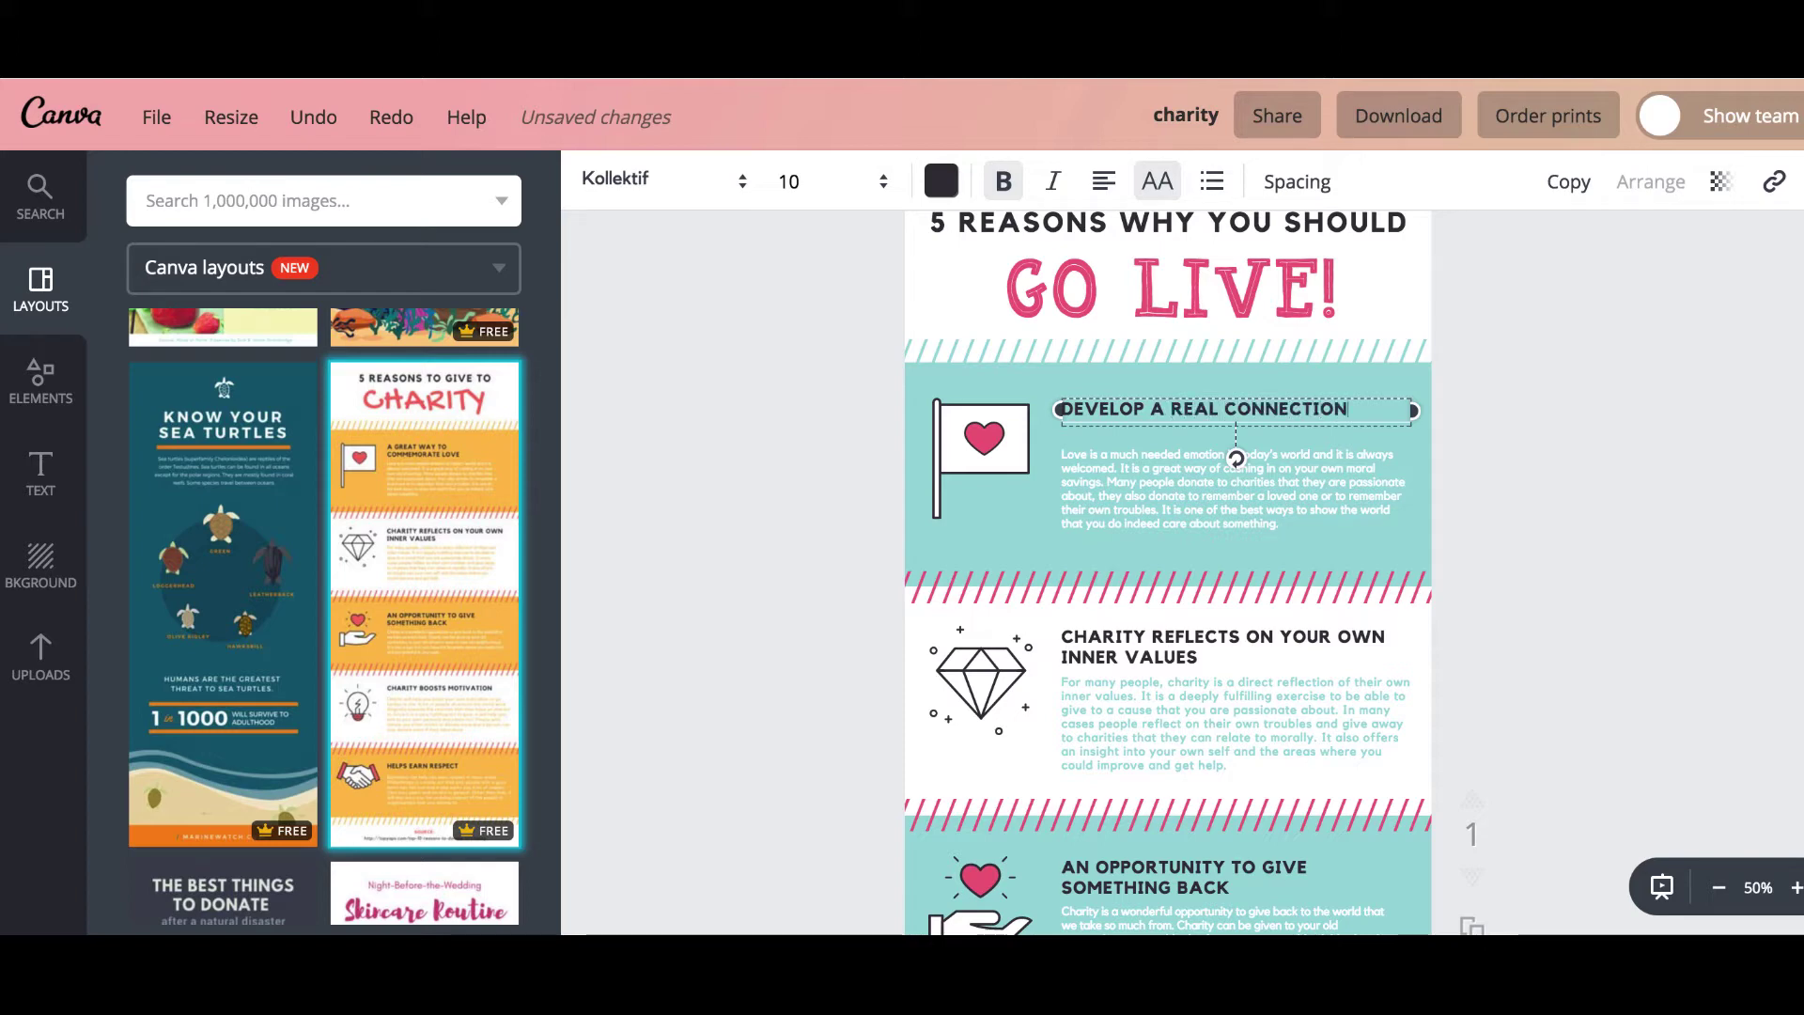
# Delete all the text in the first section's body paragraph
pyautogui.click(1446, 470)
pyautogui.click(1292, 463)
pyautogui.moveTo(1280, 524); pyautogui.dragTo(1060, 457)
pyautogui.press('BackSpace')
pyautogui.click(1309, 482)
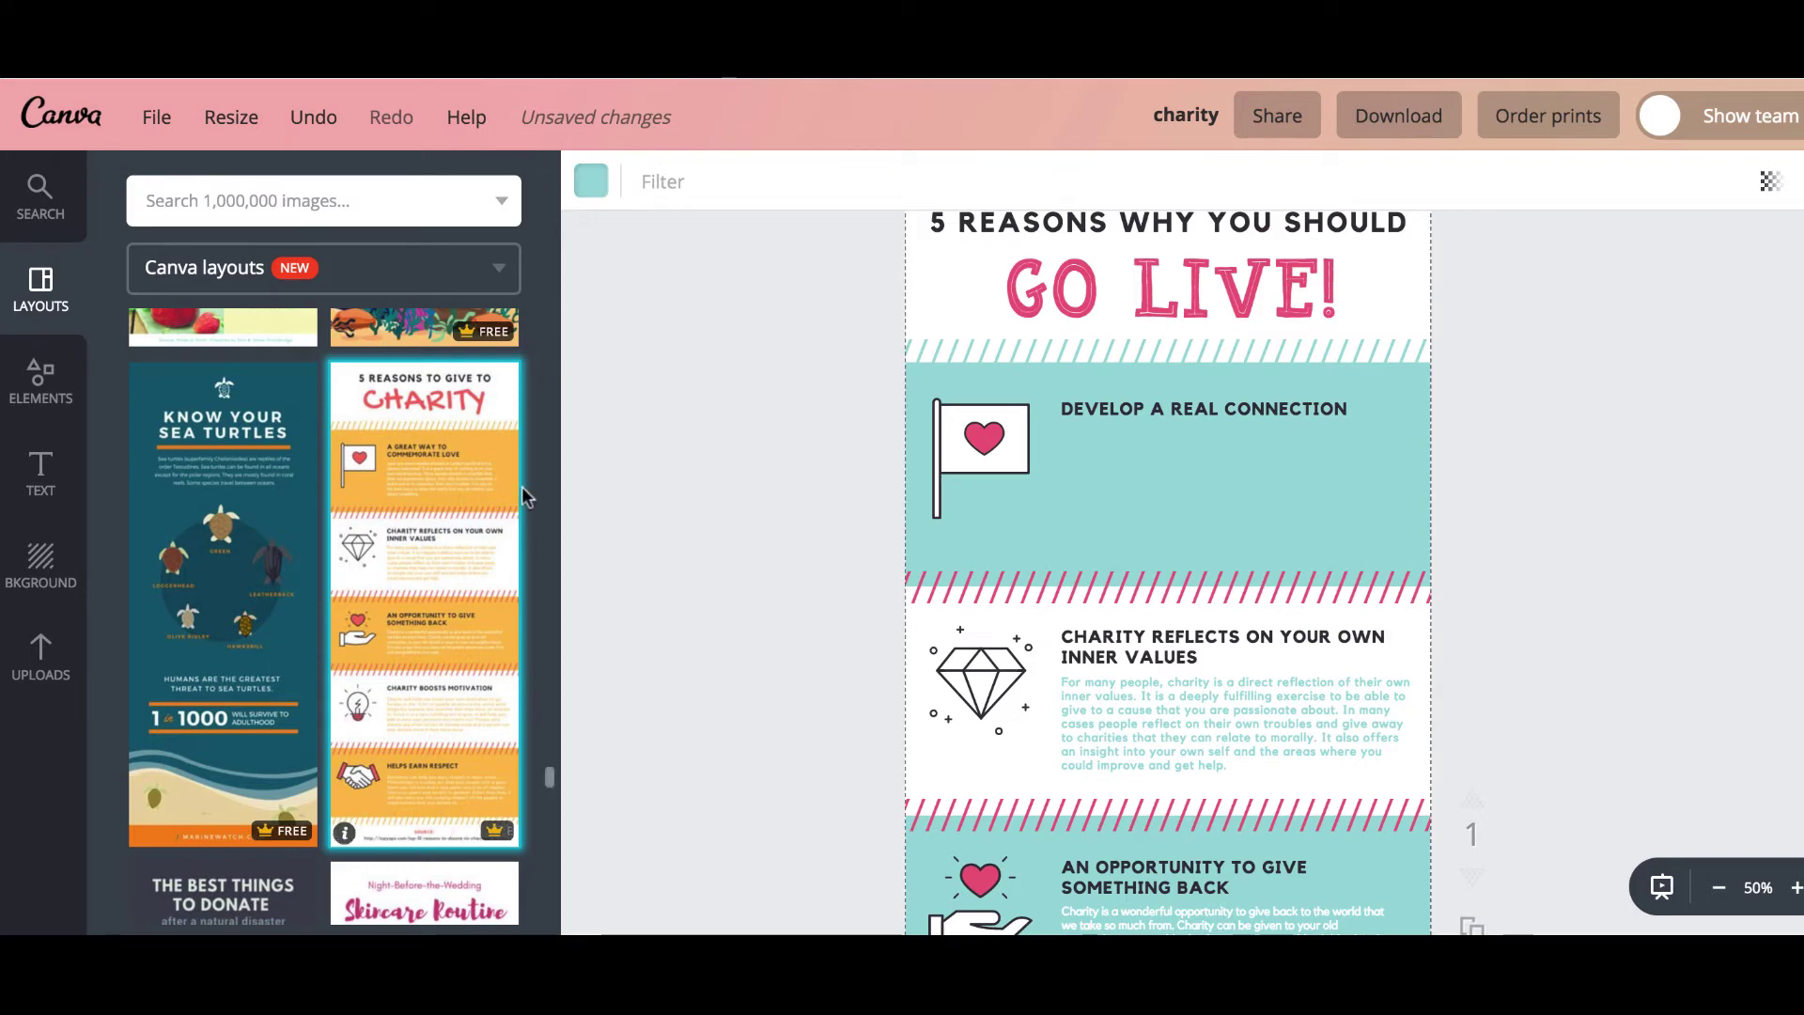
# Drag the yellow person outline icon from Elements > Icons onto the page and resize it under the heading
pyautogui.click(38, 672)
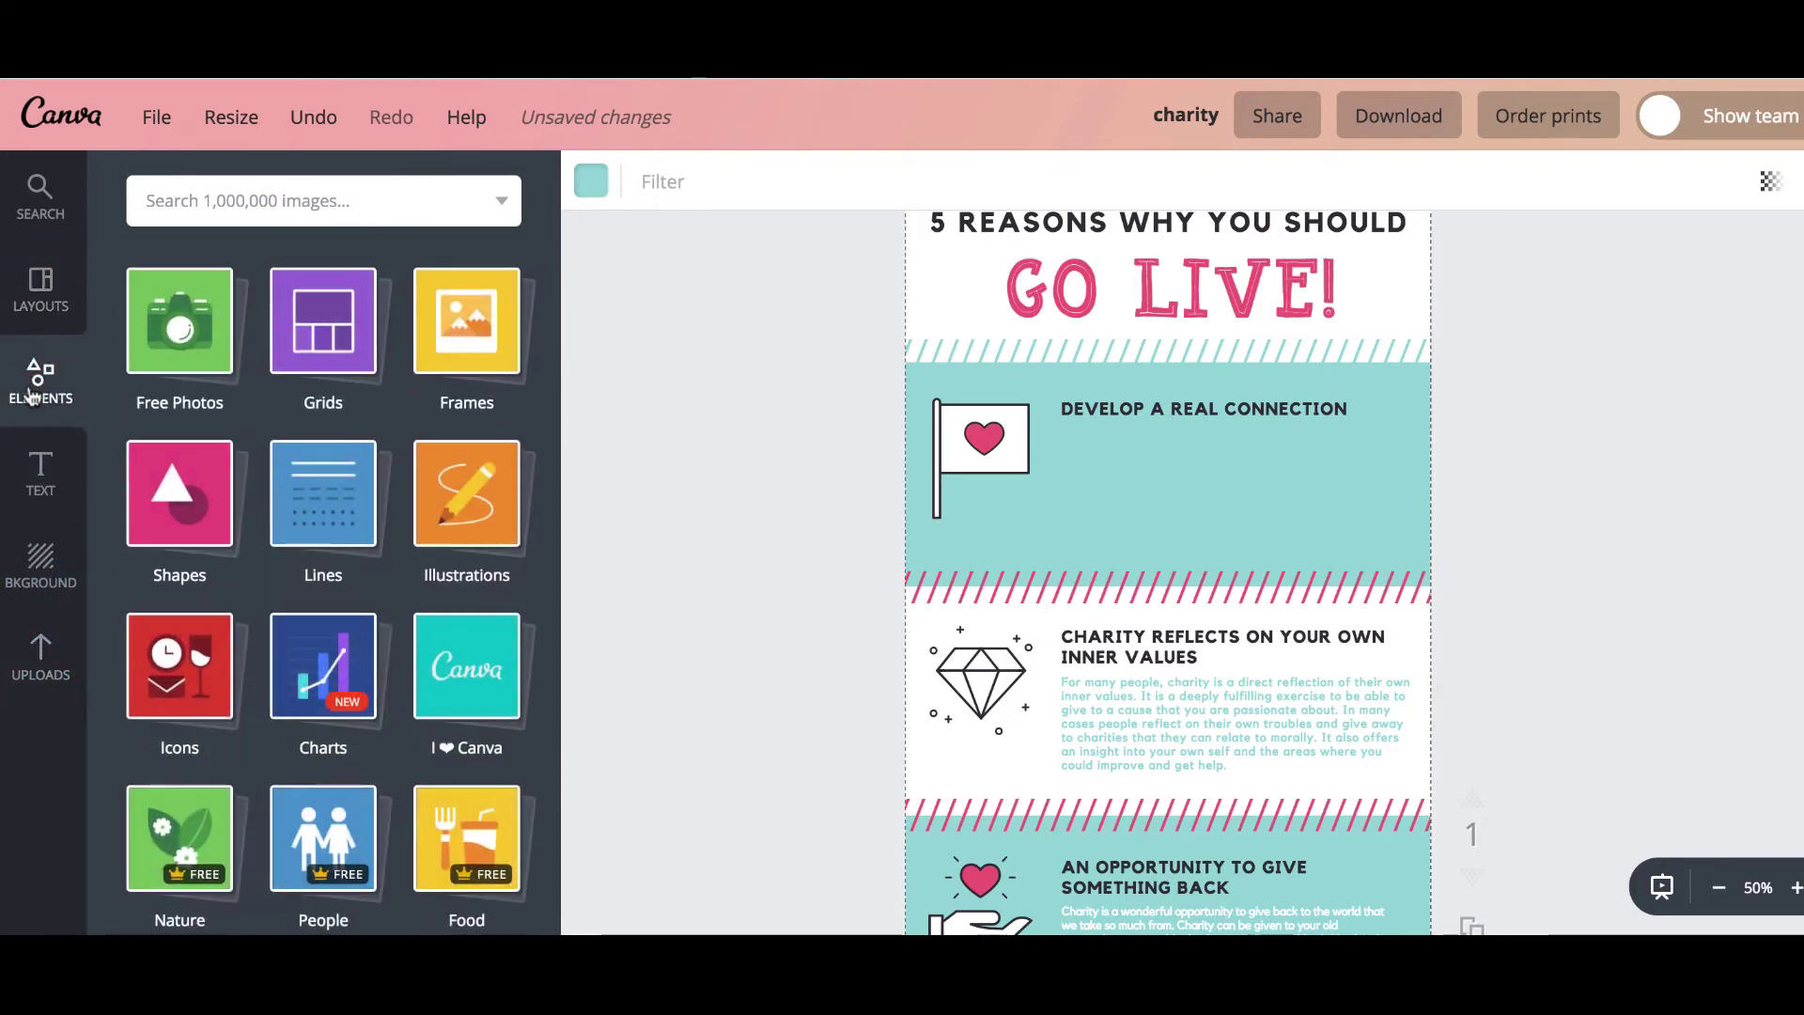
pyautogui.click(197, 663)
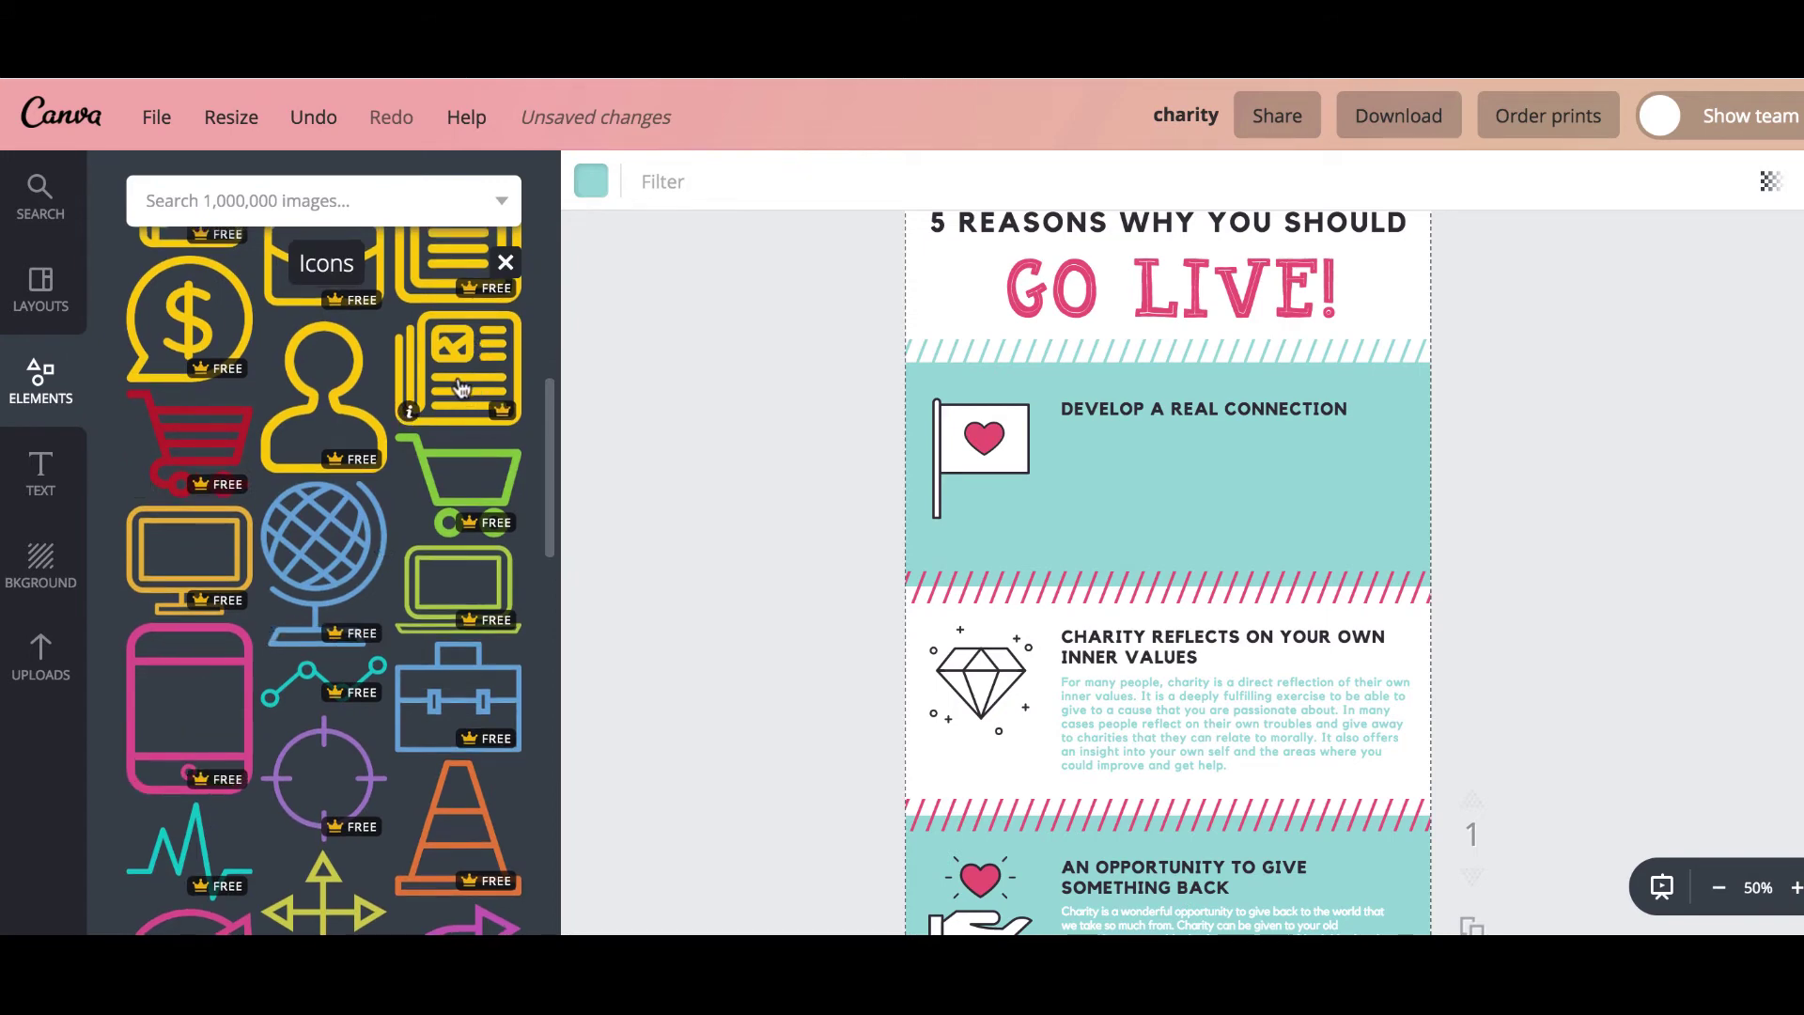
pyautogui.scroll(-1, 455, 387)
pyautogui.scroll(2, 461, 385)
pyautogui.scroll(-2, 469, 381)
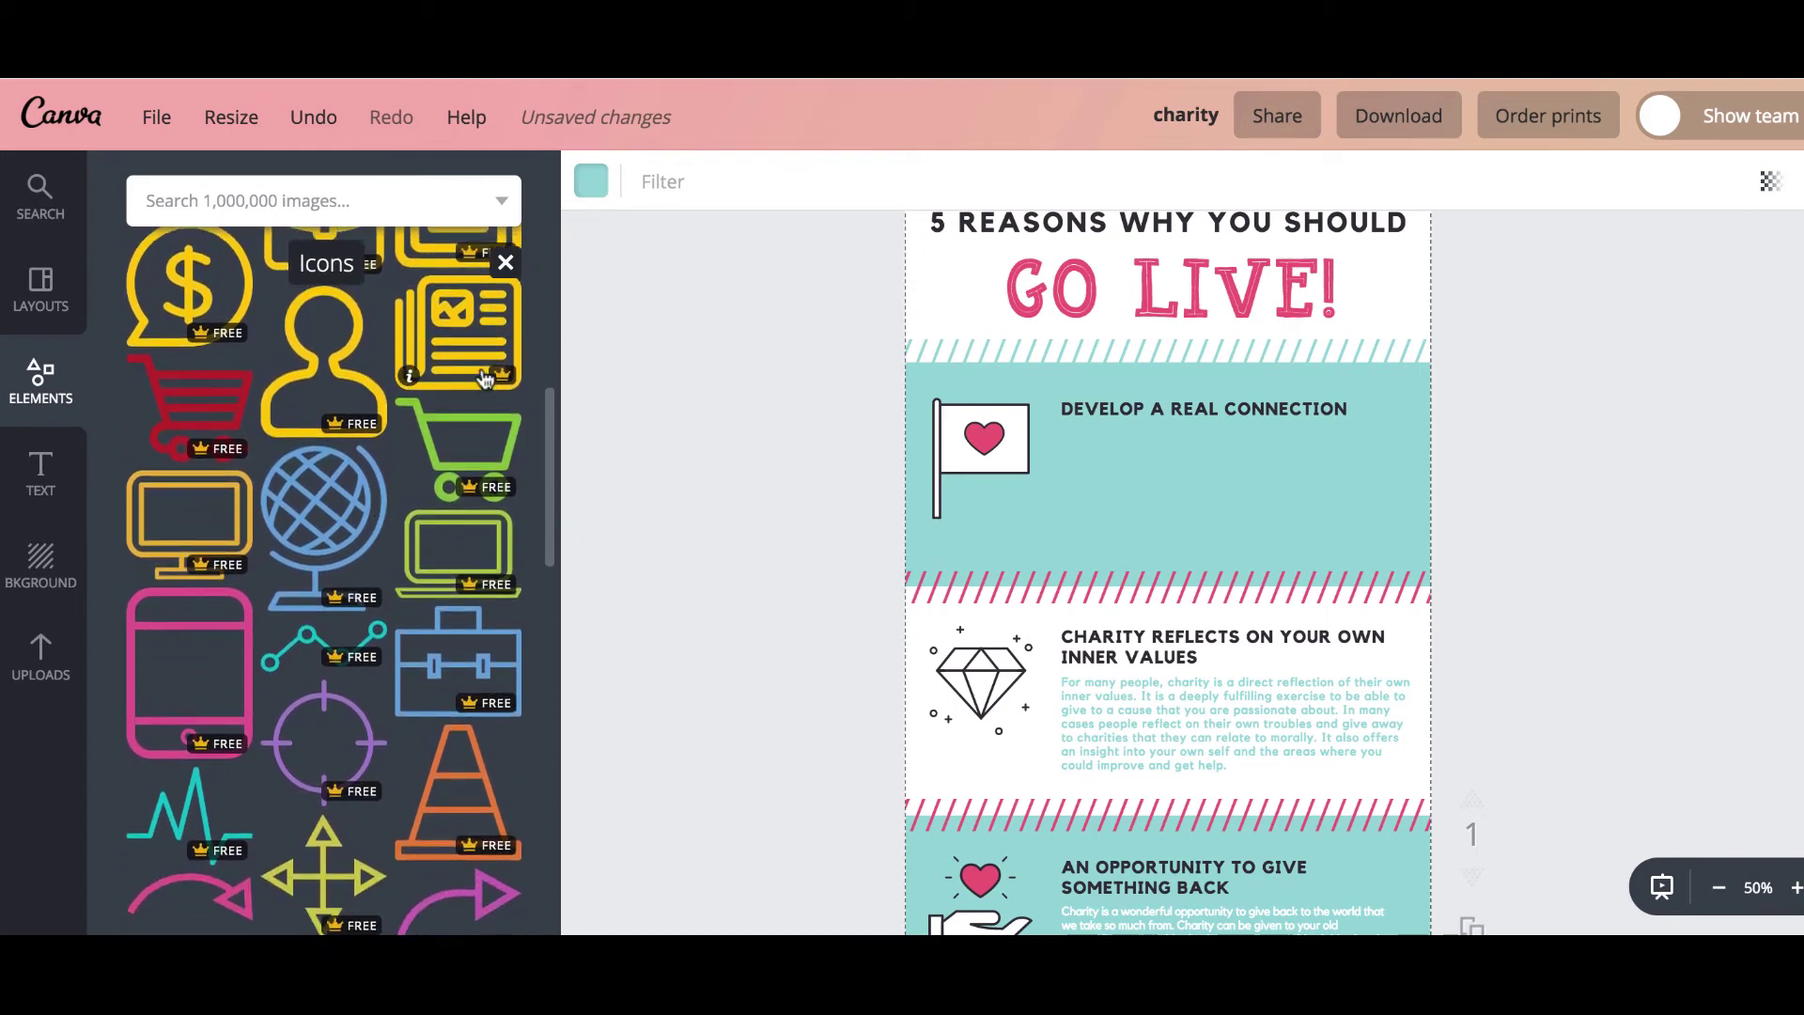
pyautogui.moveTo(327, 361); pyautogui.dragTo(1203, 335)
pyautogui.scroll(1, 1315, 314)
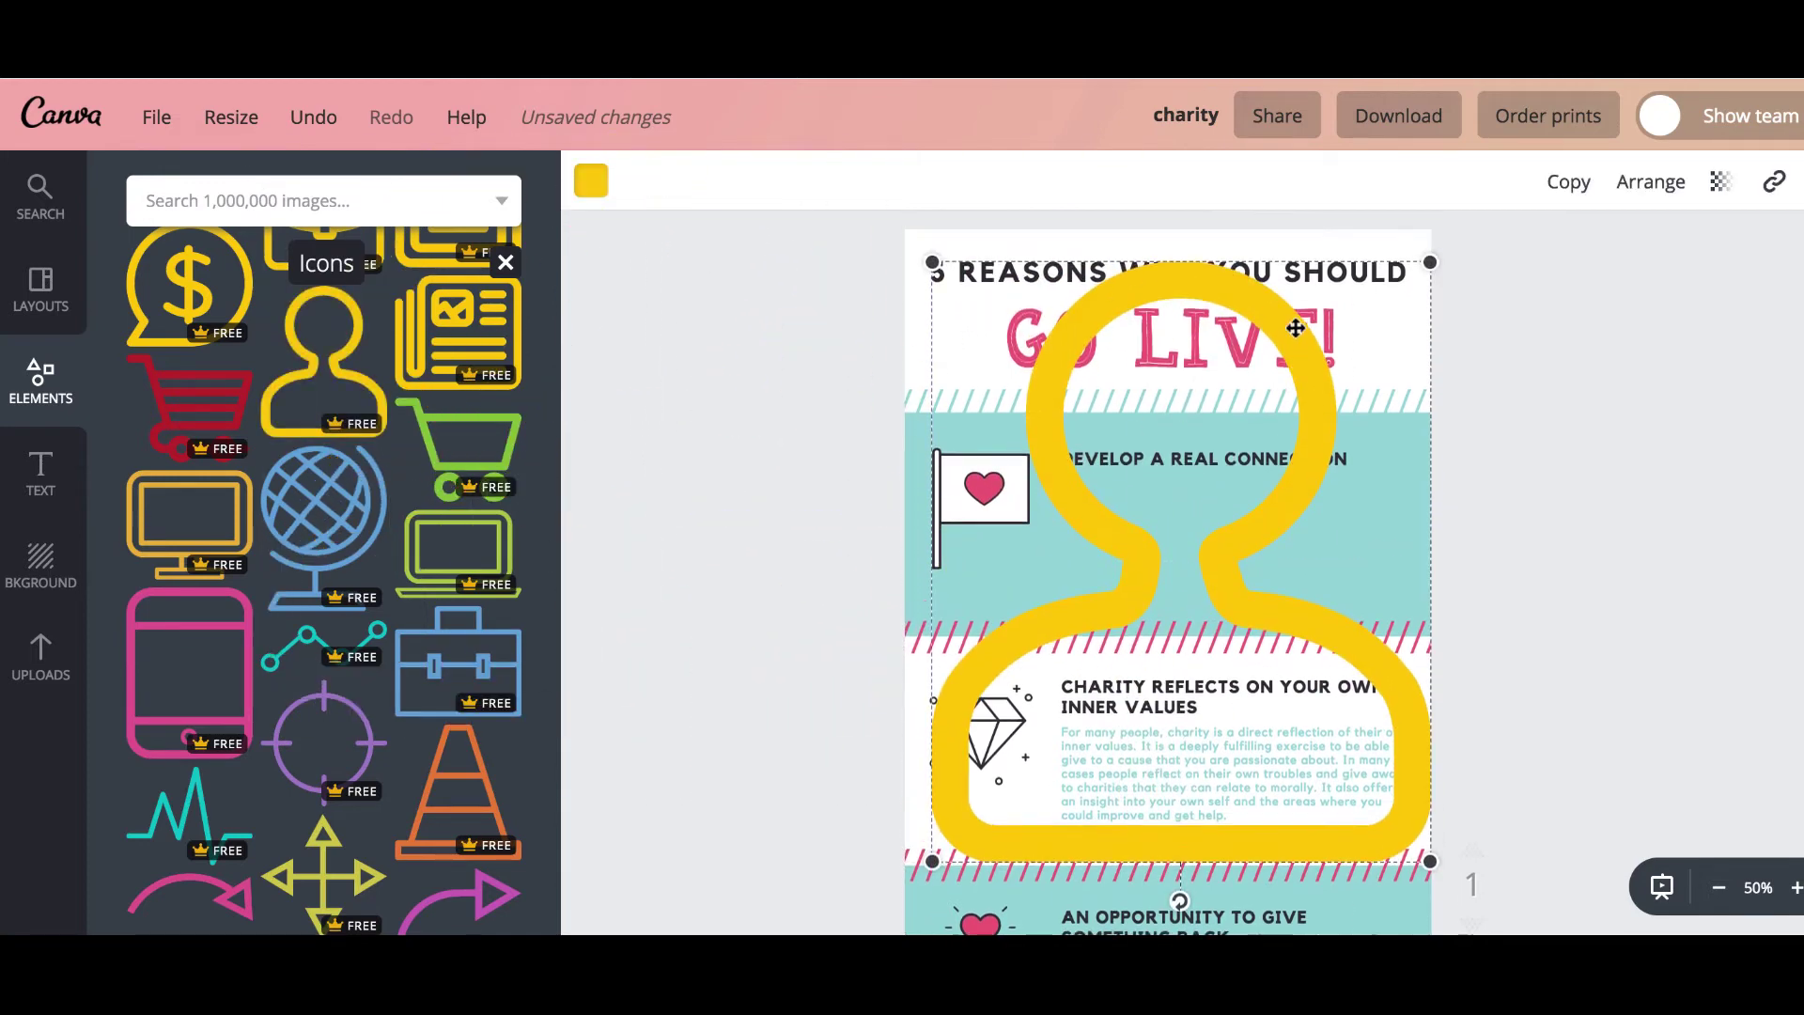
pyautogui.moveTo(1429, 263); pyautogui.dragTo(1108, 539)
# Colour the person icon brand pink, duplicate it, and set the two figures side by side
pyautogui.click(591, 181)
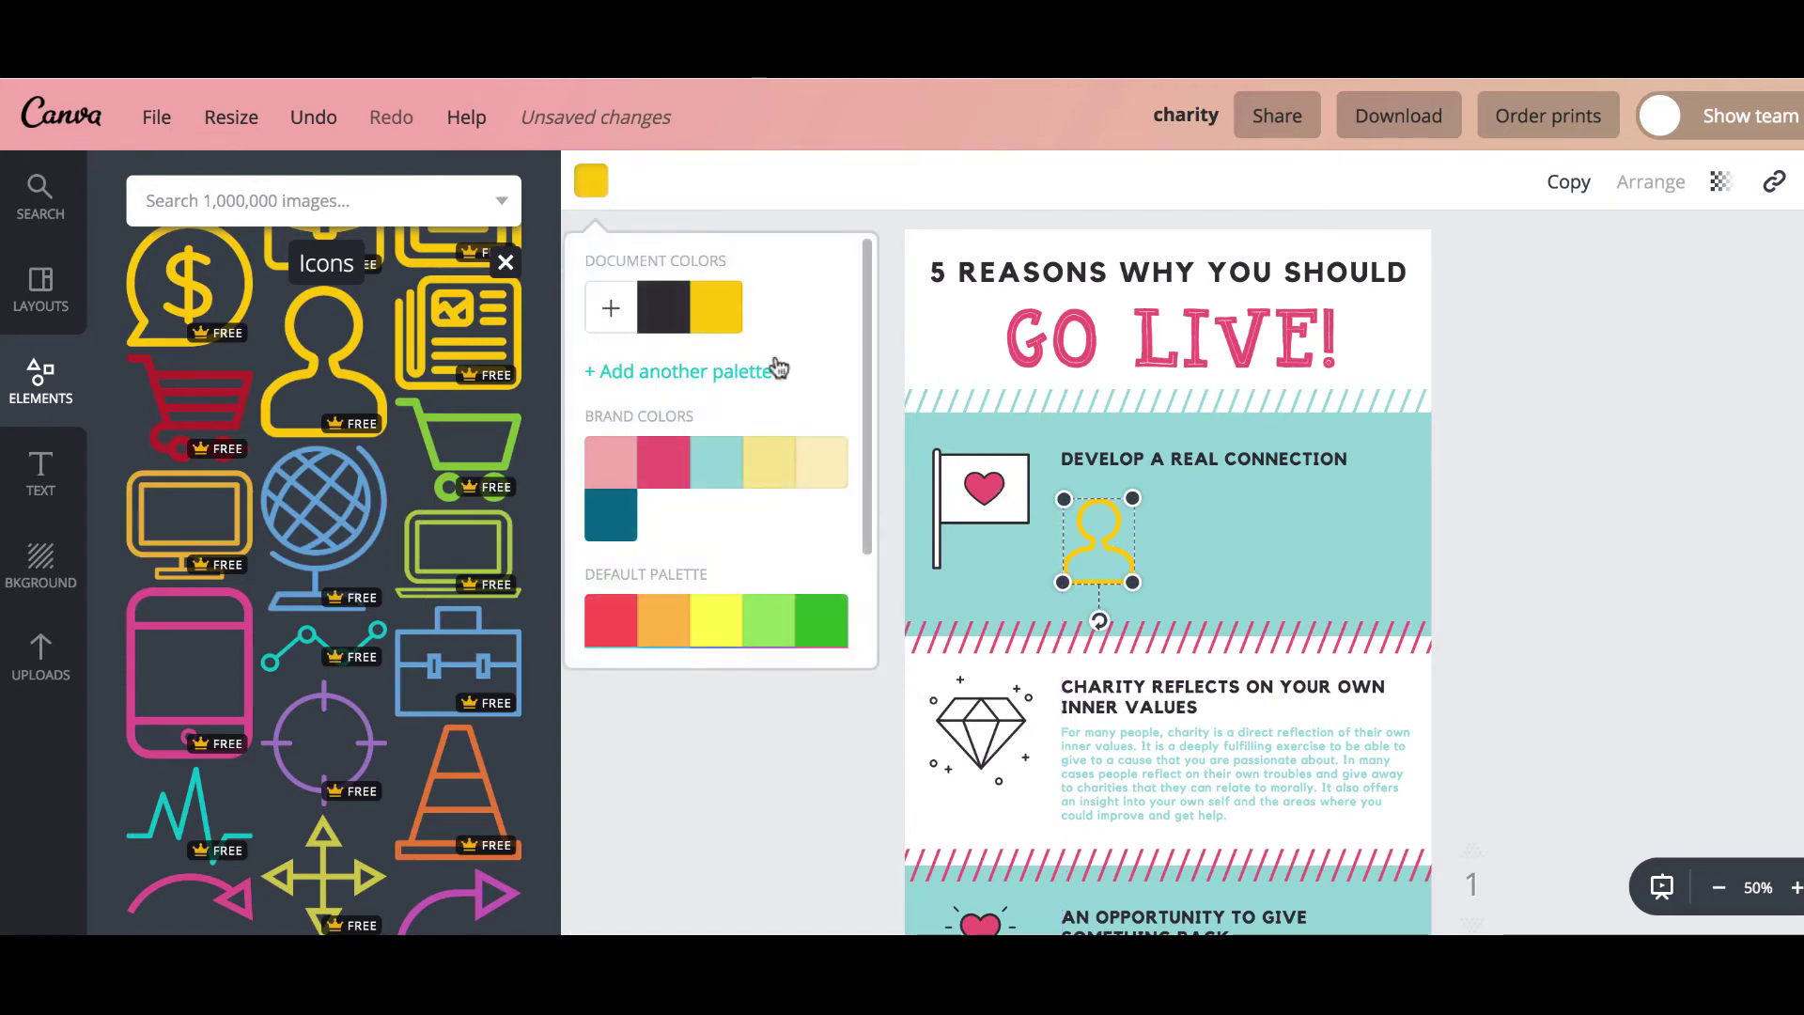
pyautogui.click(663, 472)
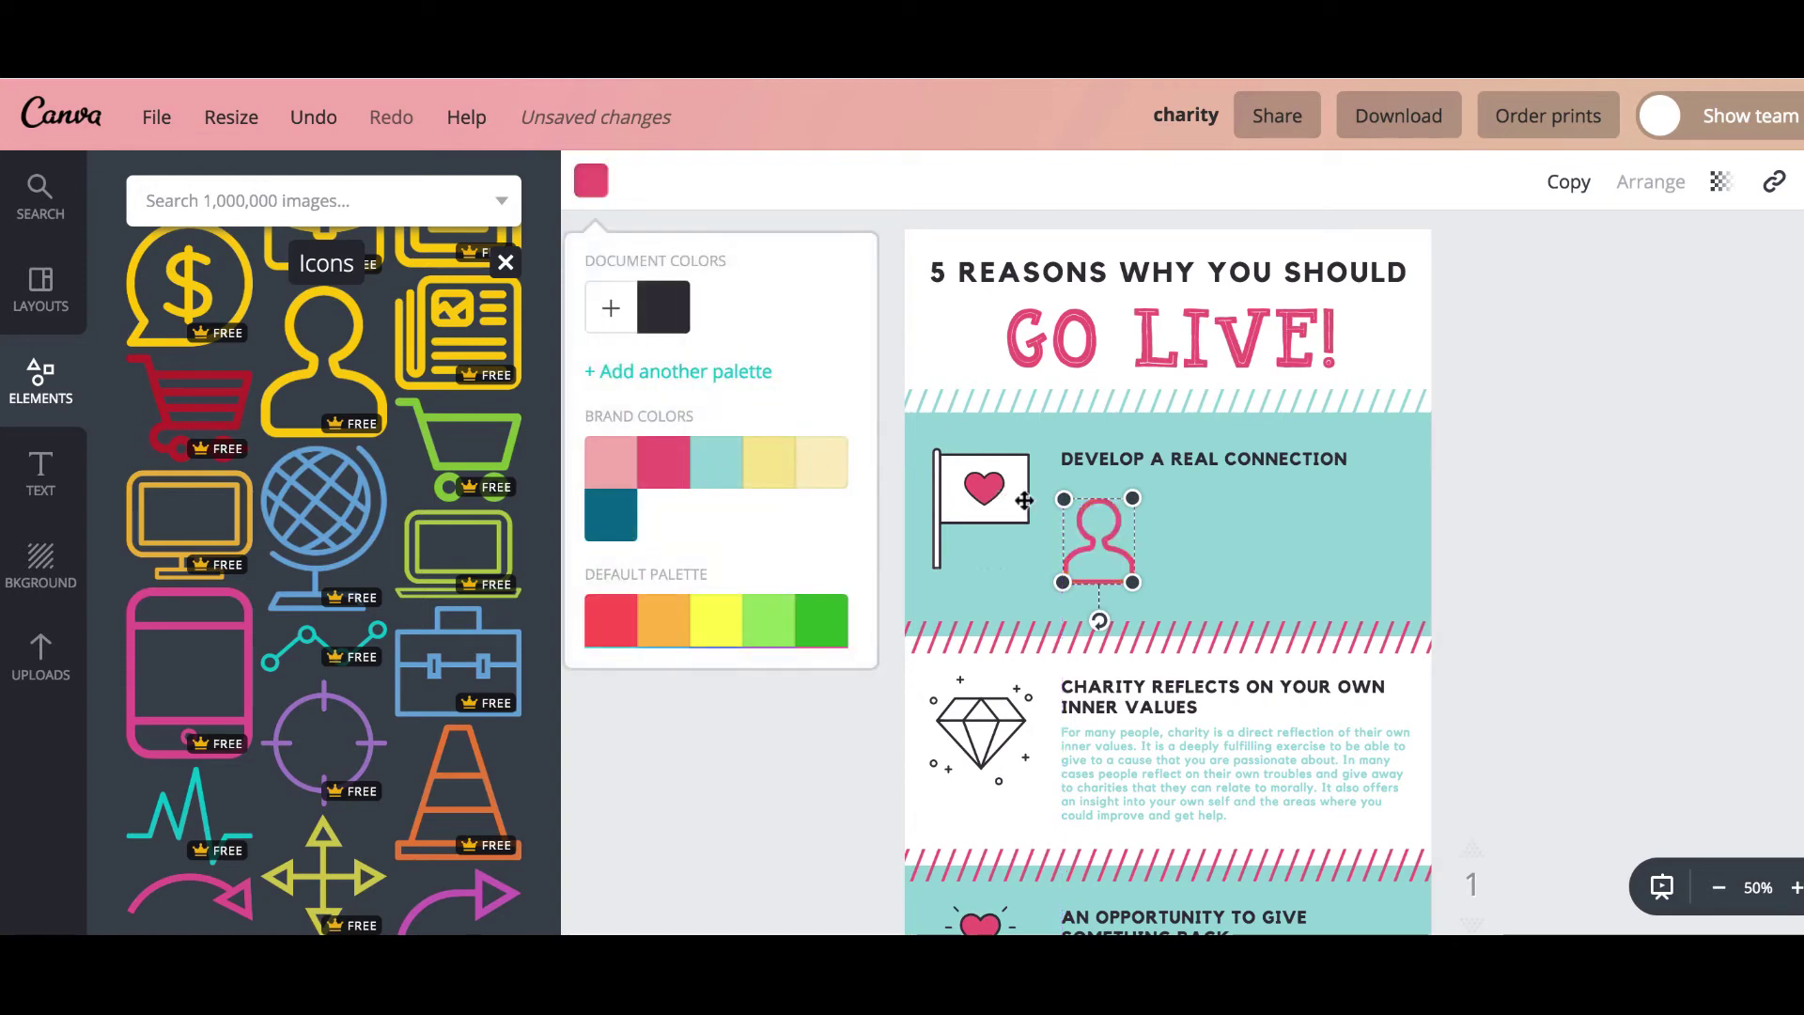
pyautogui.click(1583, 189)
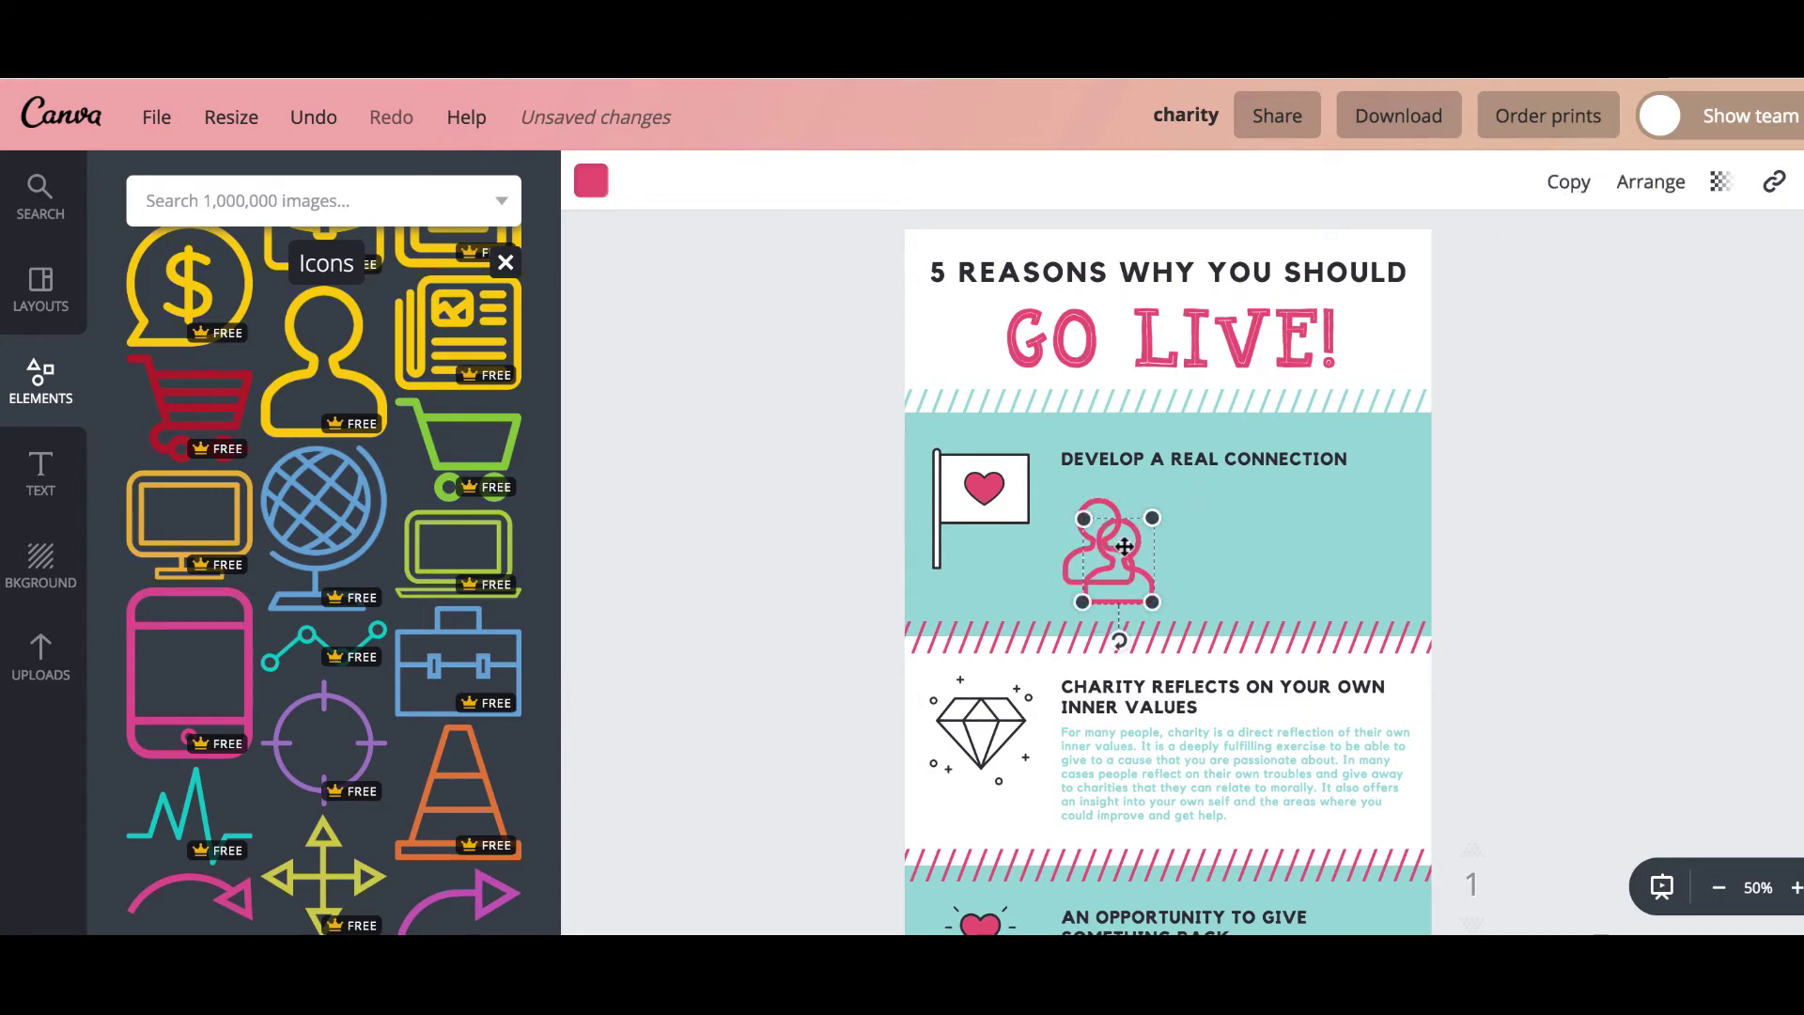
pyautogui.moveTo(1140, 544); pyautogui.dragTo(1309, 525)
pyautogui.moveTo(1109, 542); pyautogui.dragTo(1138, 539)
pyautogui.click(632, 273)
# Add the circular-arrows icon, shrink it over the person icons and colour it dark teal
pyautogui.scroll(-4, 323, 622)
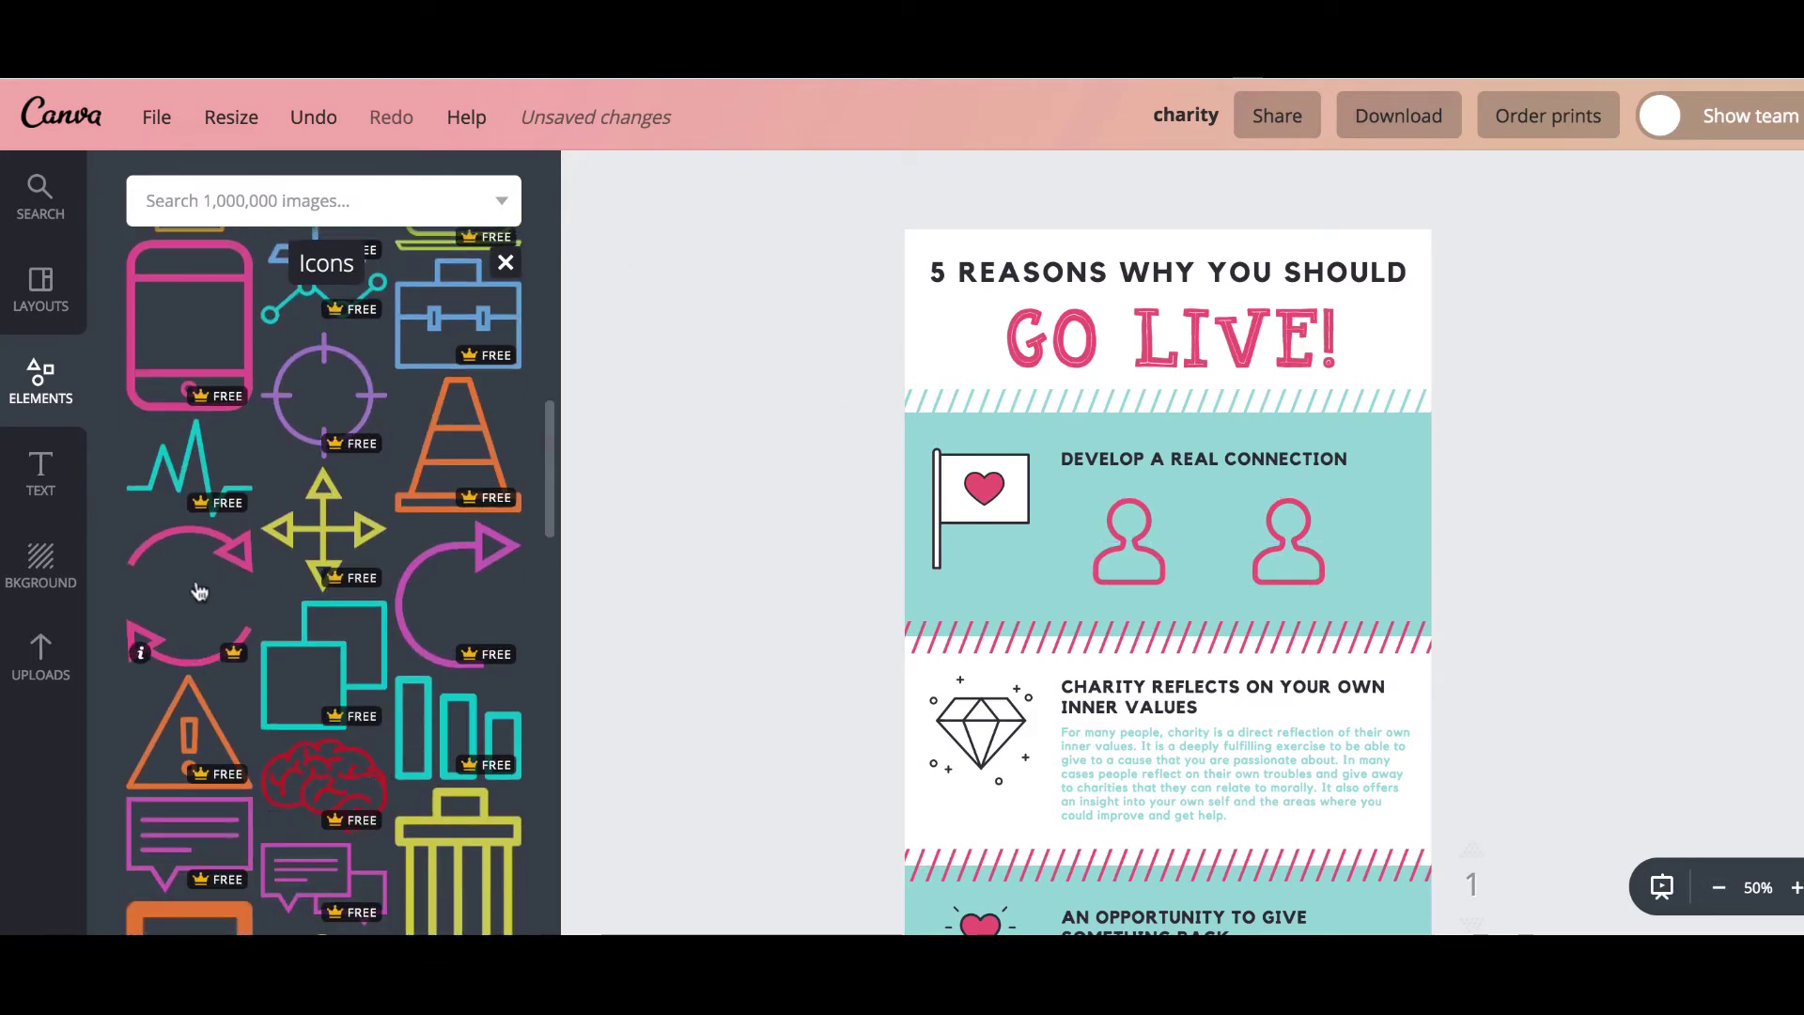
pyautogui.moveTo(221, 588); pyautogui.dragTo(770, 509)
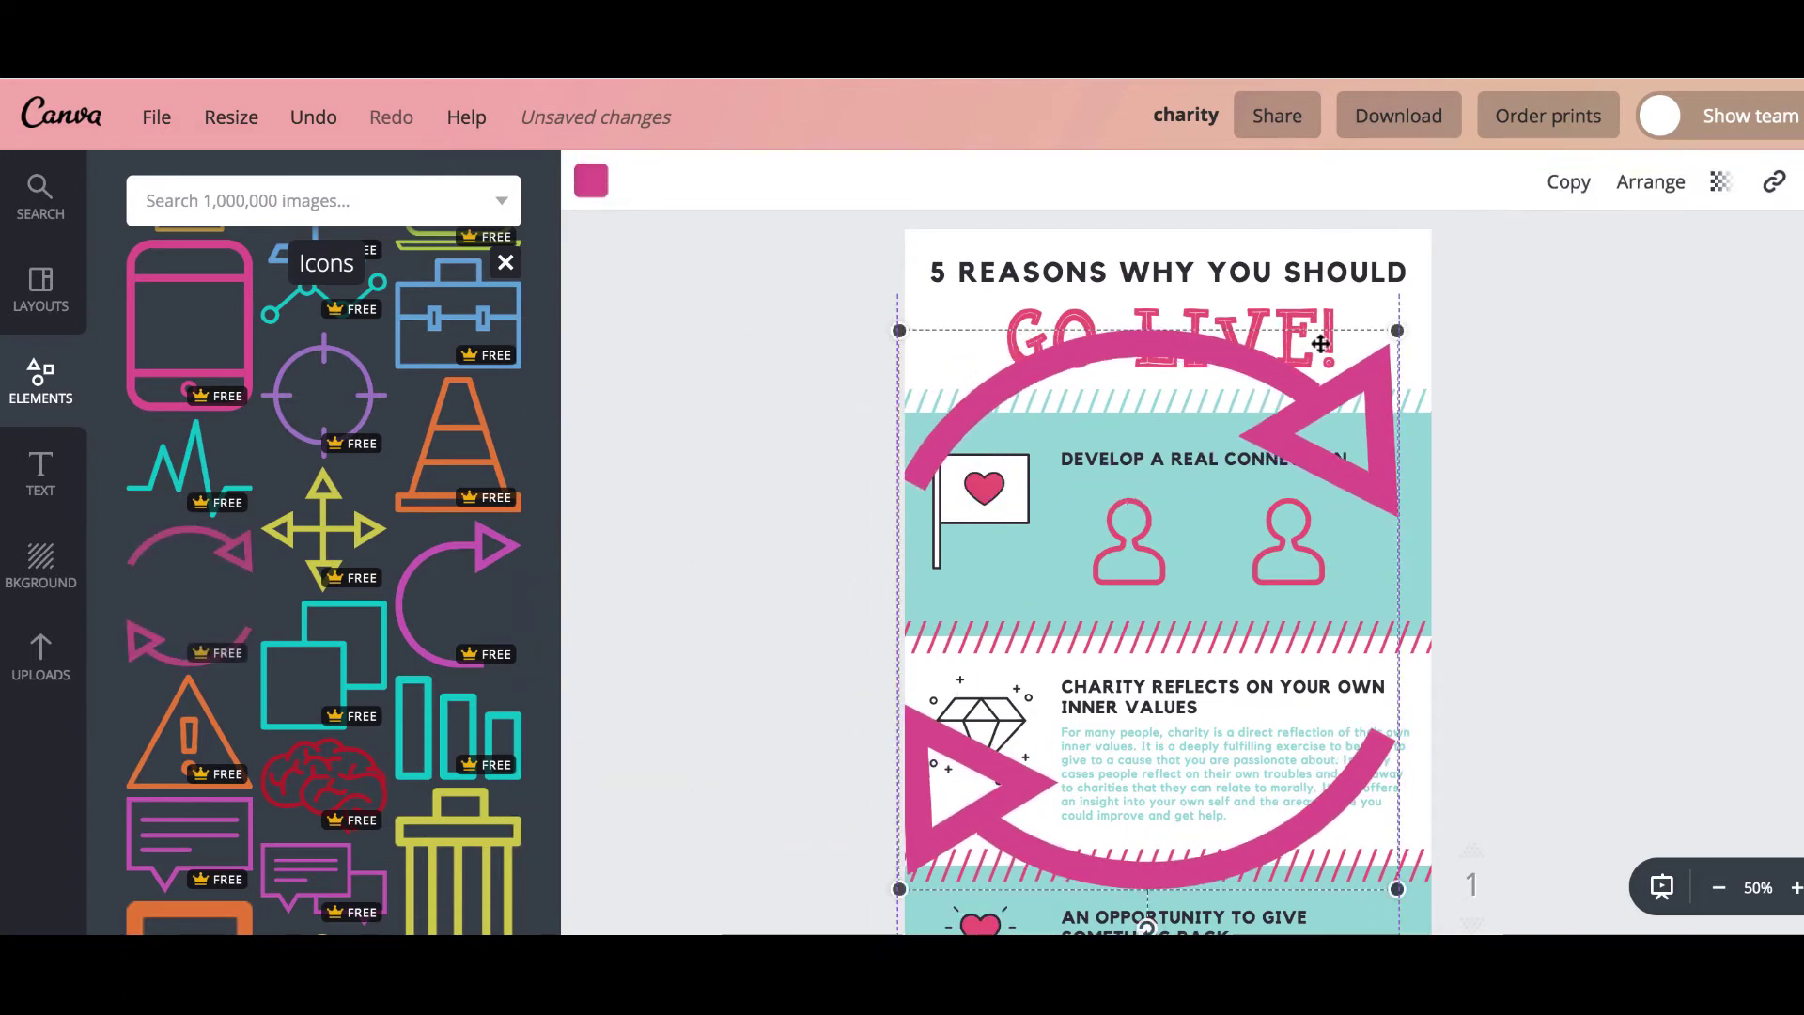
pyautogui.moveTo(1378, 324); pyautogui.dragTo(1038, 732)
pyautogui.moveTo(951, 819); pyautogui.dragTo(1192, 542)
pyautogui.click(591, 180)
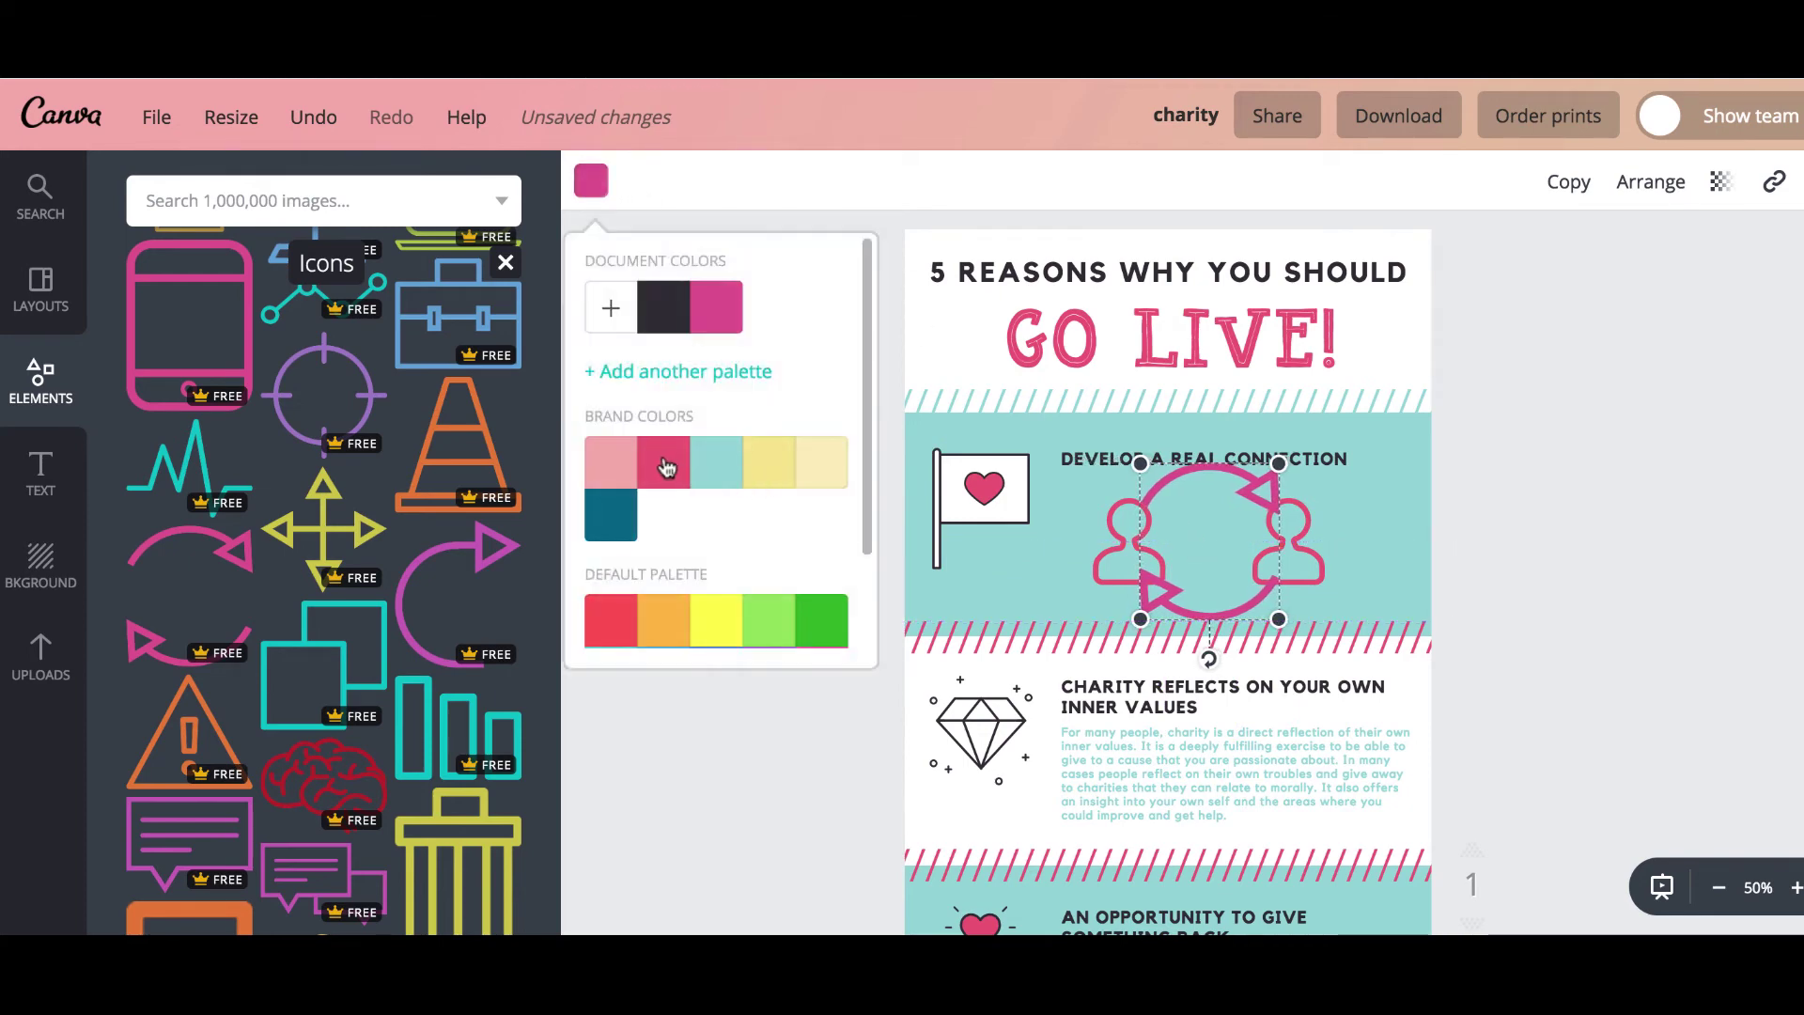
pyautogui.click(620, 526)
pyautogui.click(1529, 507)
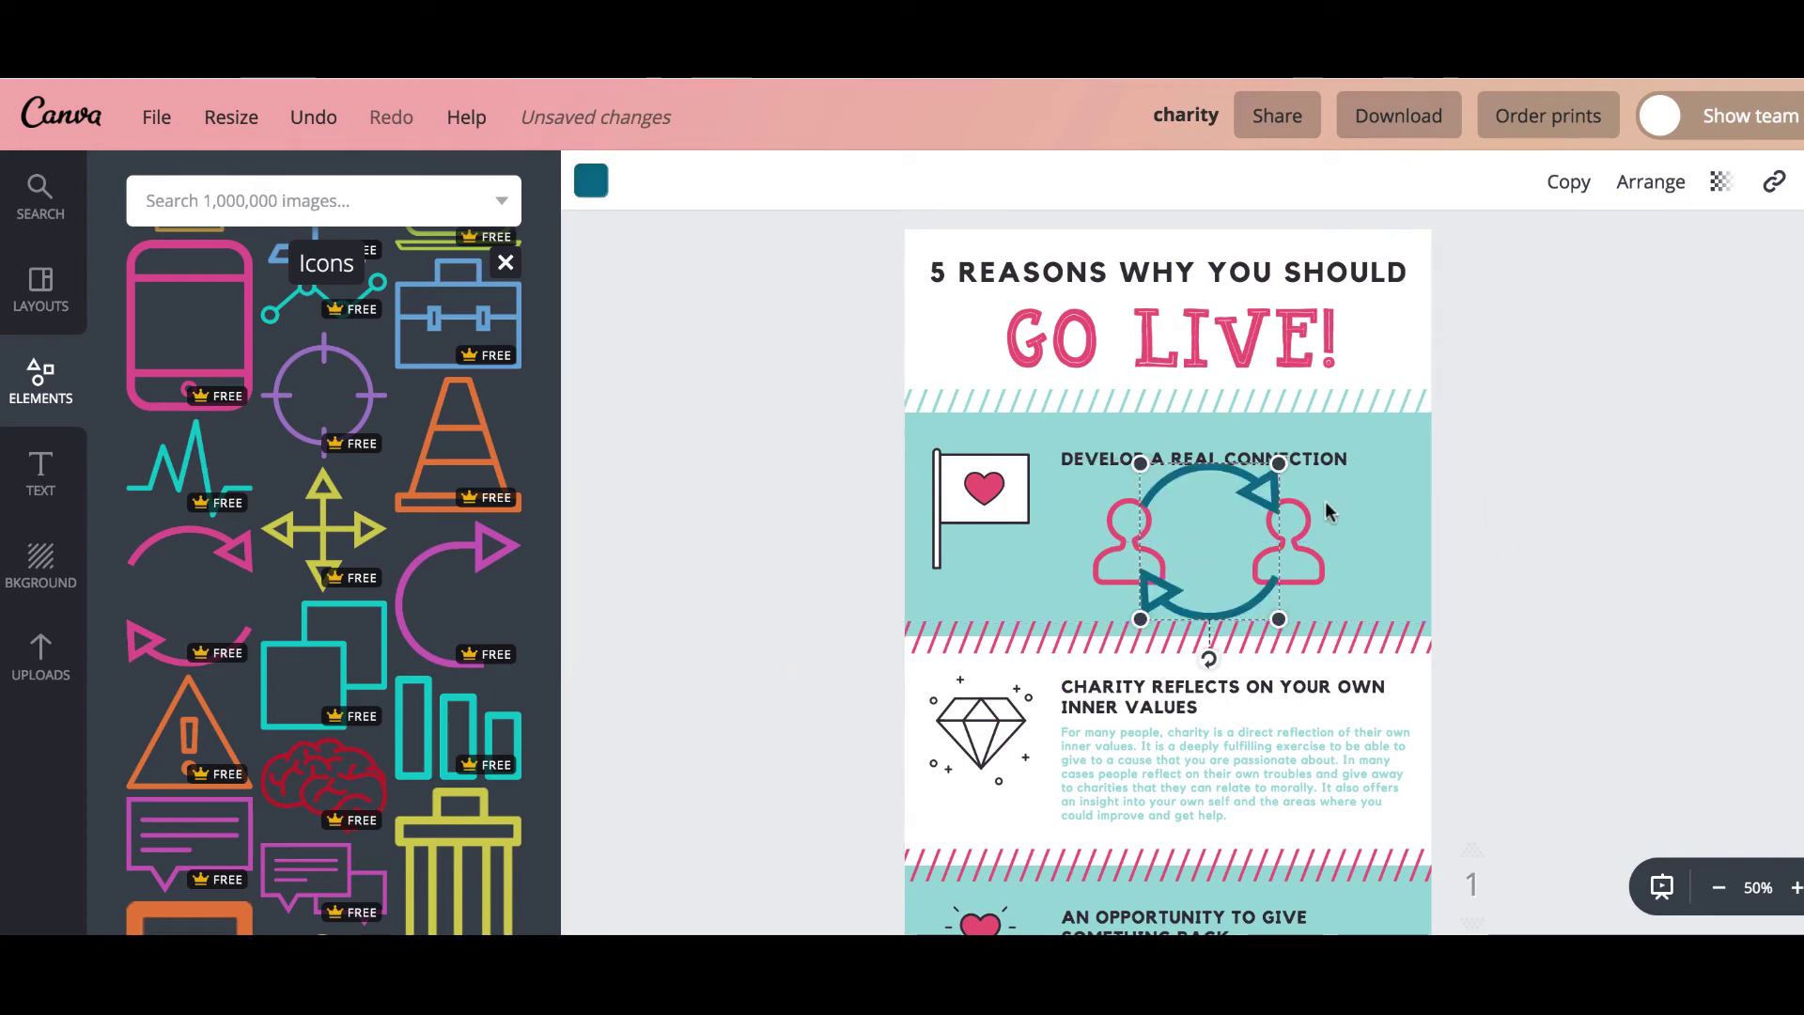
# Shrink a person icon, duplicate it, and place the small pink figures on either side of the arrows
pyautogui.click(1305, 528)
pyautogui.moveTo(1325, 496); pyautogui.dragTo(1297, 528)
pyautogui.hotkey('ctrl', 'z')
pyautogui.click(1127, 545)
pyautogui.moveTo(1165, 500); pyautogui.dragTo(1292, 532)
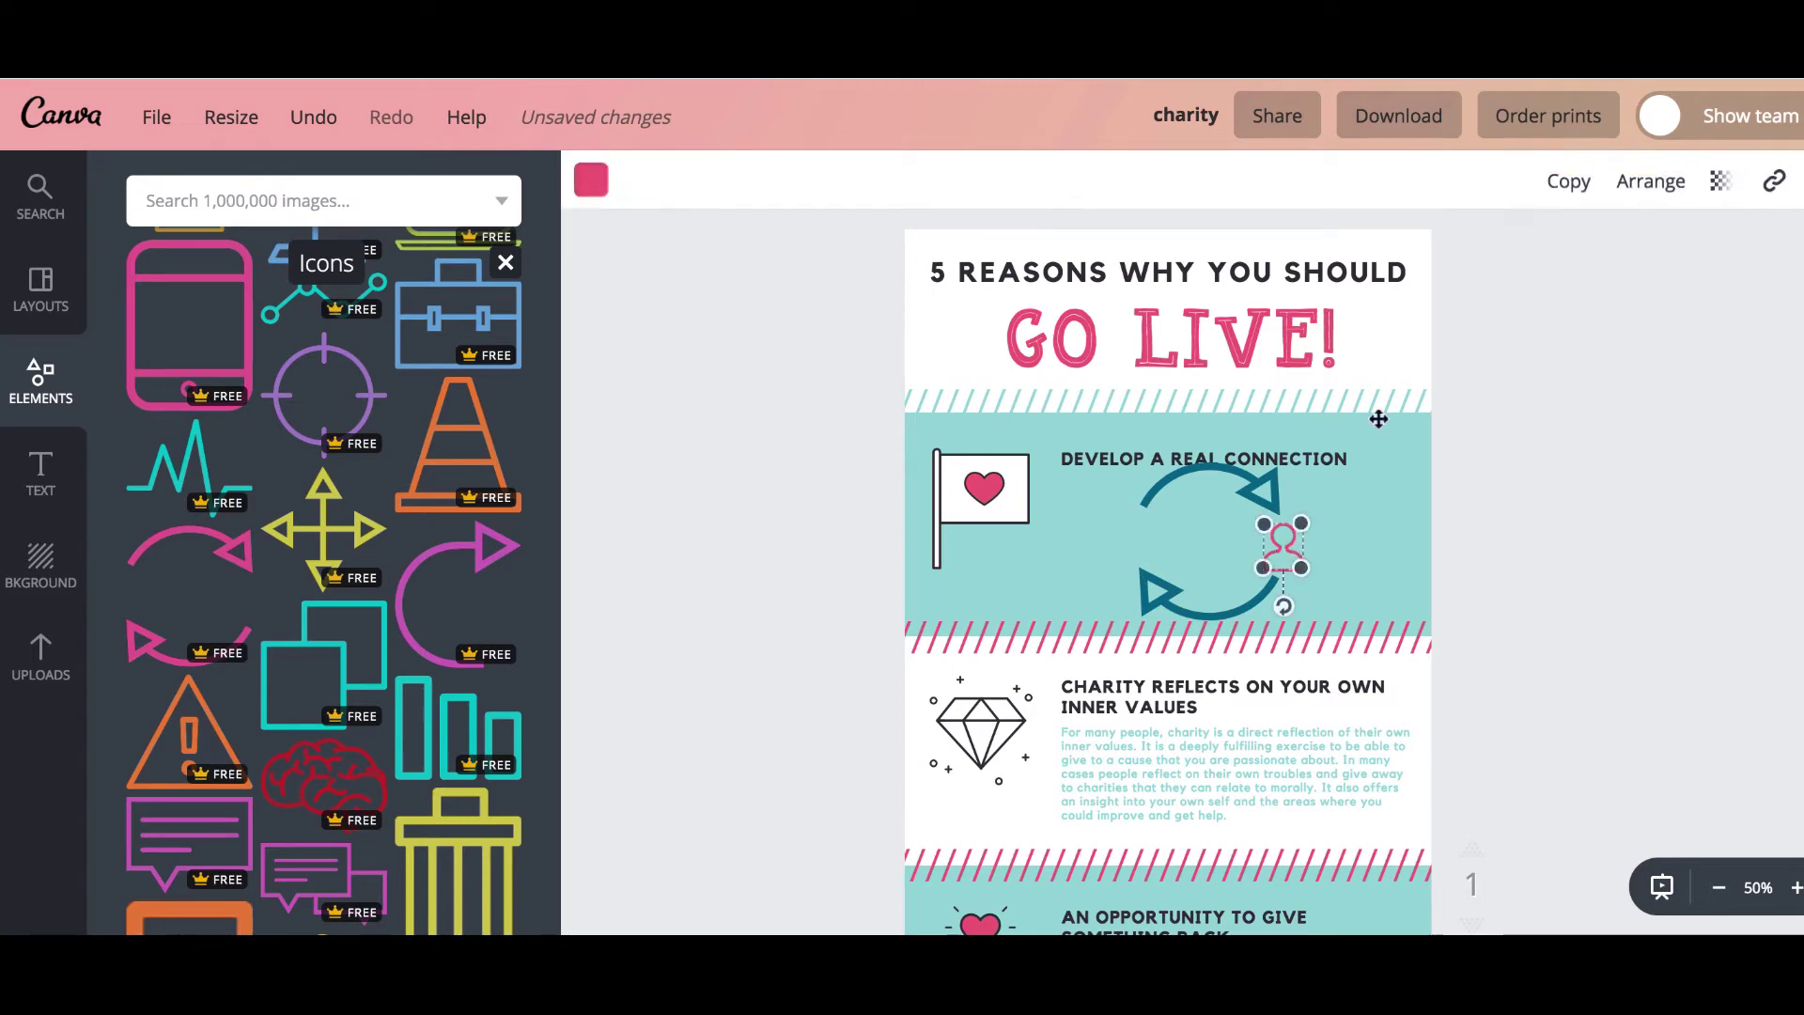
pyautogui.click(1584, 193)
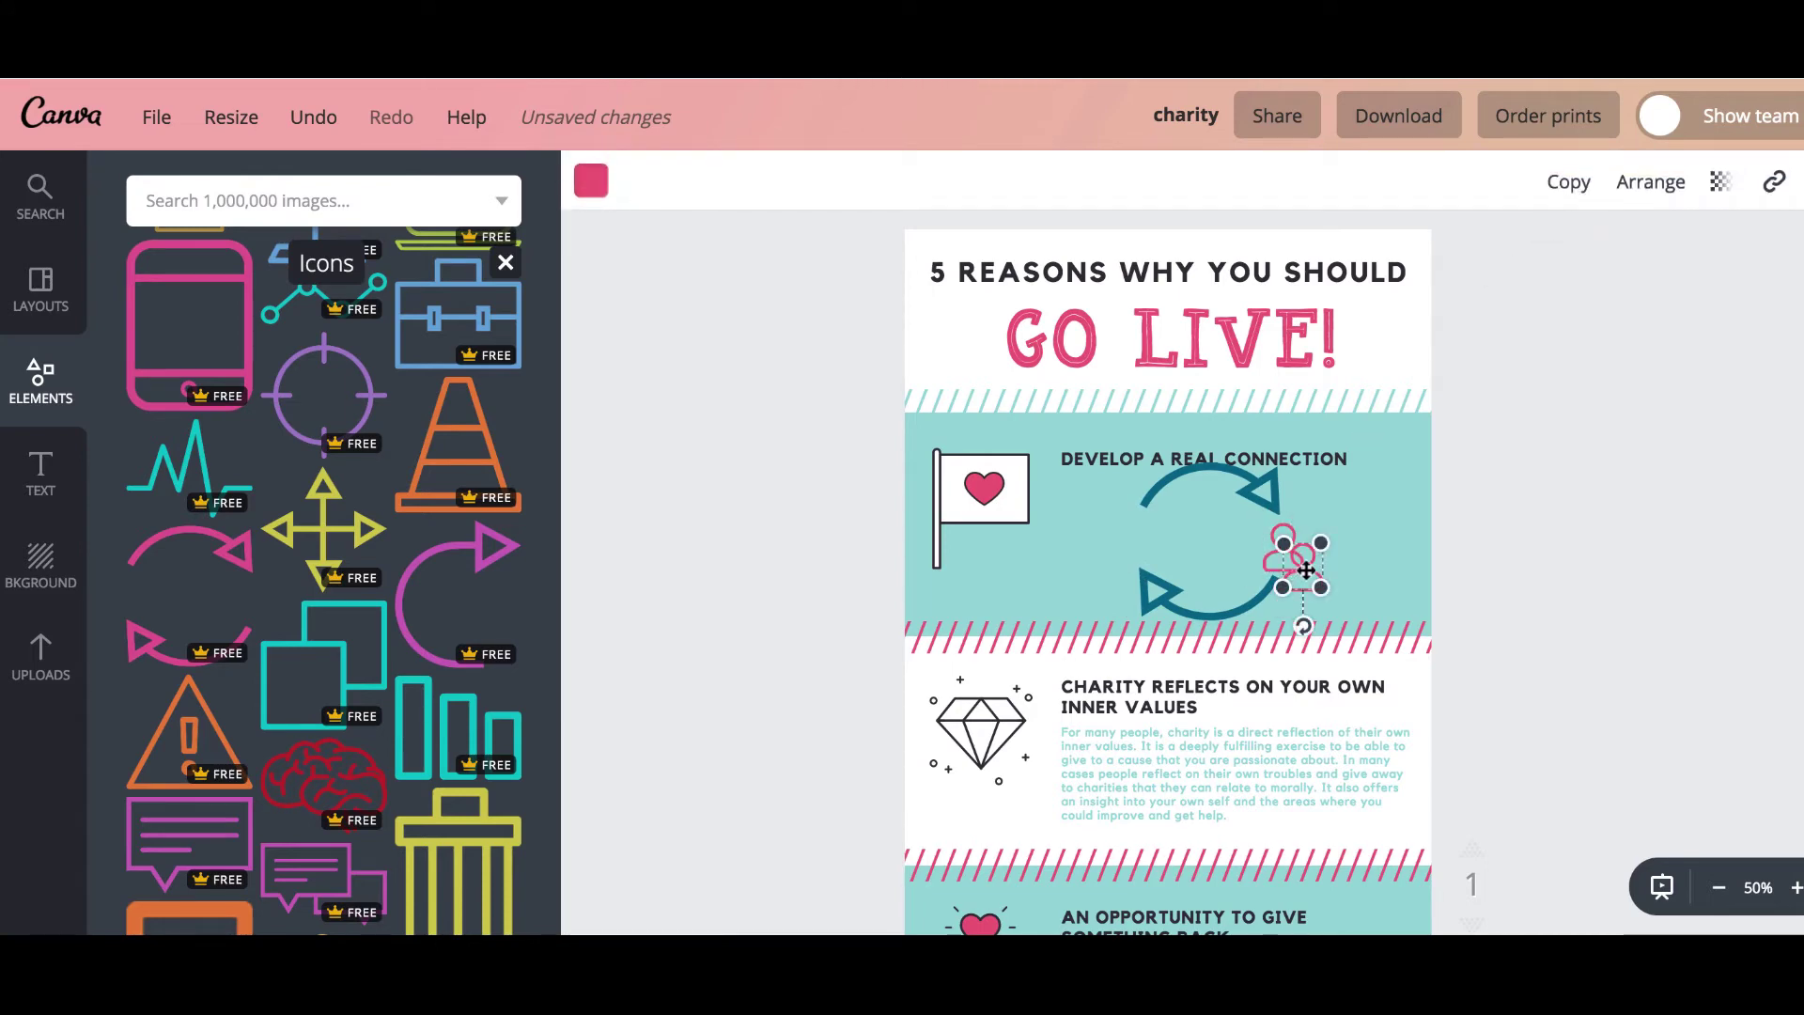
pyautogui.moveTo(1306, 571); pyautogui.dragTo(1146, 547)
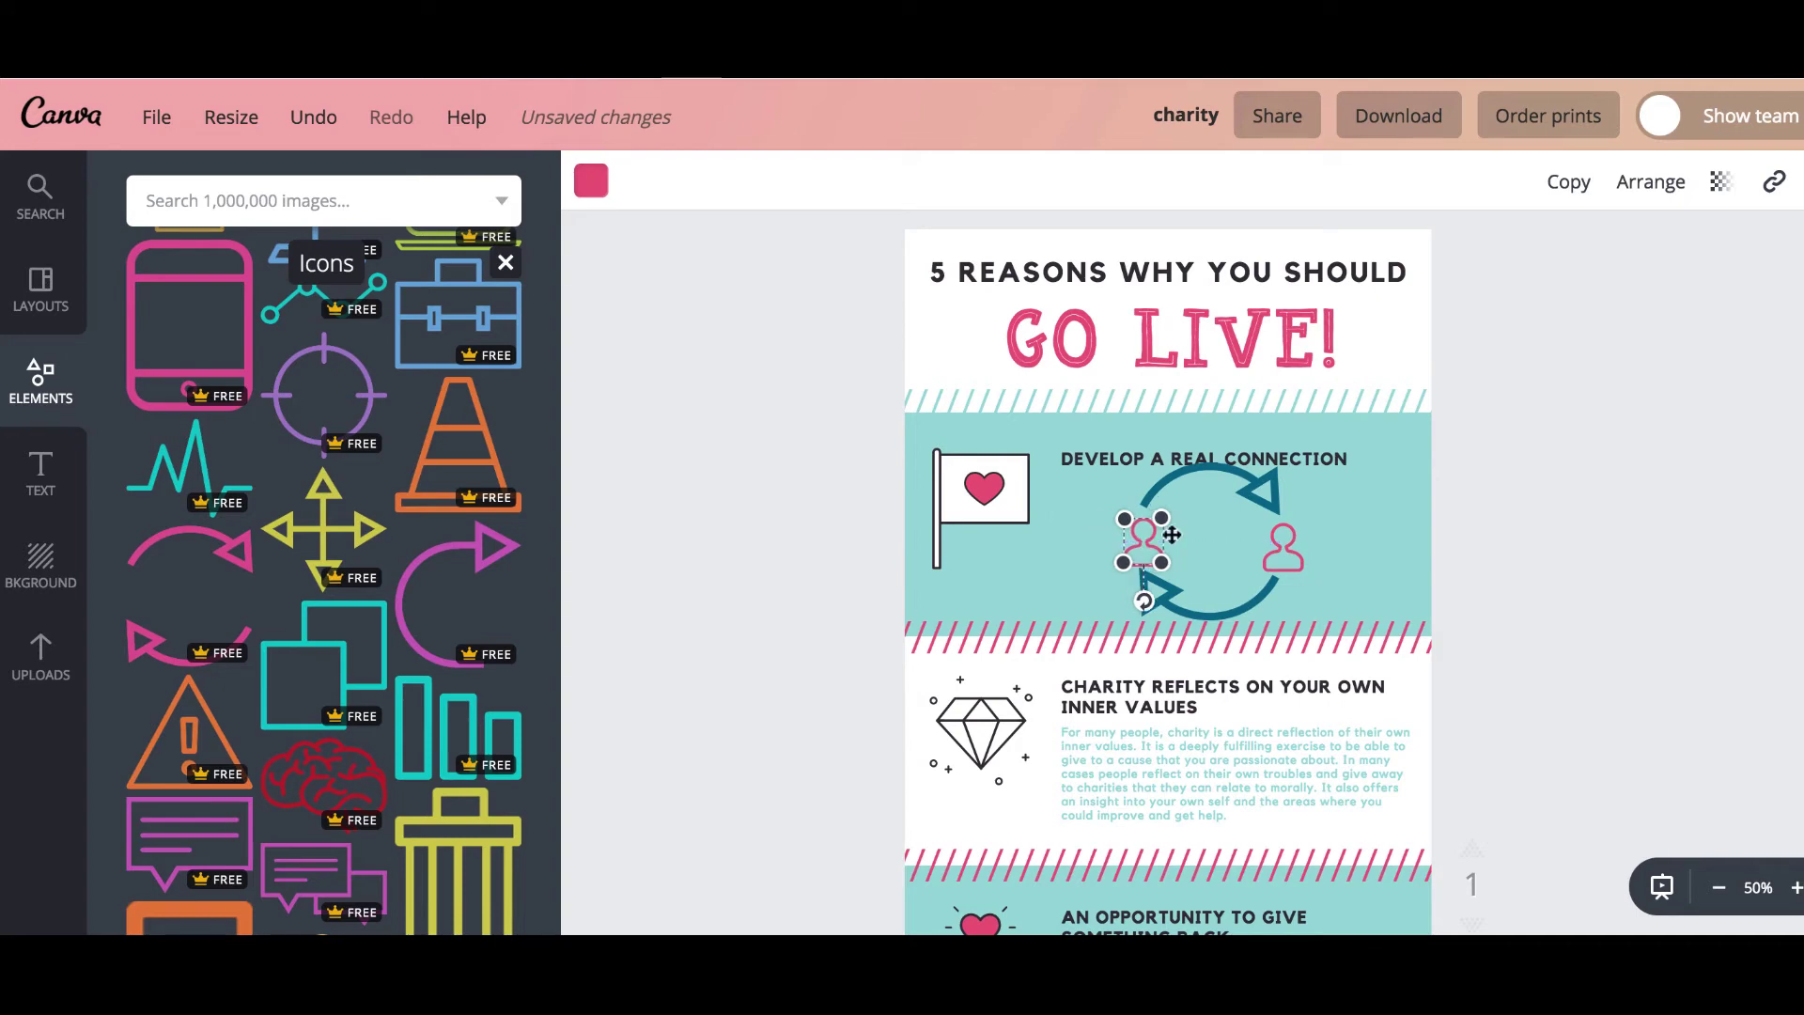
pyautogui.moveTo(1297, 551); pyautogui.dragTo(1282, 541)
# Shrink the circular arrows slightly and fine-tune both person icons' alignment inside them
pyautogui.click(1238, 489)
pyautogui.moveTo(1285, 463); pyautogui.dragTo(1272, 476)
pyautogui.moveTo(1282, 547); pyautogui.dragTo(1276, 547)
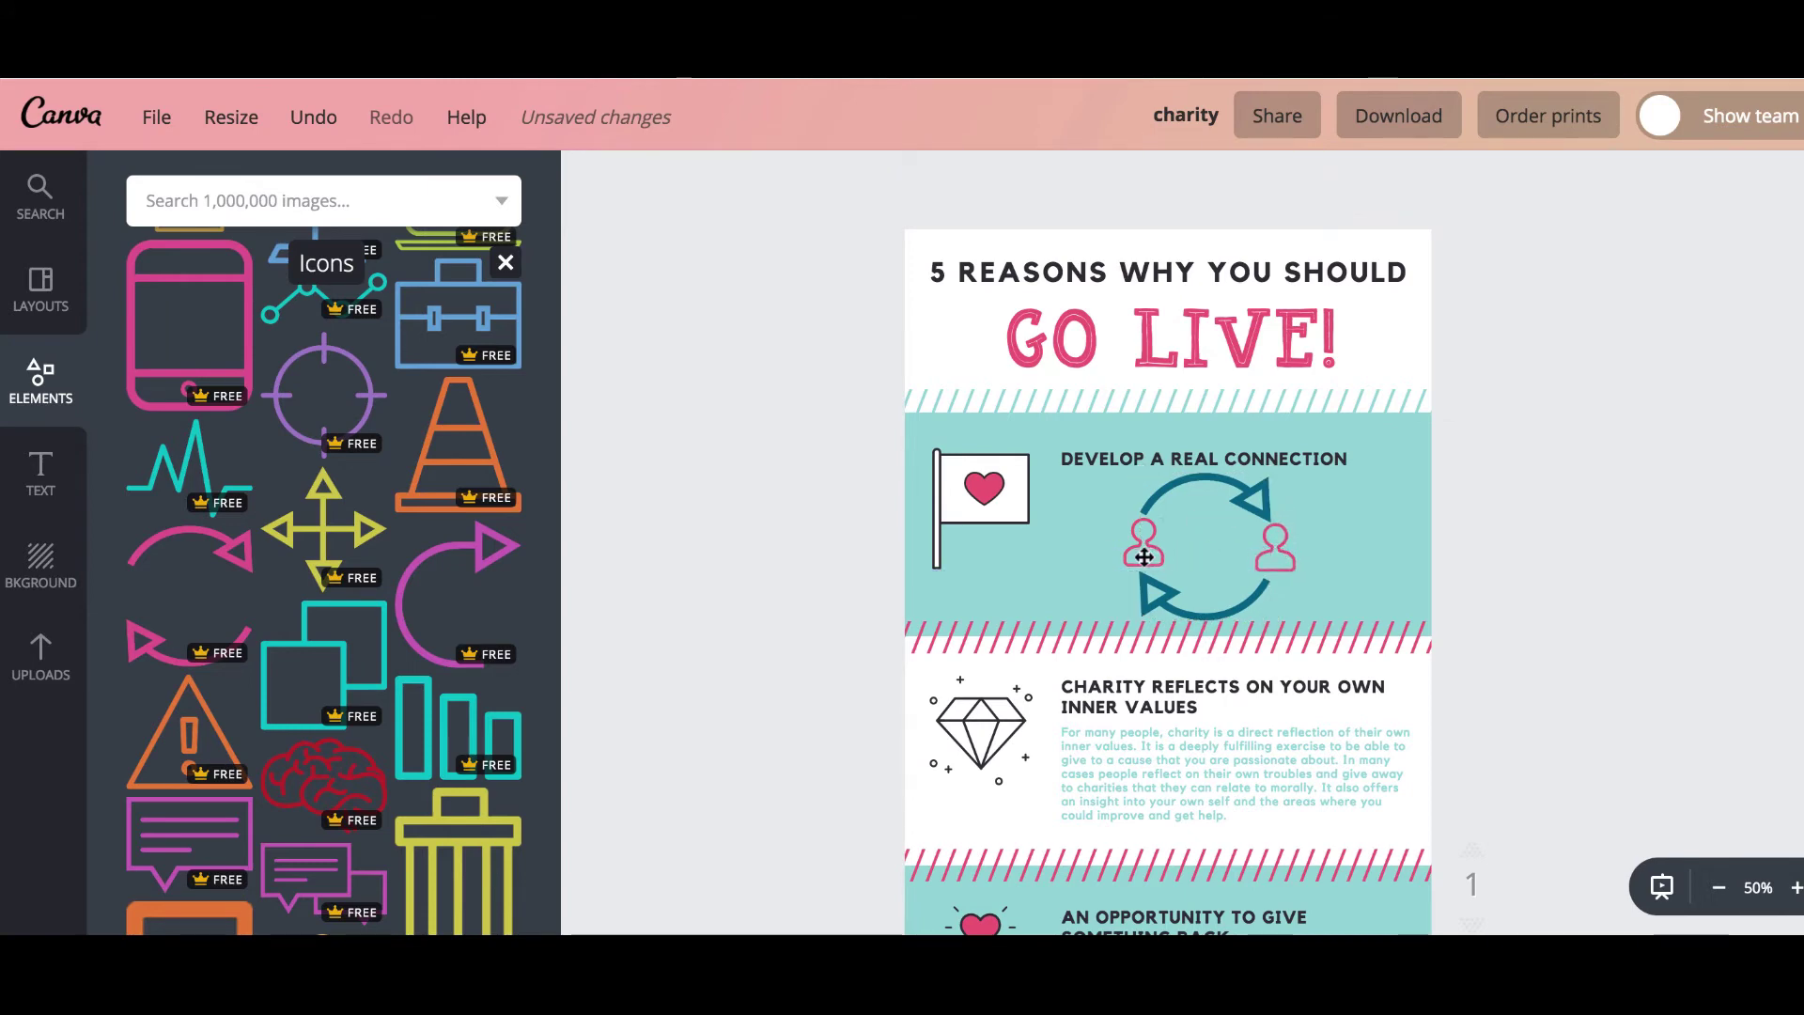
pyautogui.moveTo(1144, 557); pyautogui.dragTo(1144, 558)
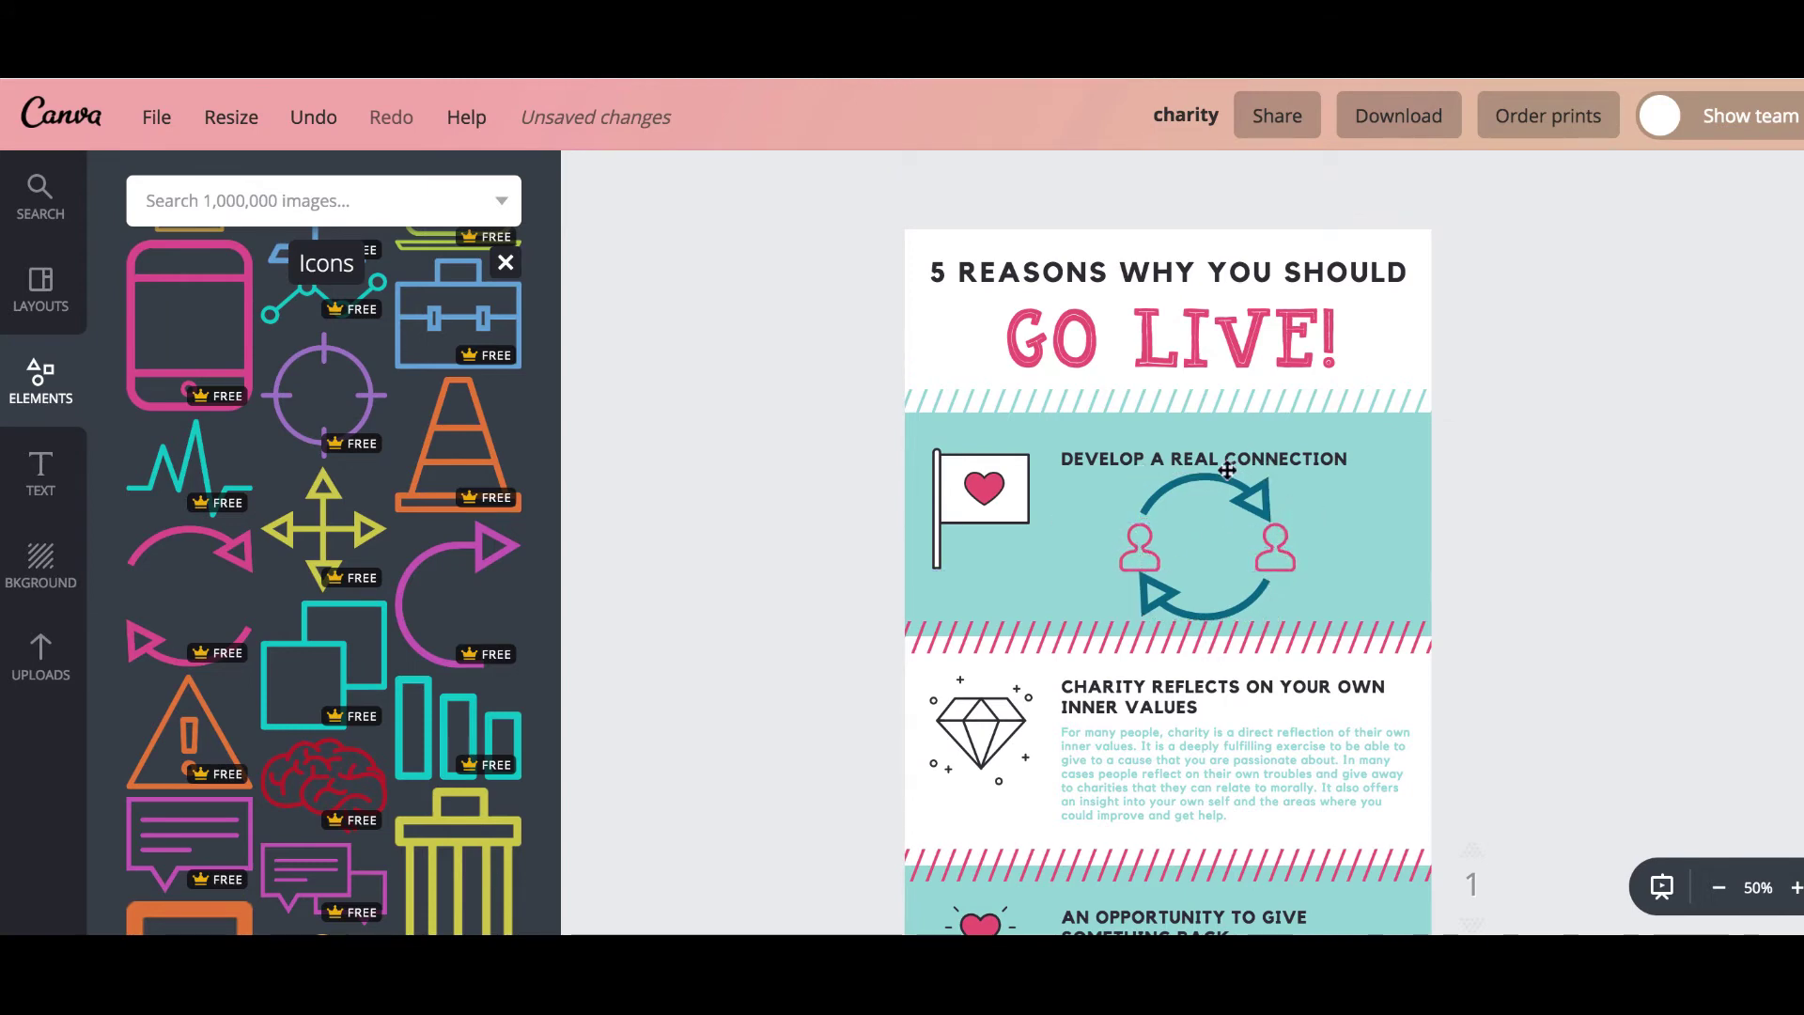
pyautogui.scroll(-2, 1175, 636)
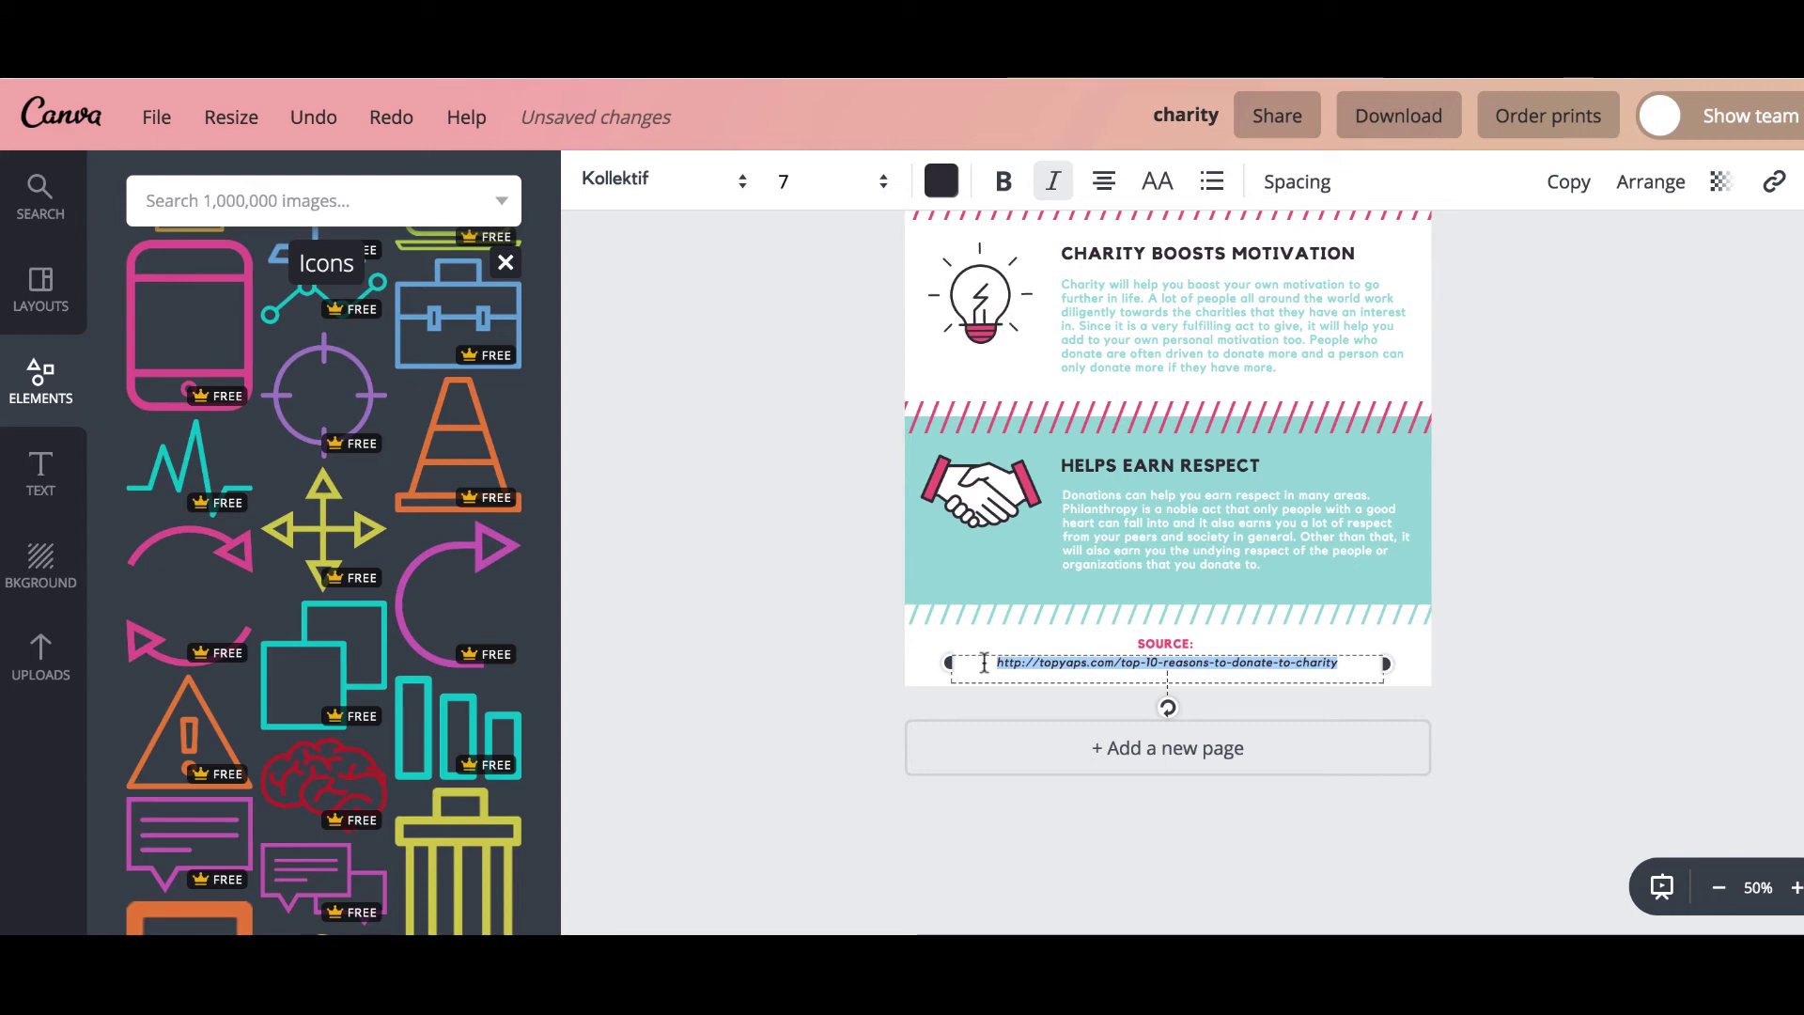
pyautogui.press('Escape')
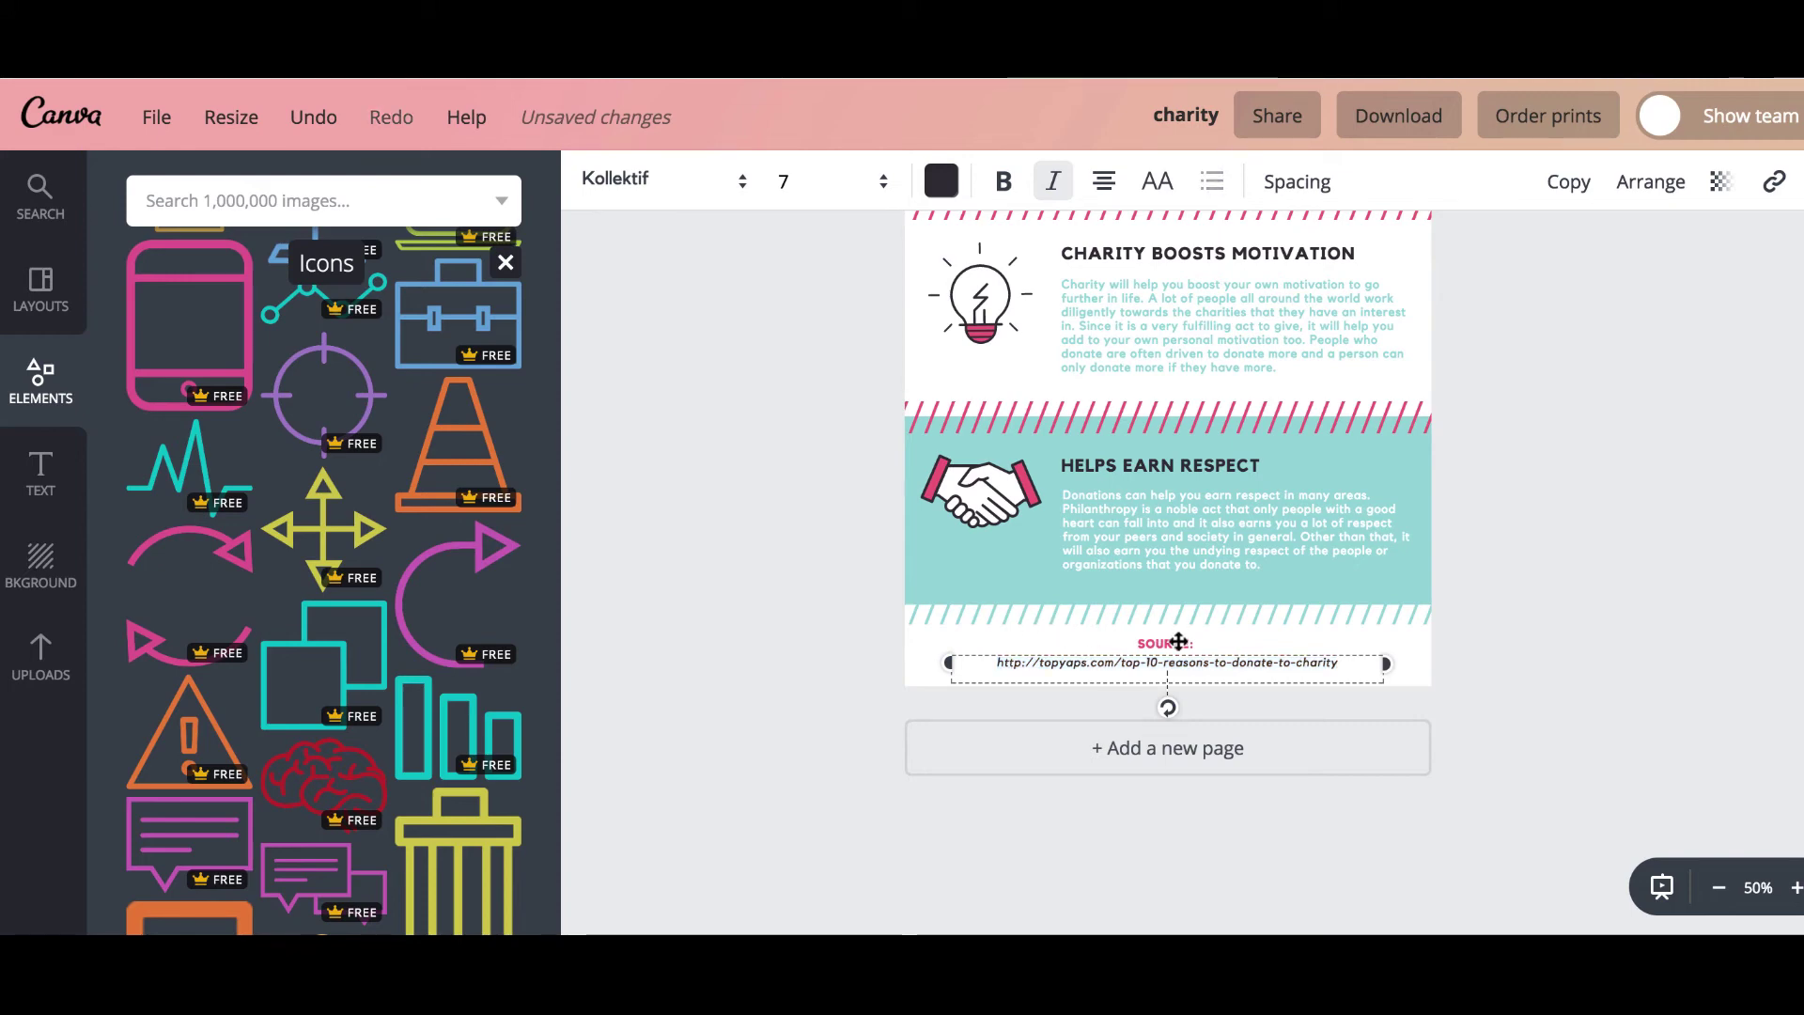
pyautogui.moveTo(1332, 673)
pyautogui.mouseDown()
pyautogui.moveTo(982, 669)
pyautogui.moveTo(1332, 673)
pyautogui.mouseUp()
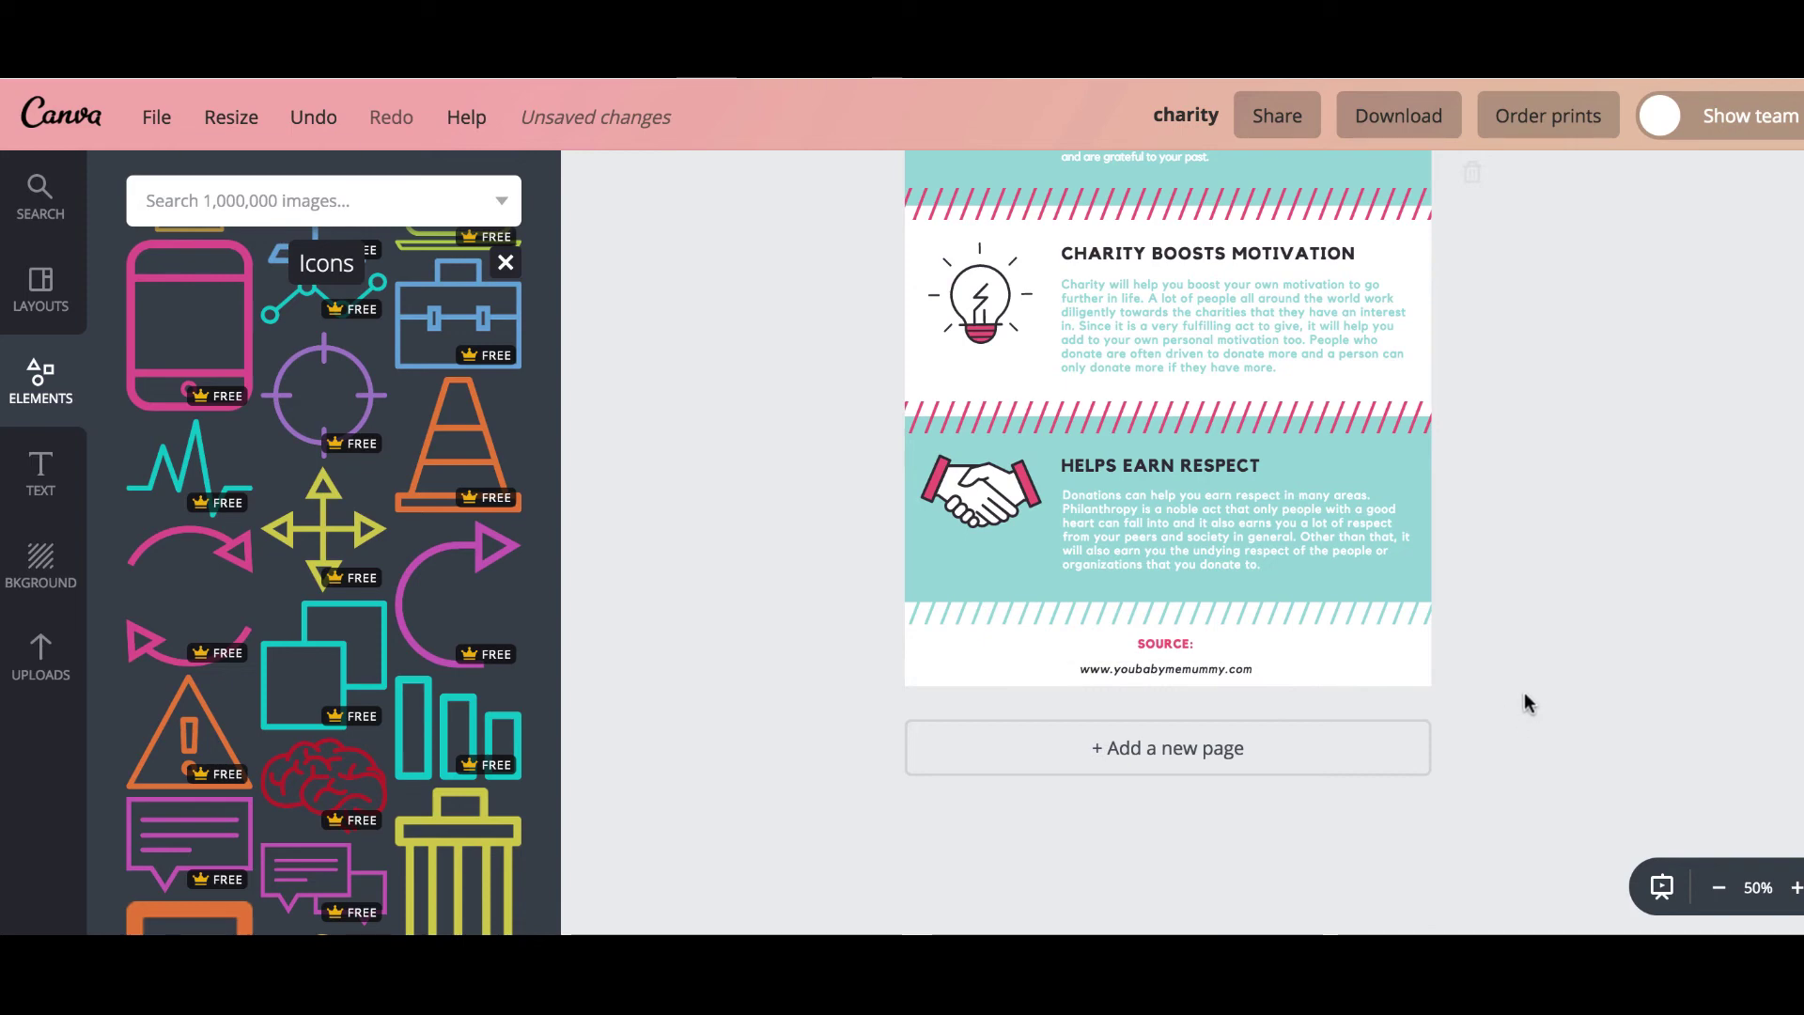
pyautogui.scroll(1, 1524, 693)
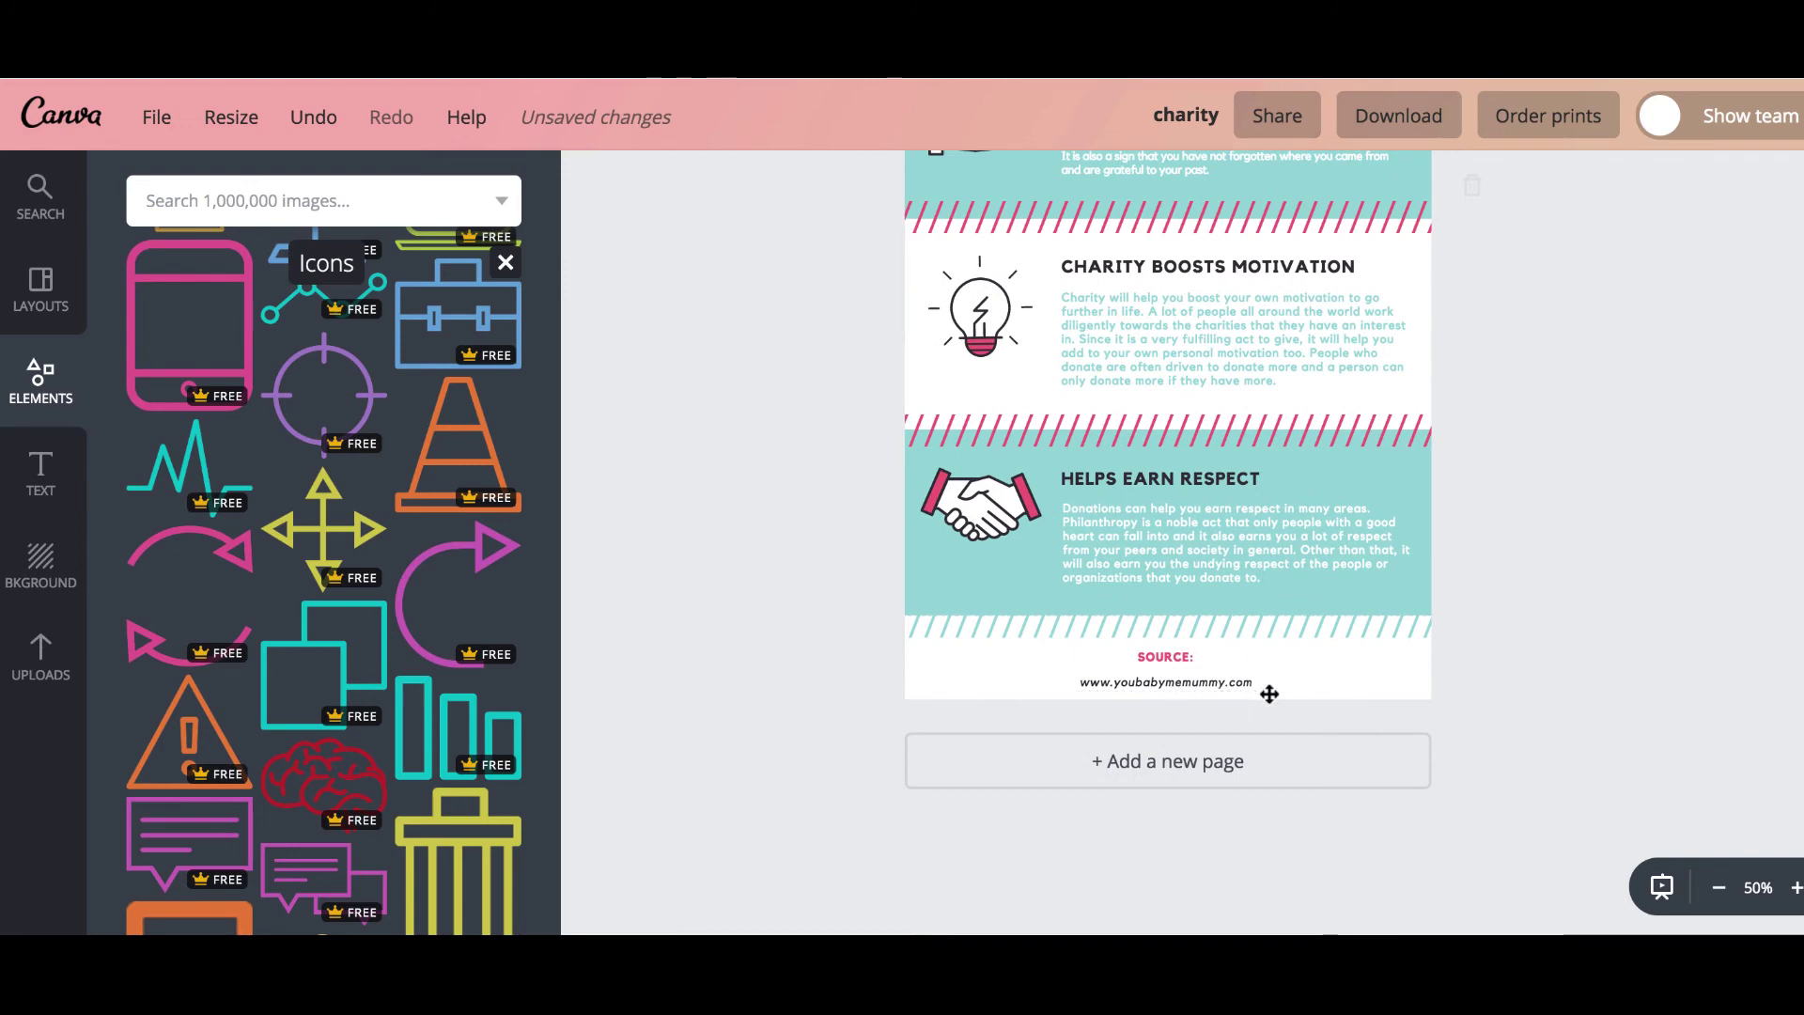
# Try a pink background on the connection section, then return it to teal
pyautogui.scroll(10, 1471, 665)
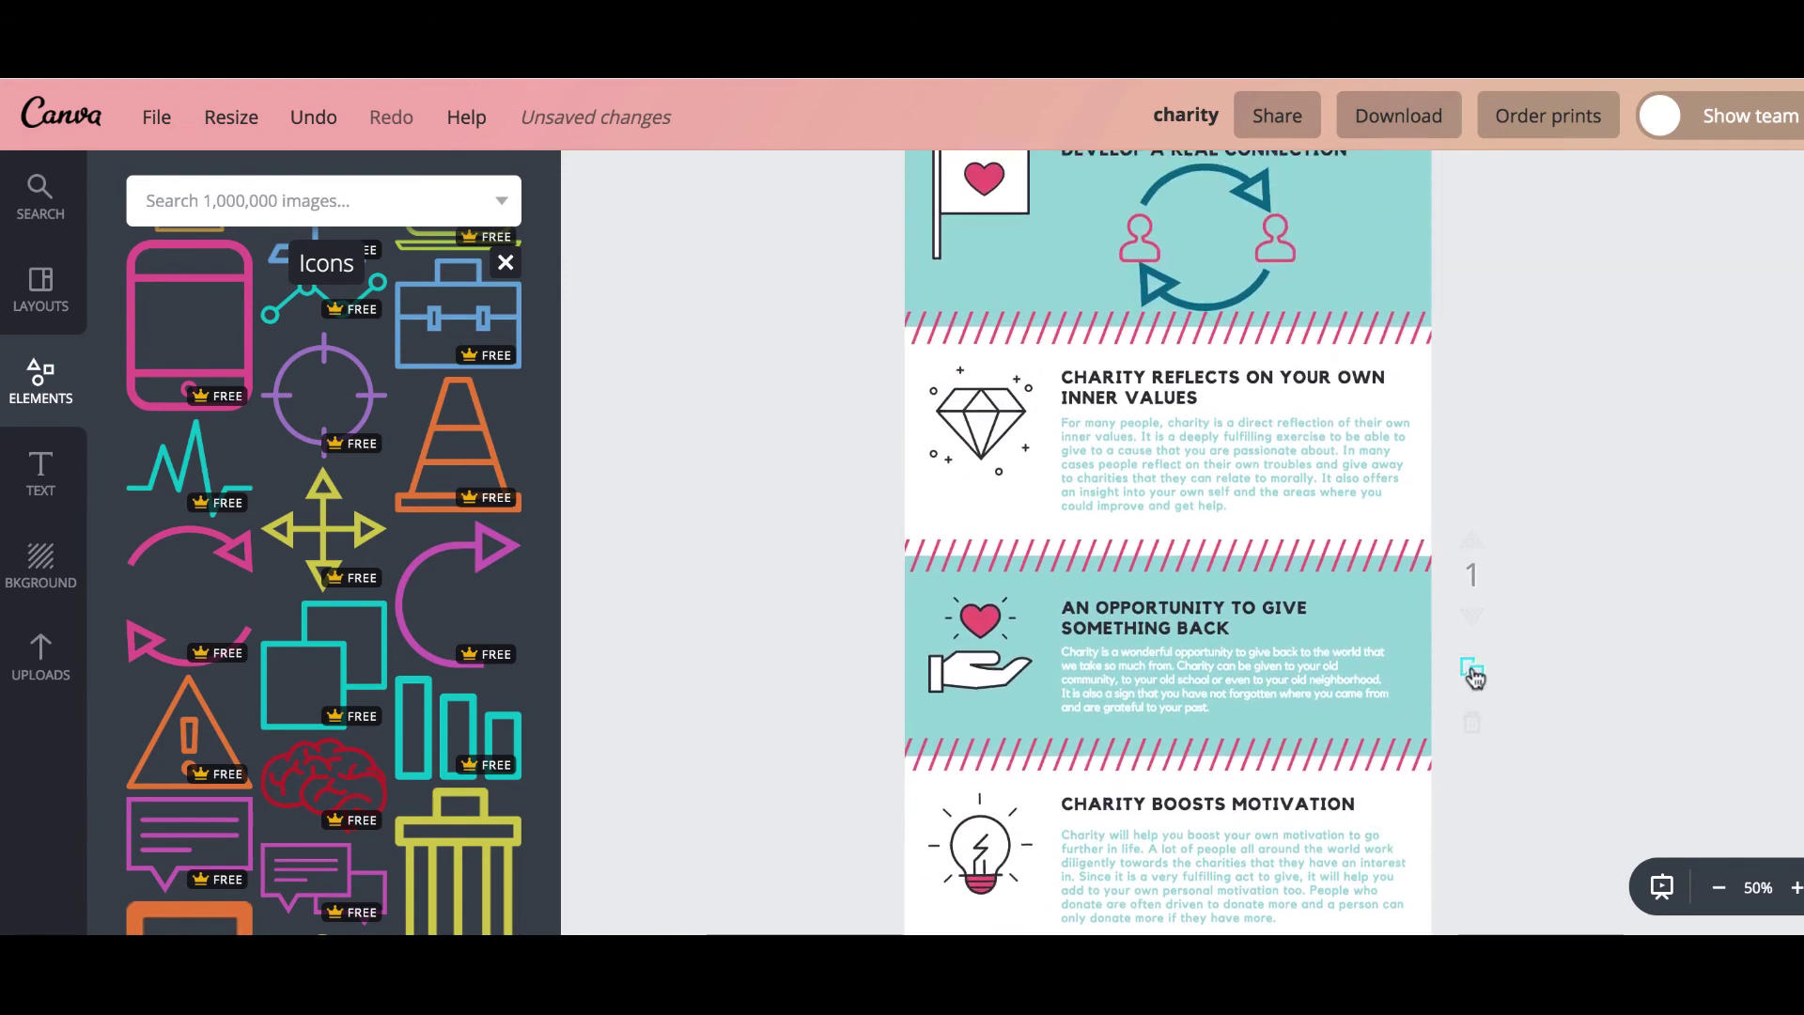
pyautogui.scroll(3, 1288, 355)
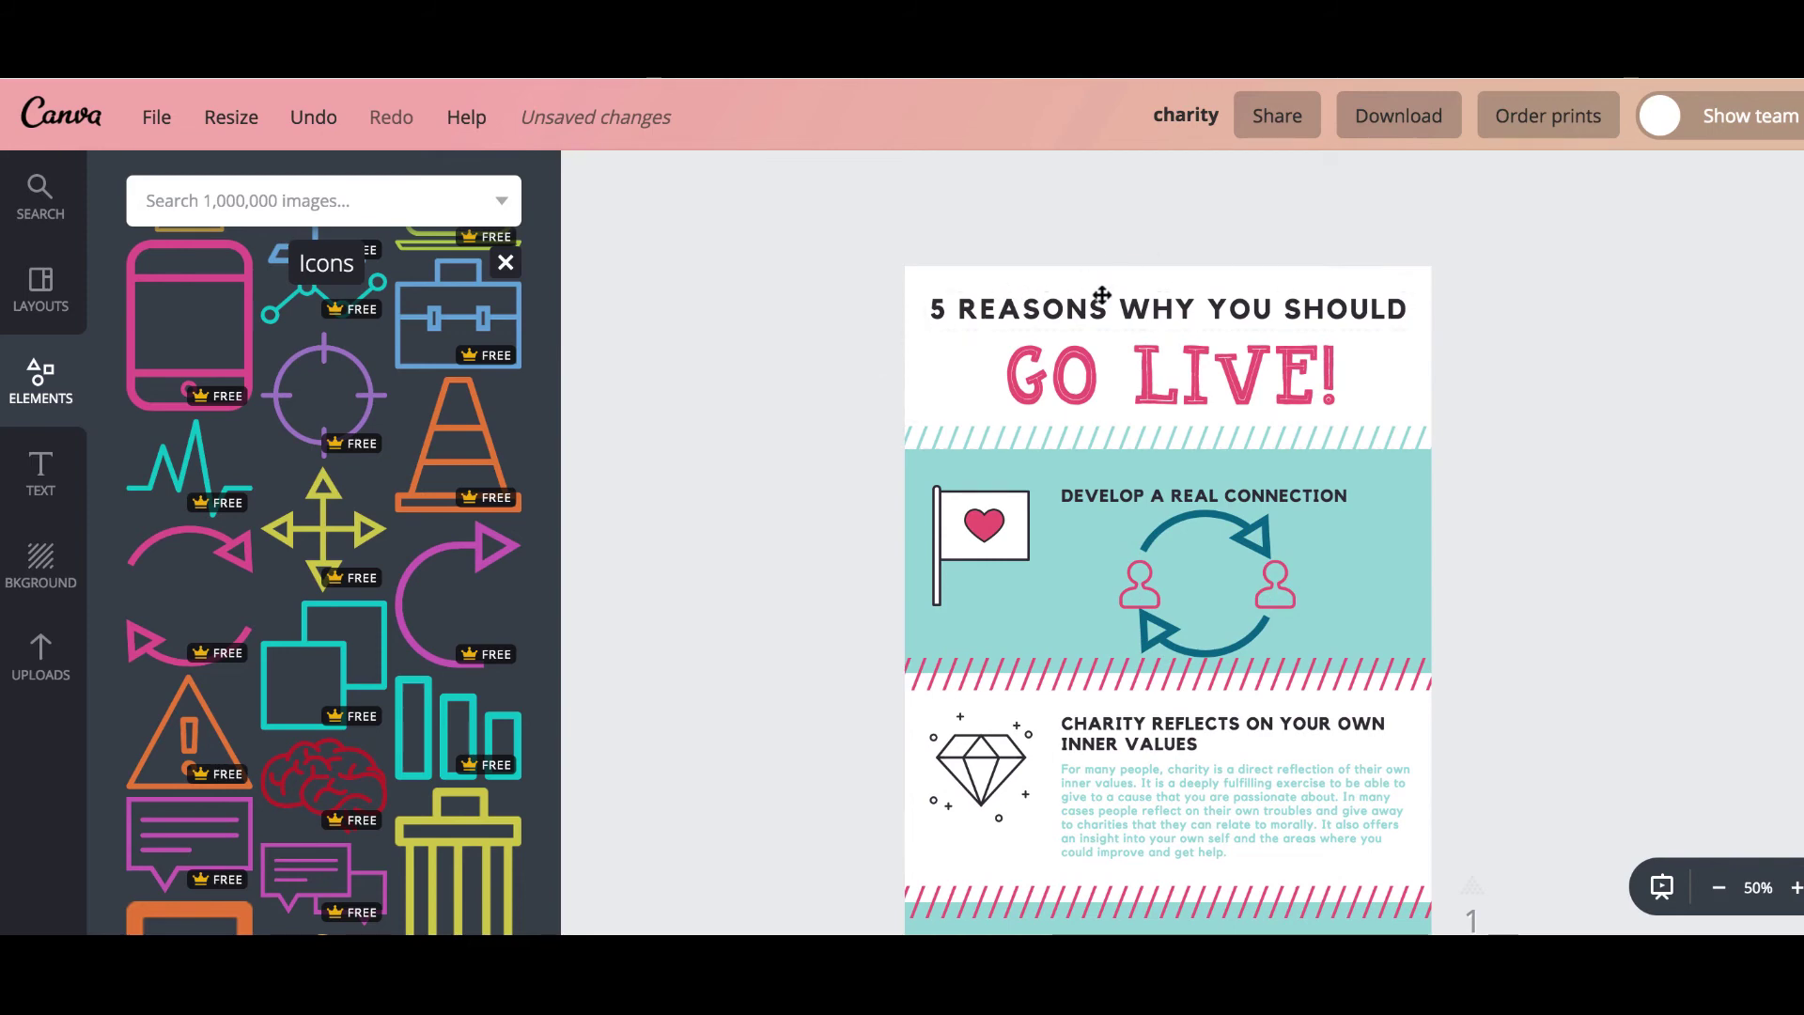
pyautogui.click(919, 381)
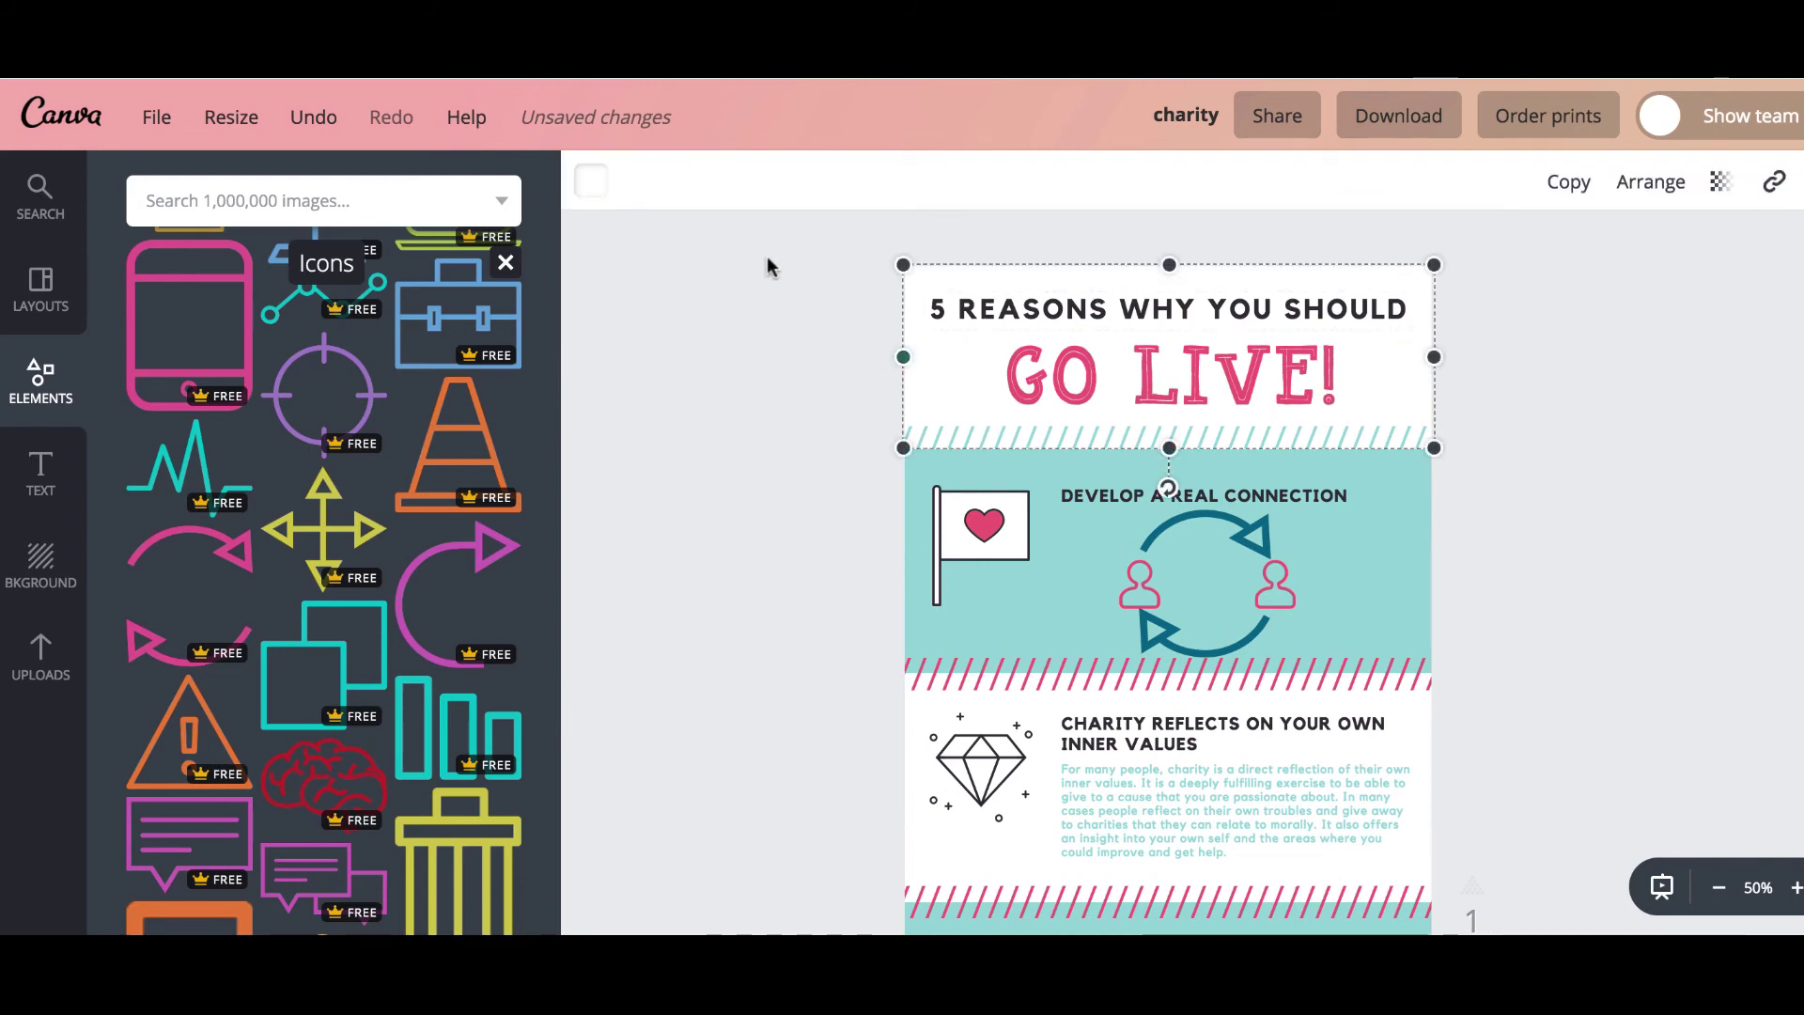
pyautogui.click(35, 564)
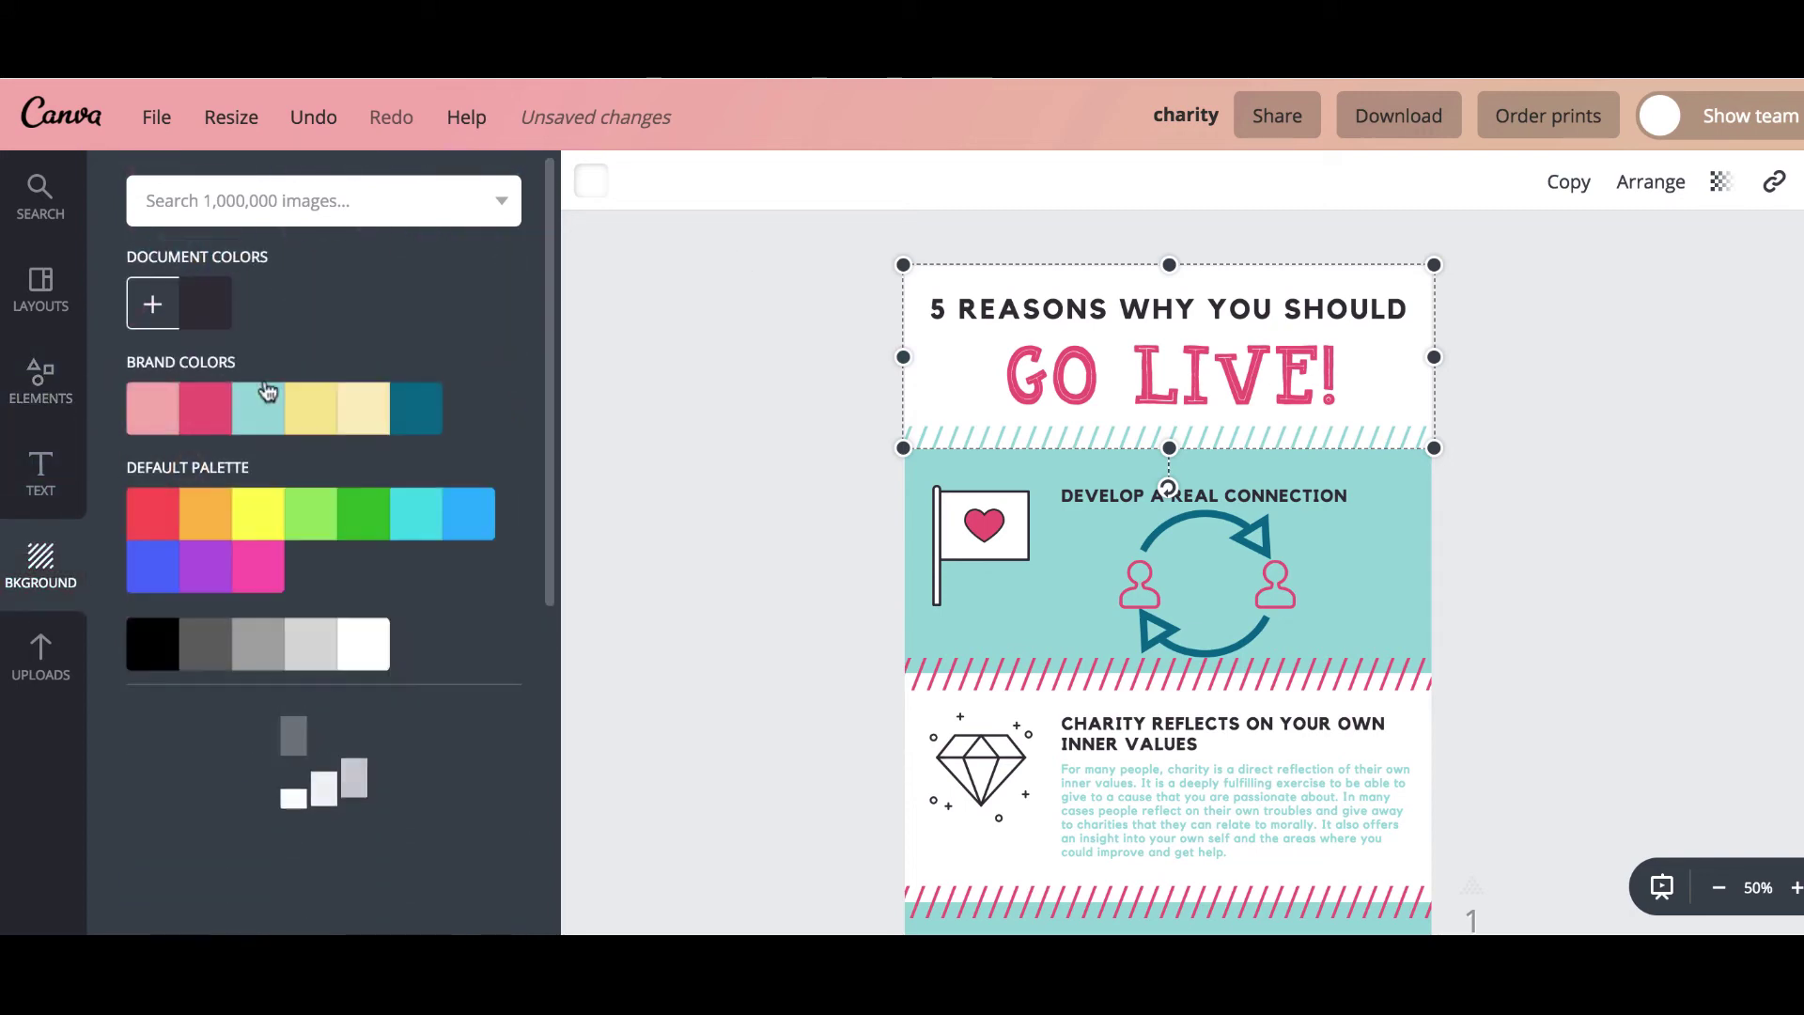
pyautogui.click(203, 414)
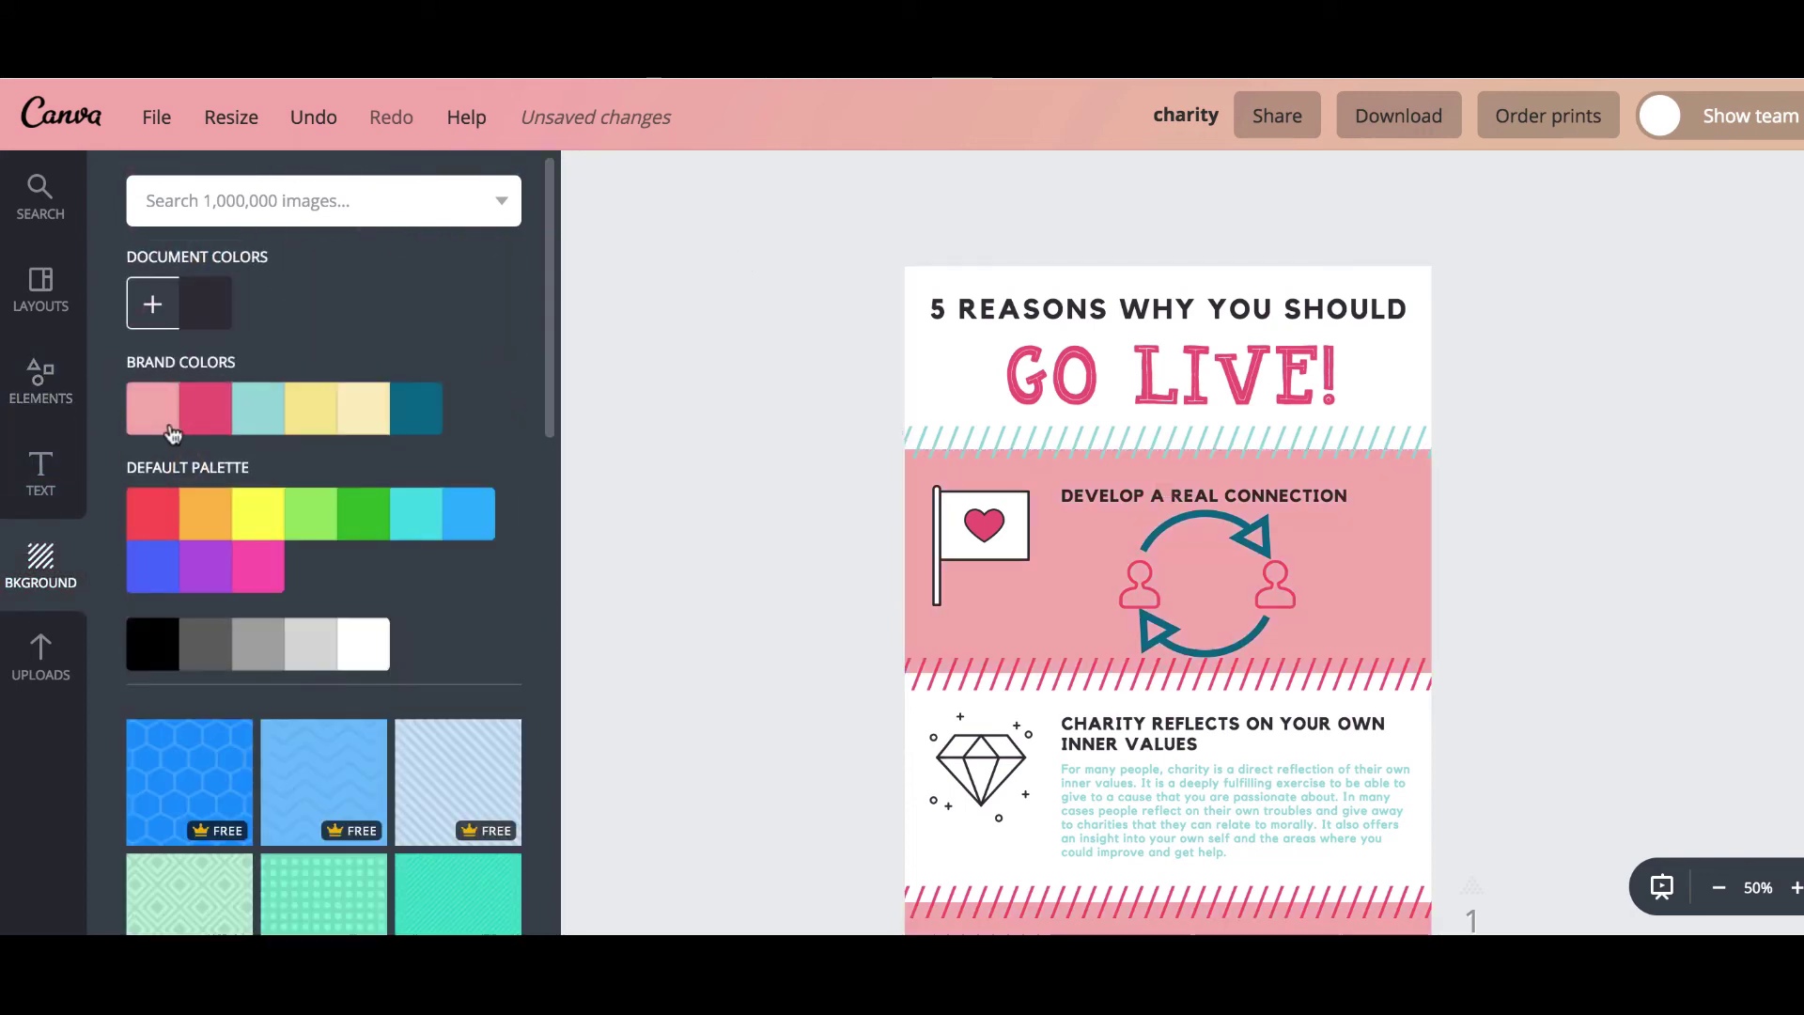
pyautogui.click(278, 417)
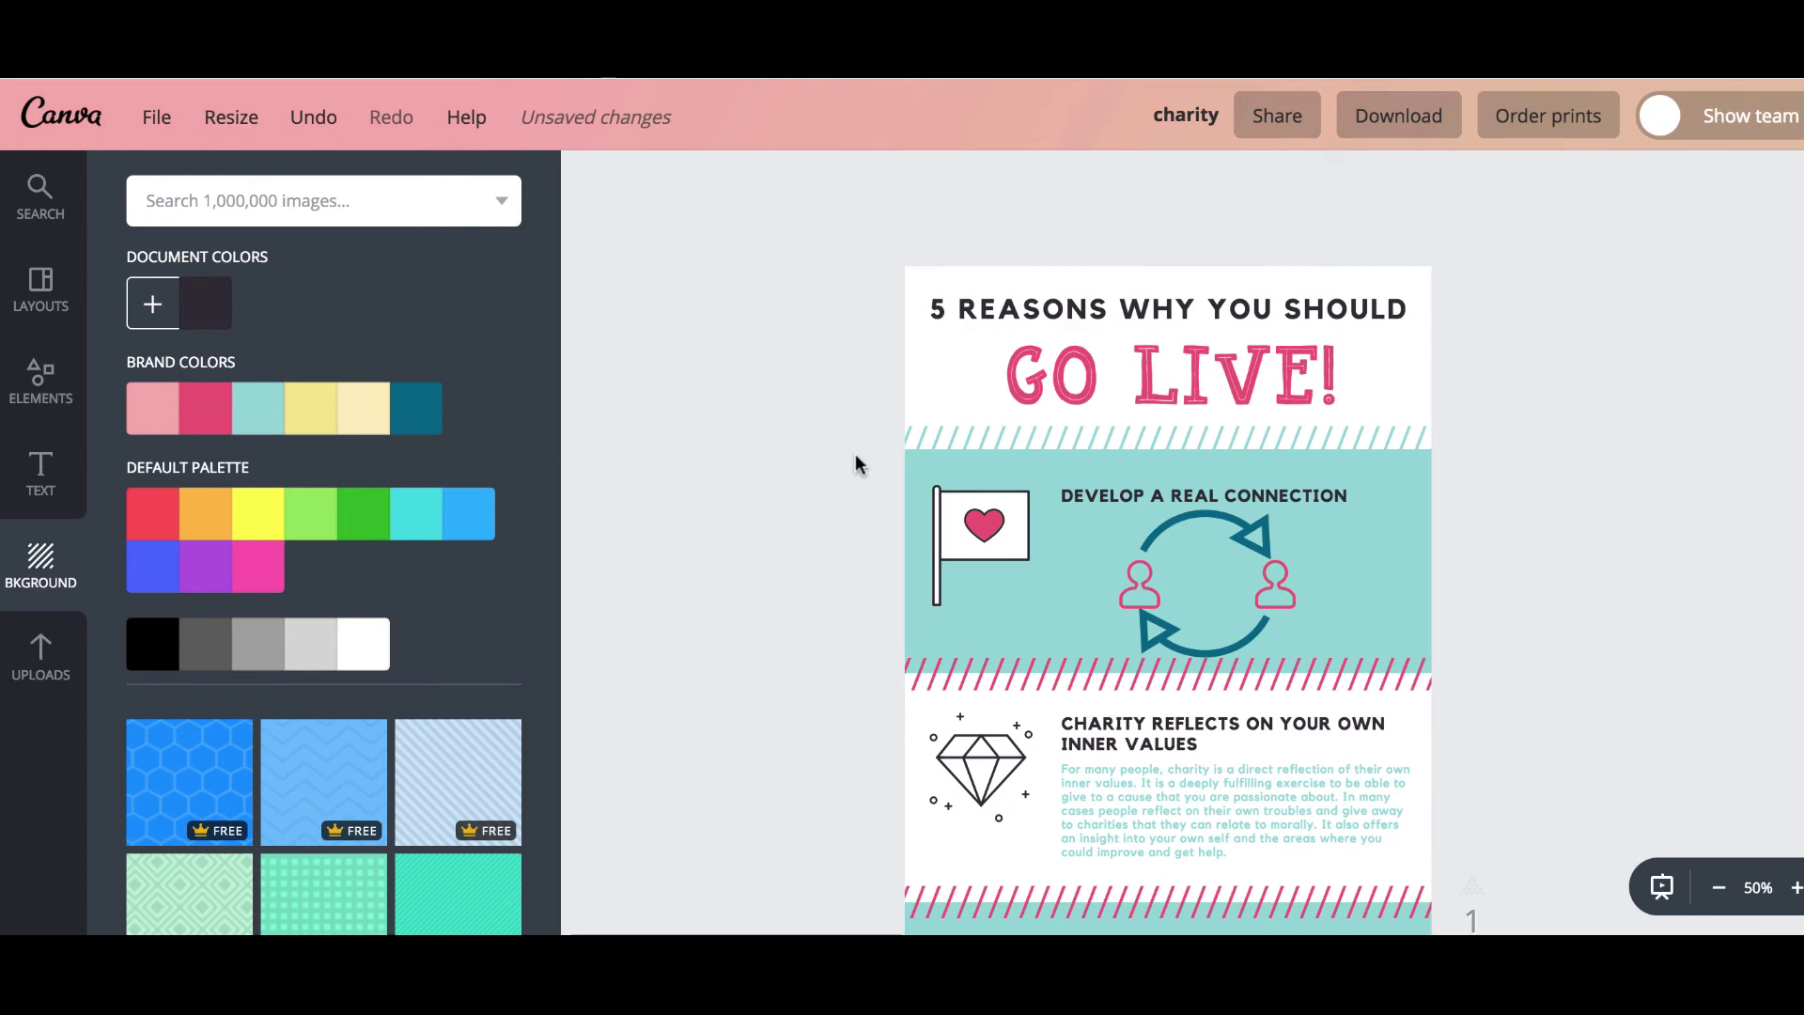
# Turn the striped band under the GO LIVE! title pink
pyautogui.scroll(-2, 1258, 479)
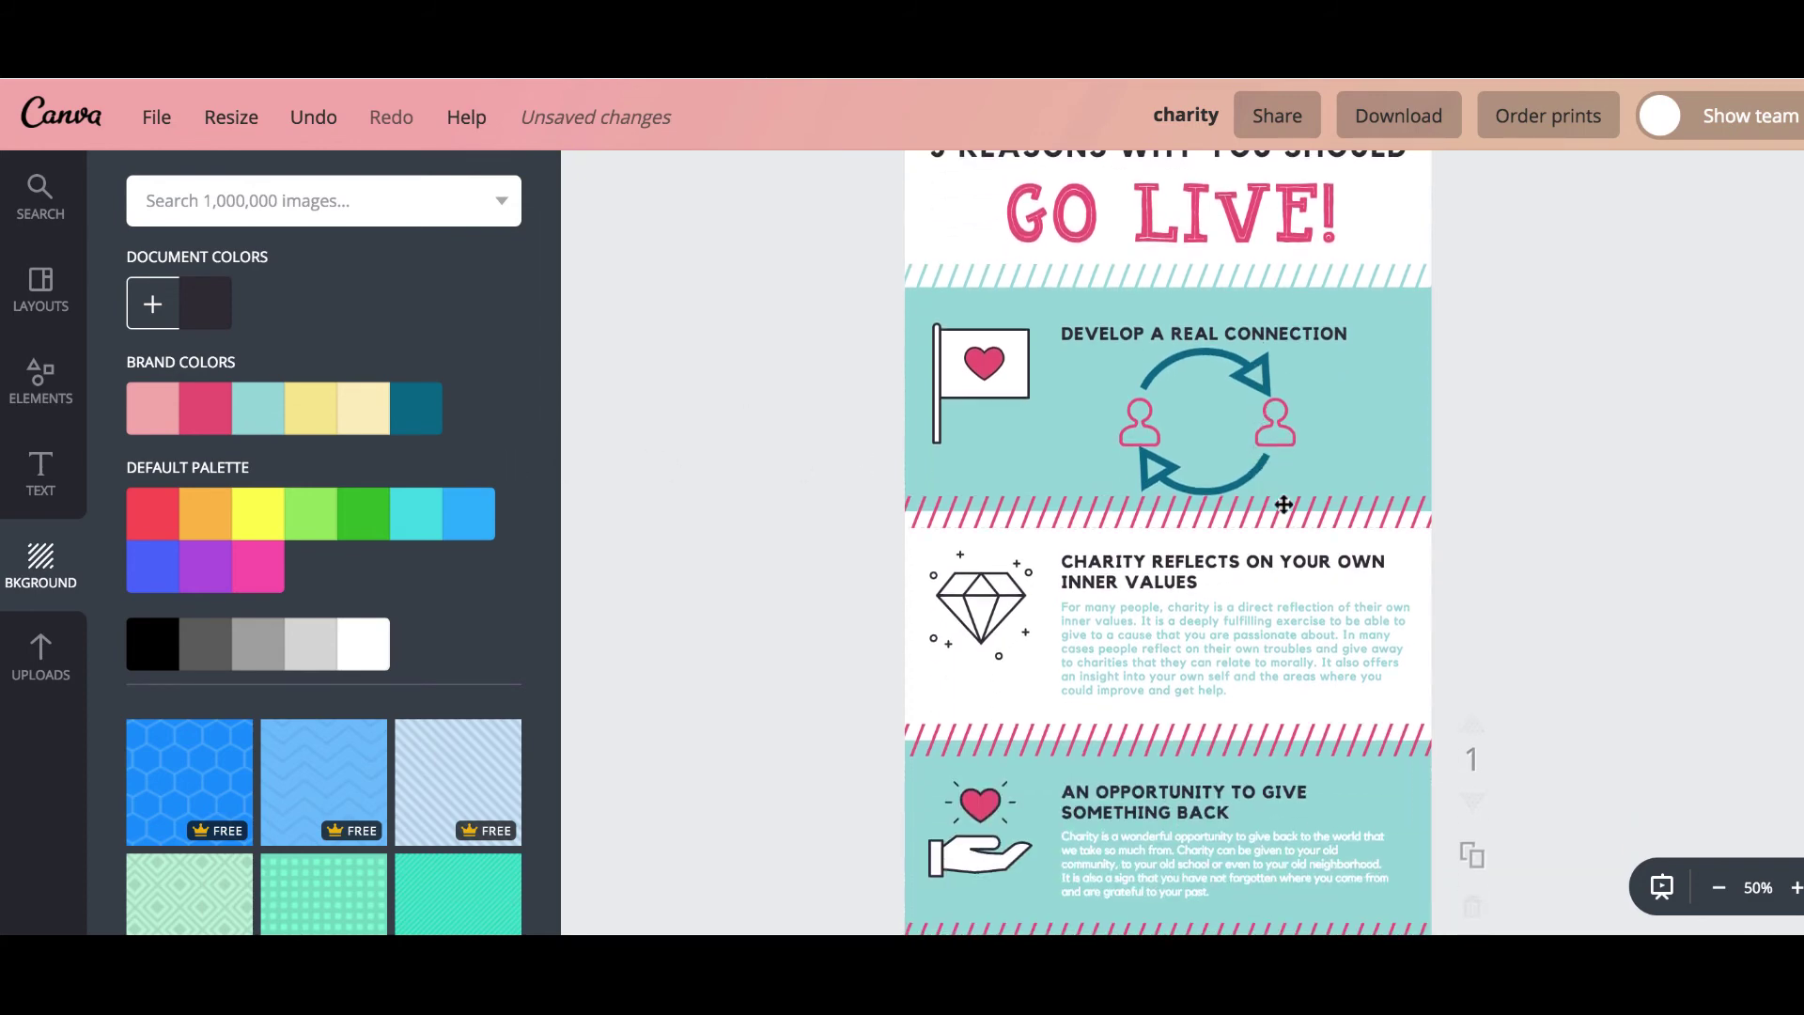
pyautogui.click(1339, 278)
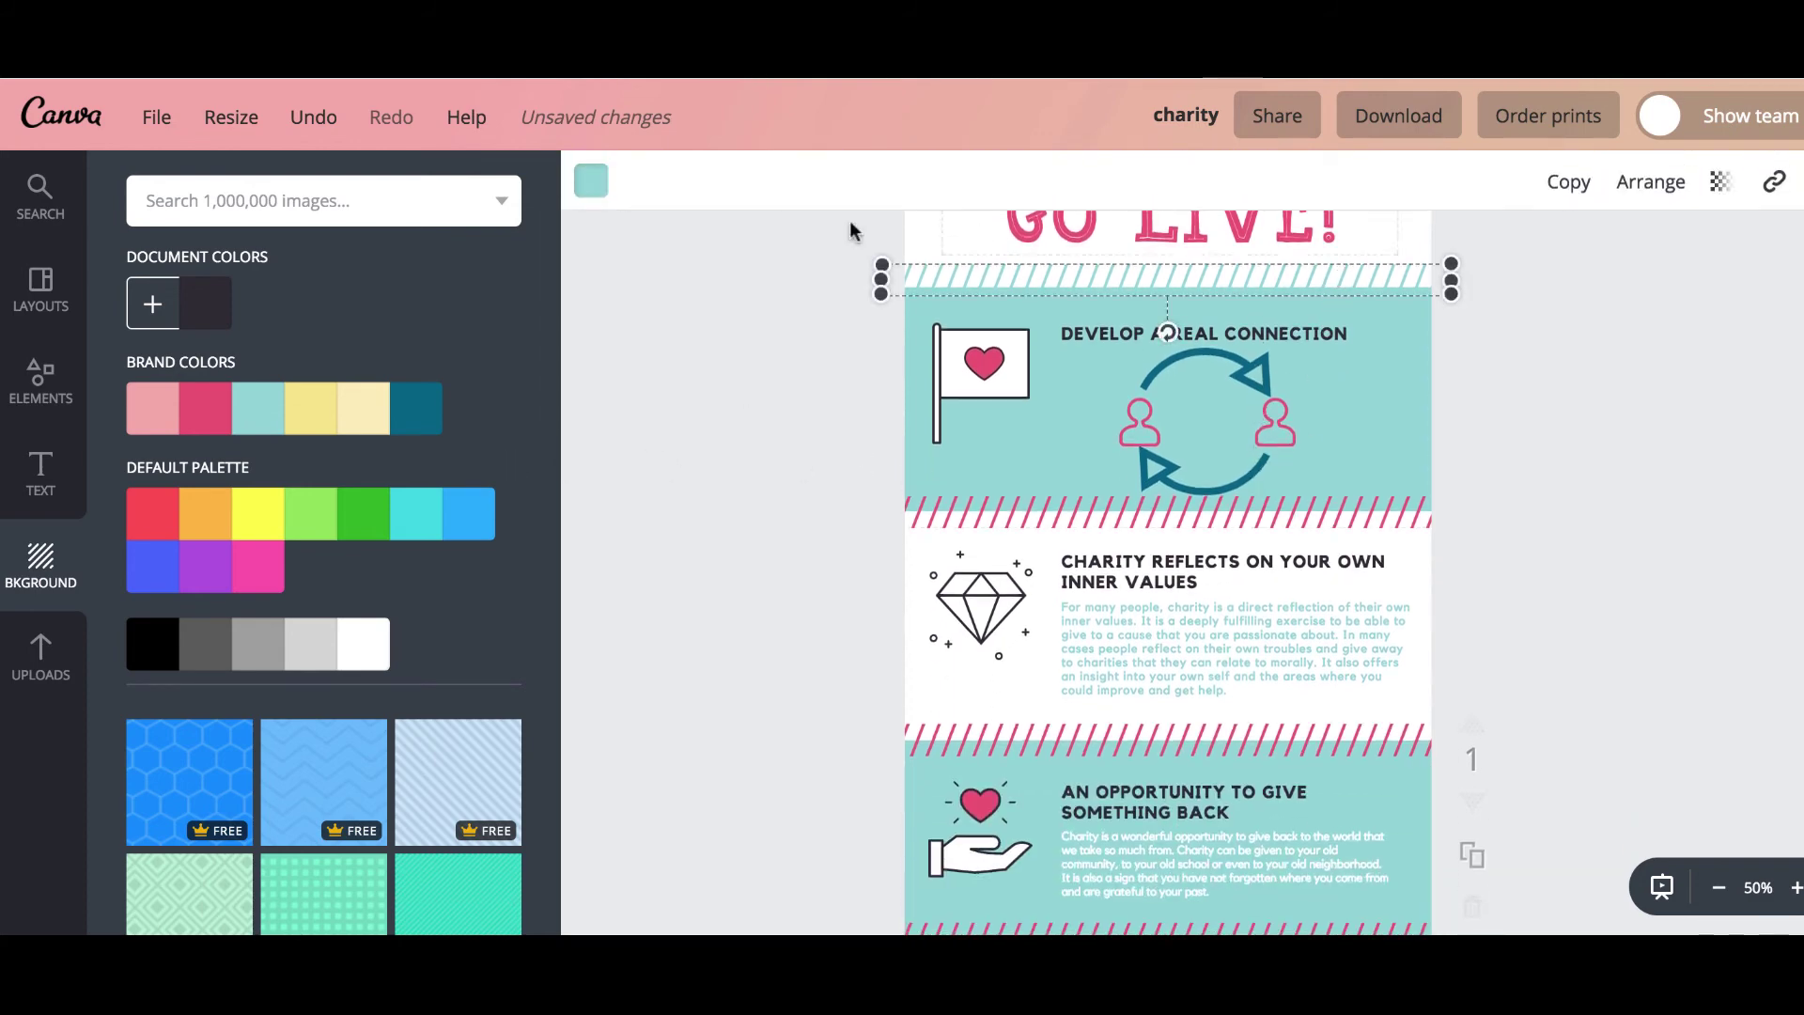
pyautogui.click(593, 190)
pyautogui.click(660, 475)
pyautogui.scroll(-1, 1708, 329)
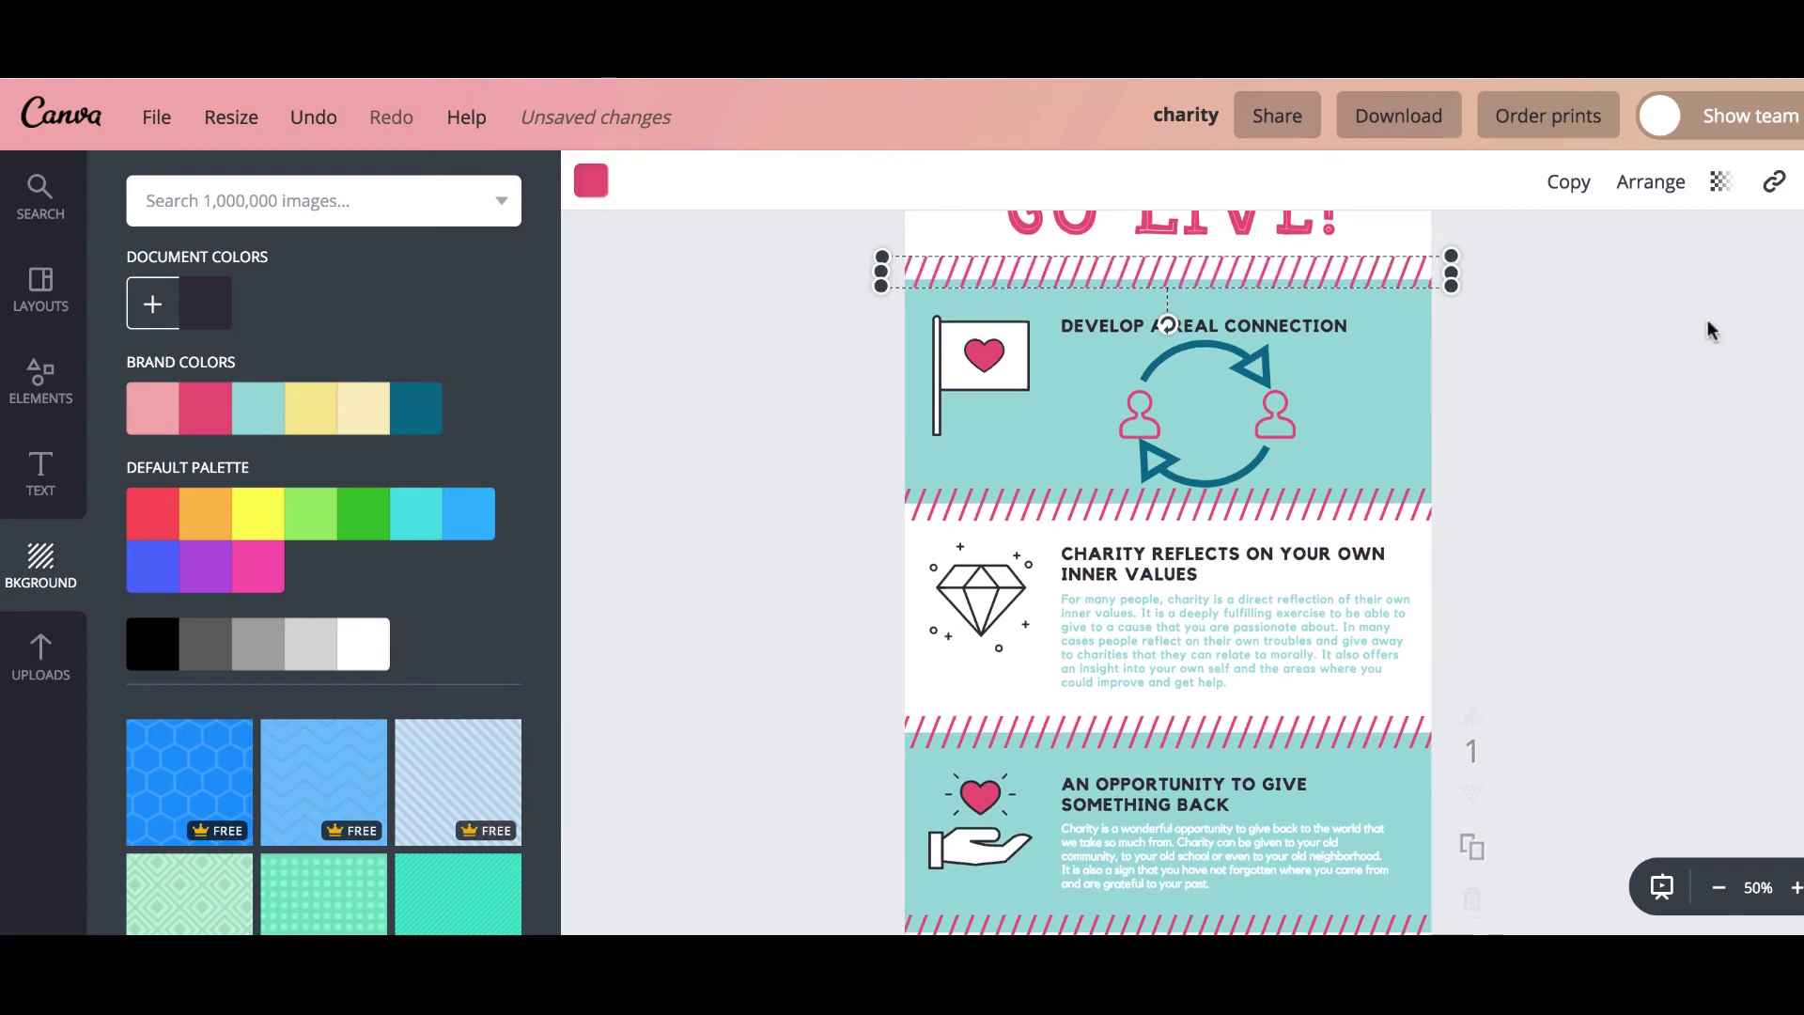
pyautogui.scroll(-8, 1706, 319)
pyautogui.scroll(8, 1706, 319)
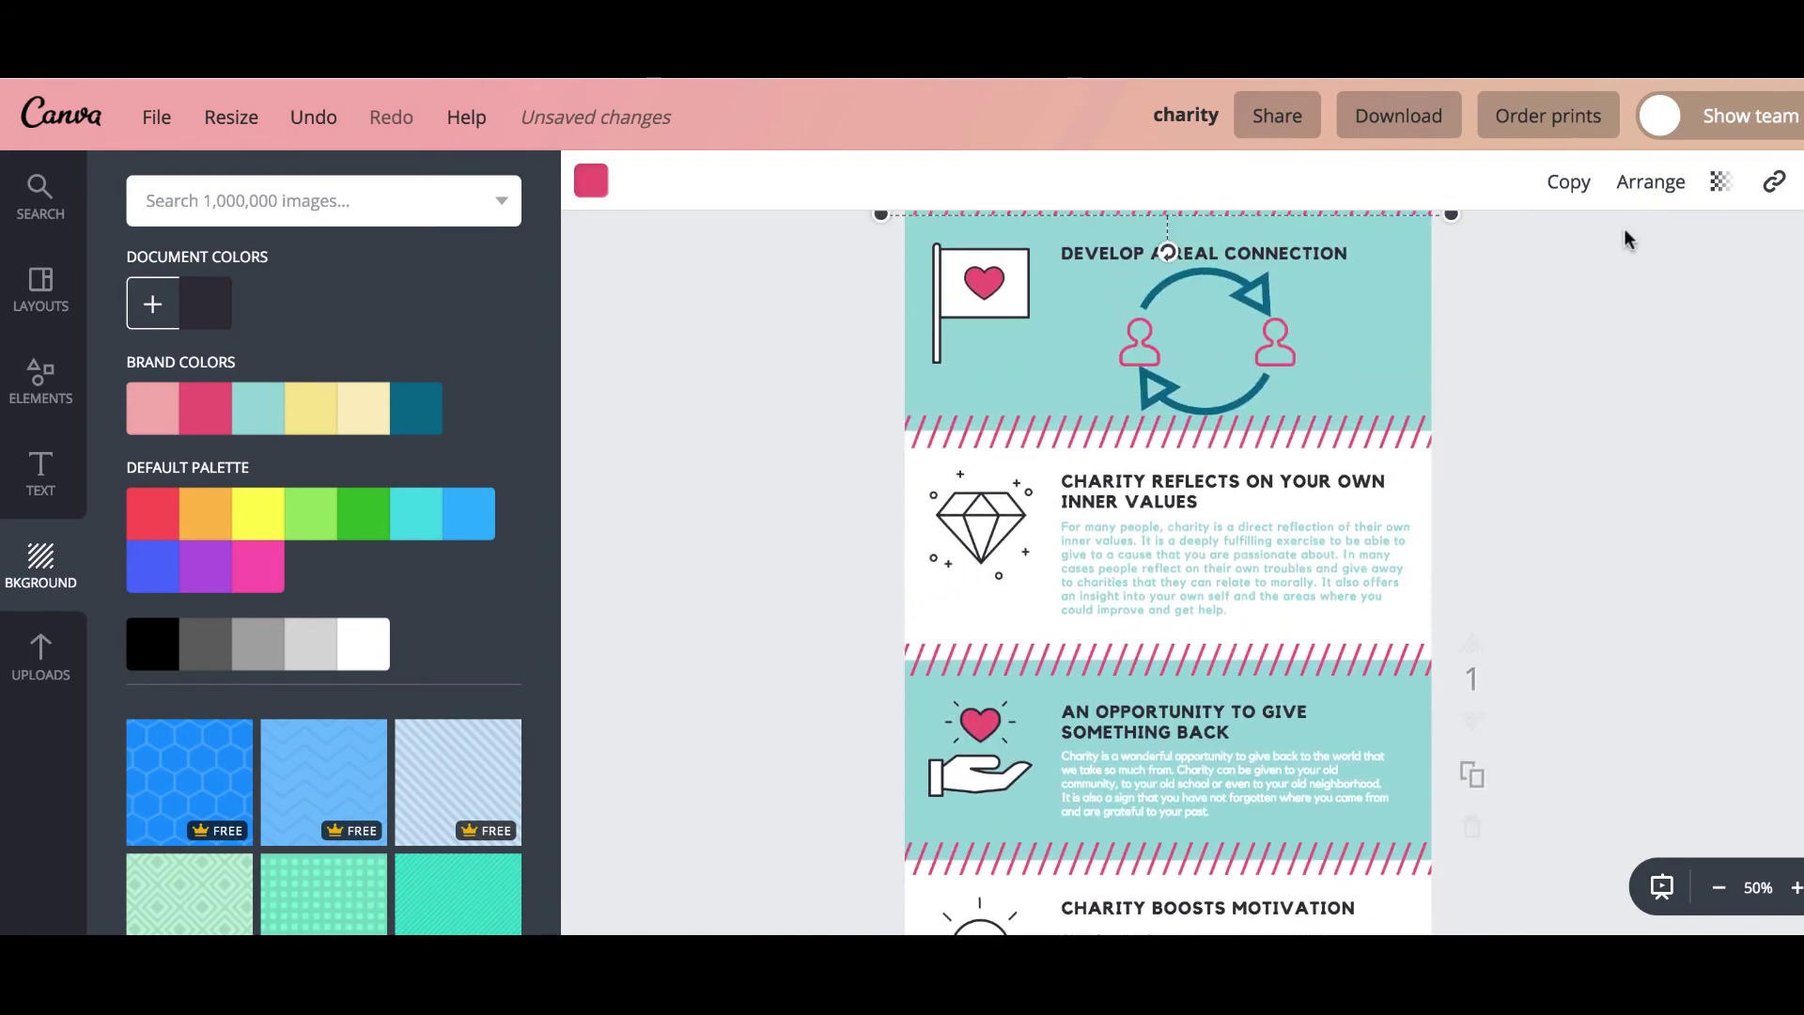
pyautogui.click(1390, 115)
# Choose PNG (Recommended) as the download file type and close the download options
pyautogui.scroll(3, 1423, 406)
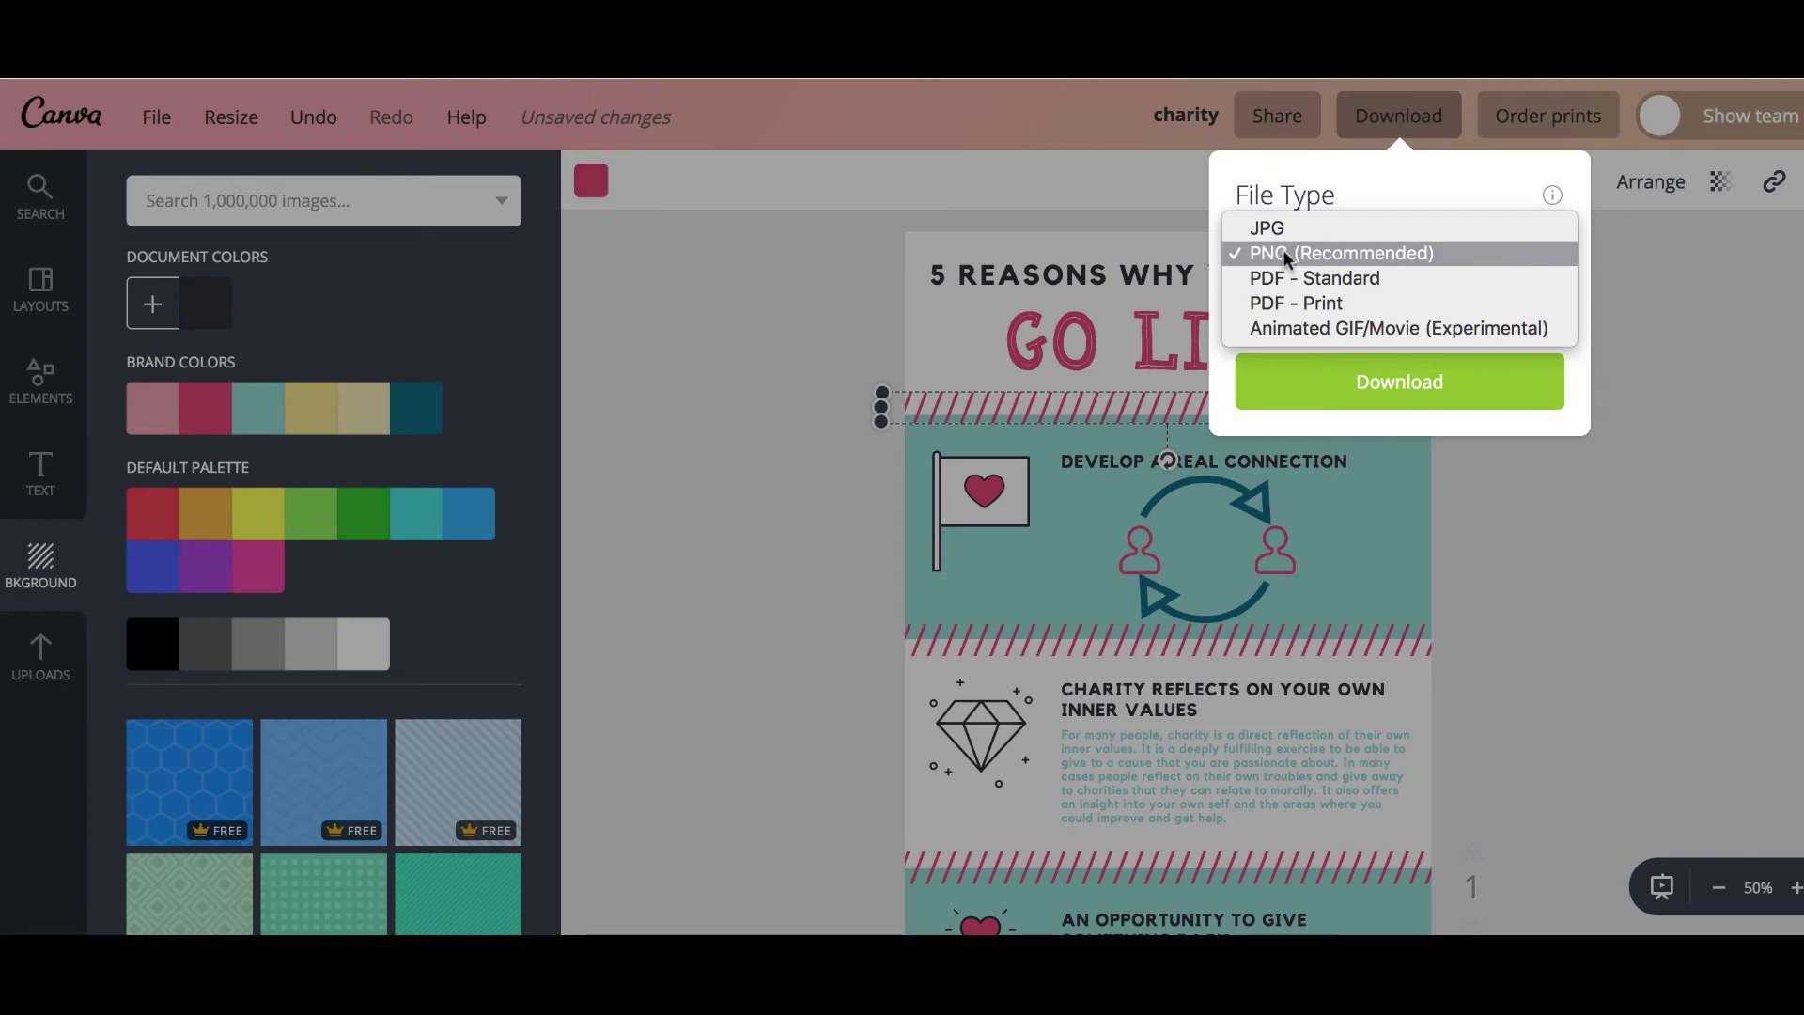
pyautogui.click(1286, 250)
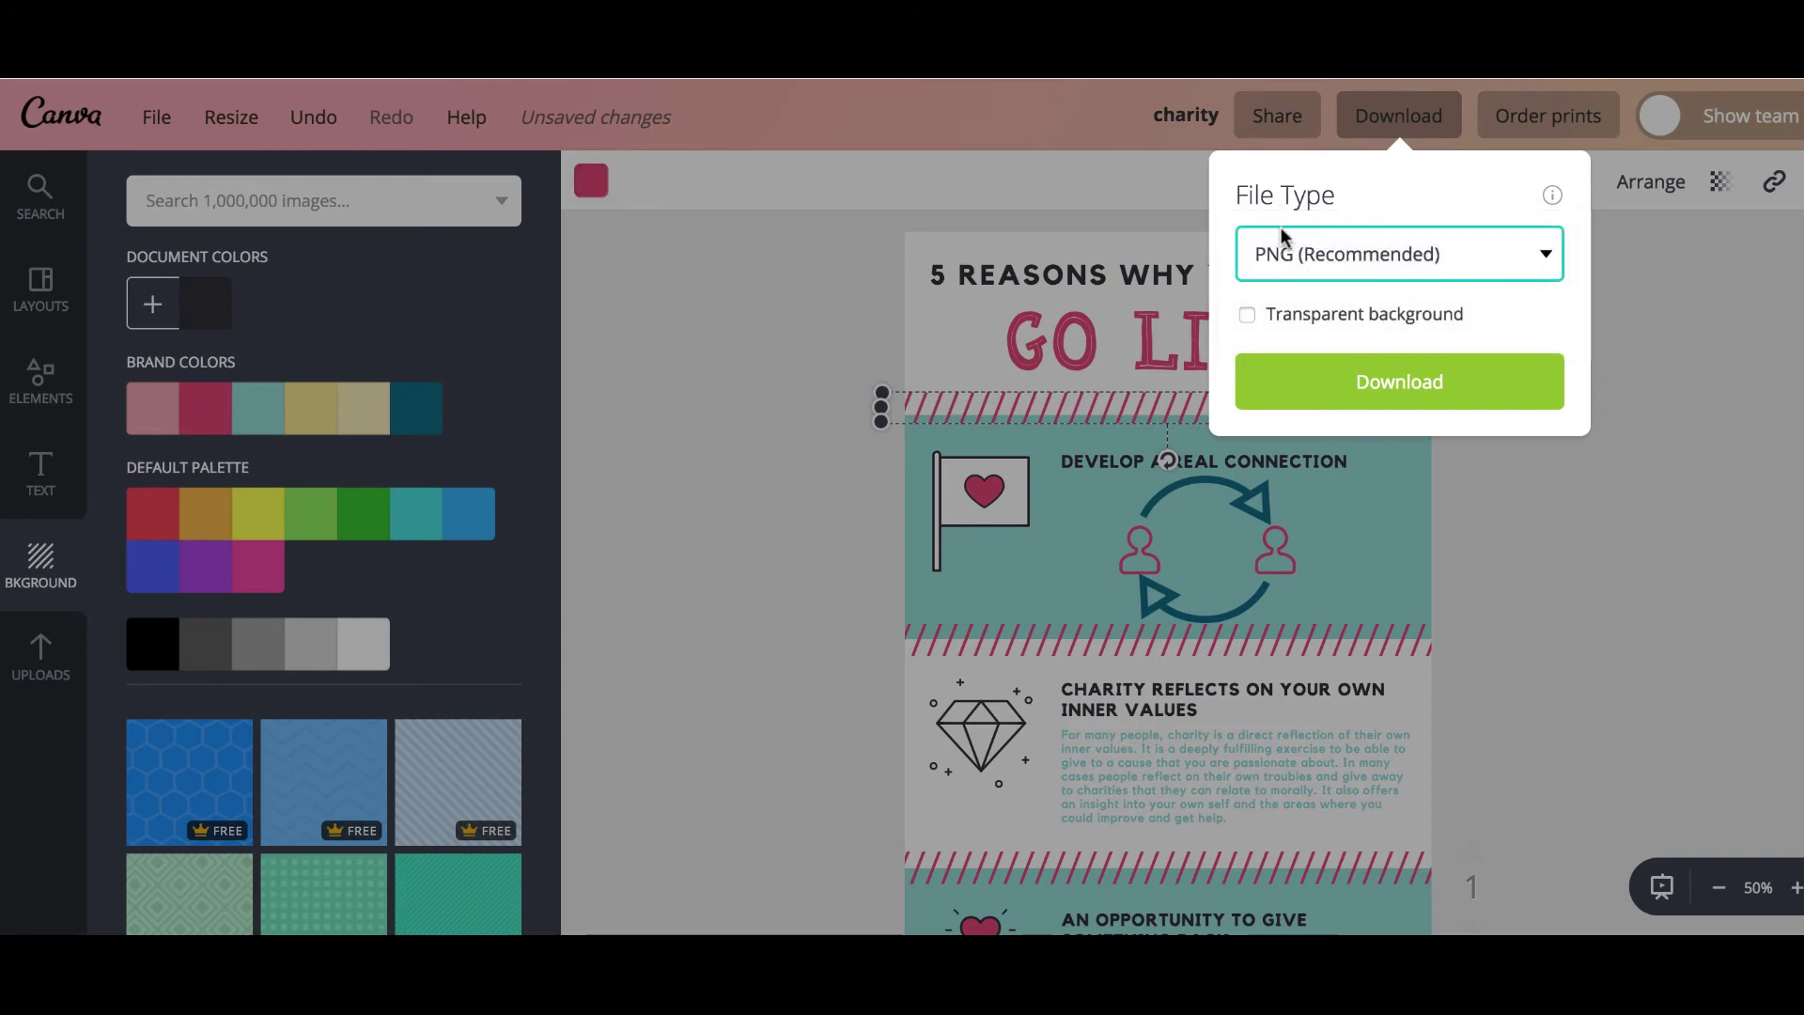
pyautogui.click(1637, 353)
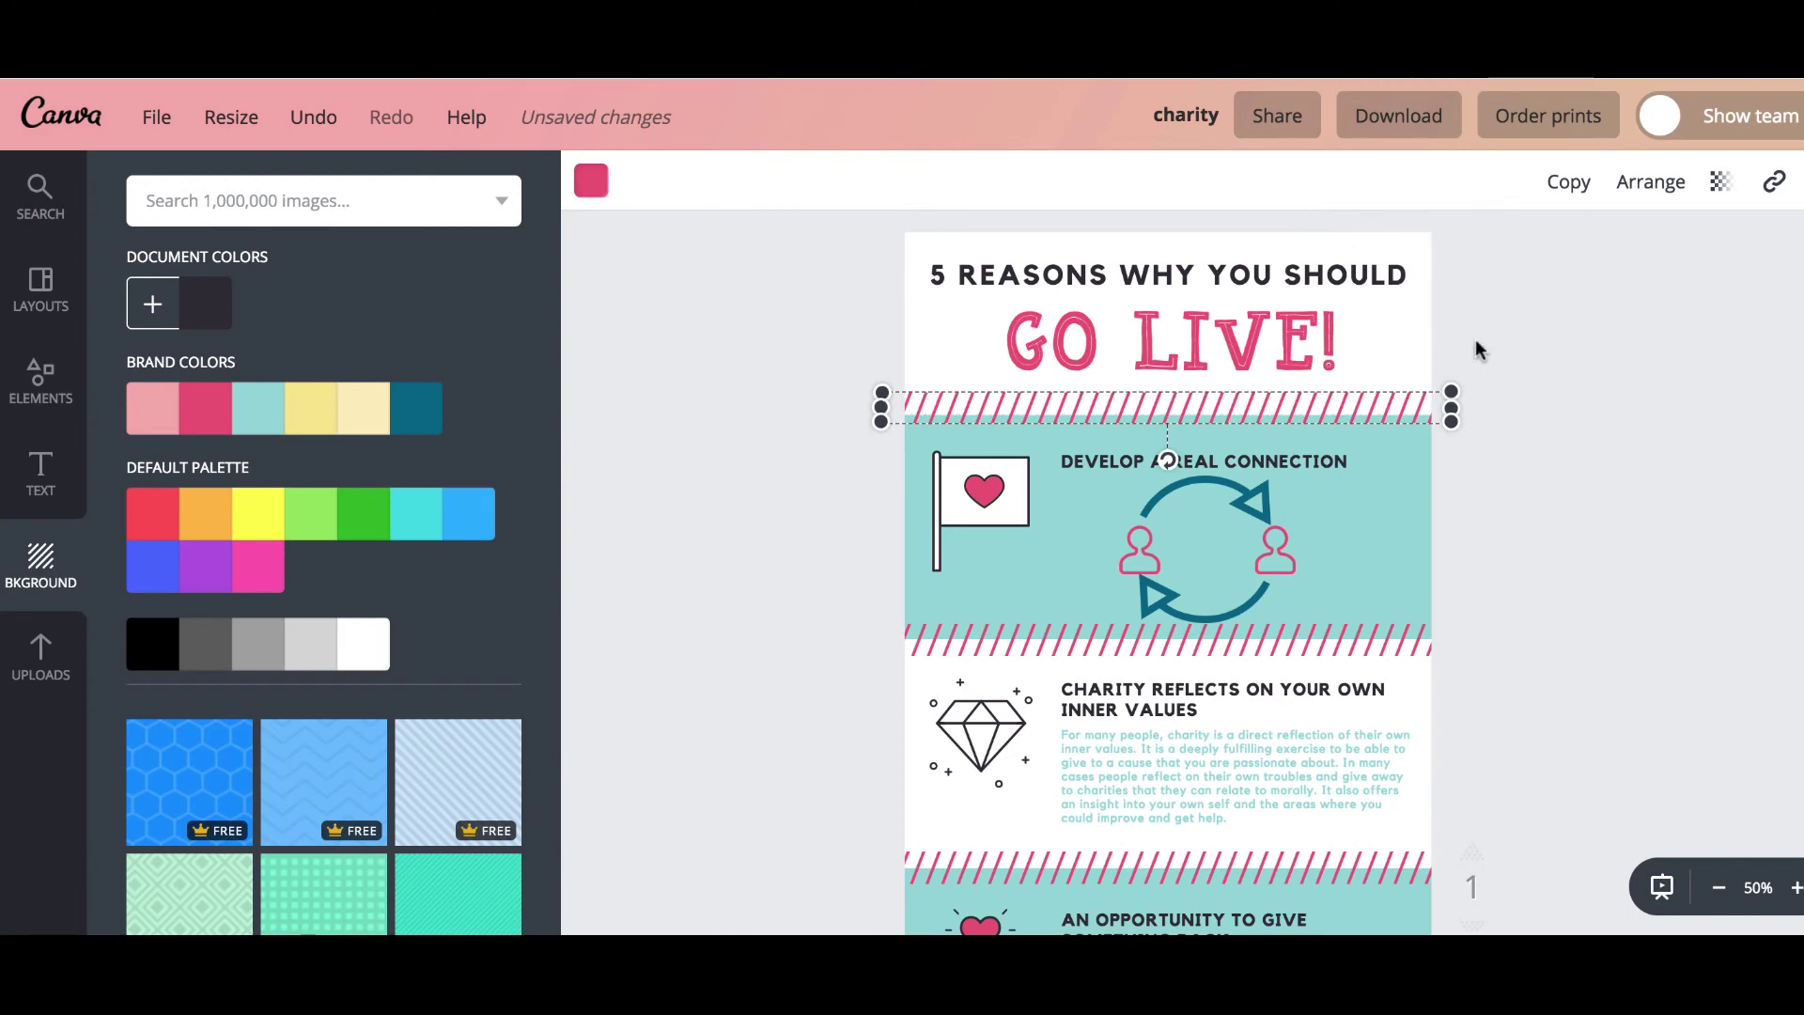
# Zoom and scroll around the page to review the whole pink-and-teal infographic
pyautogui.scroll(-10, 1462, 543)
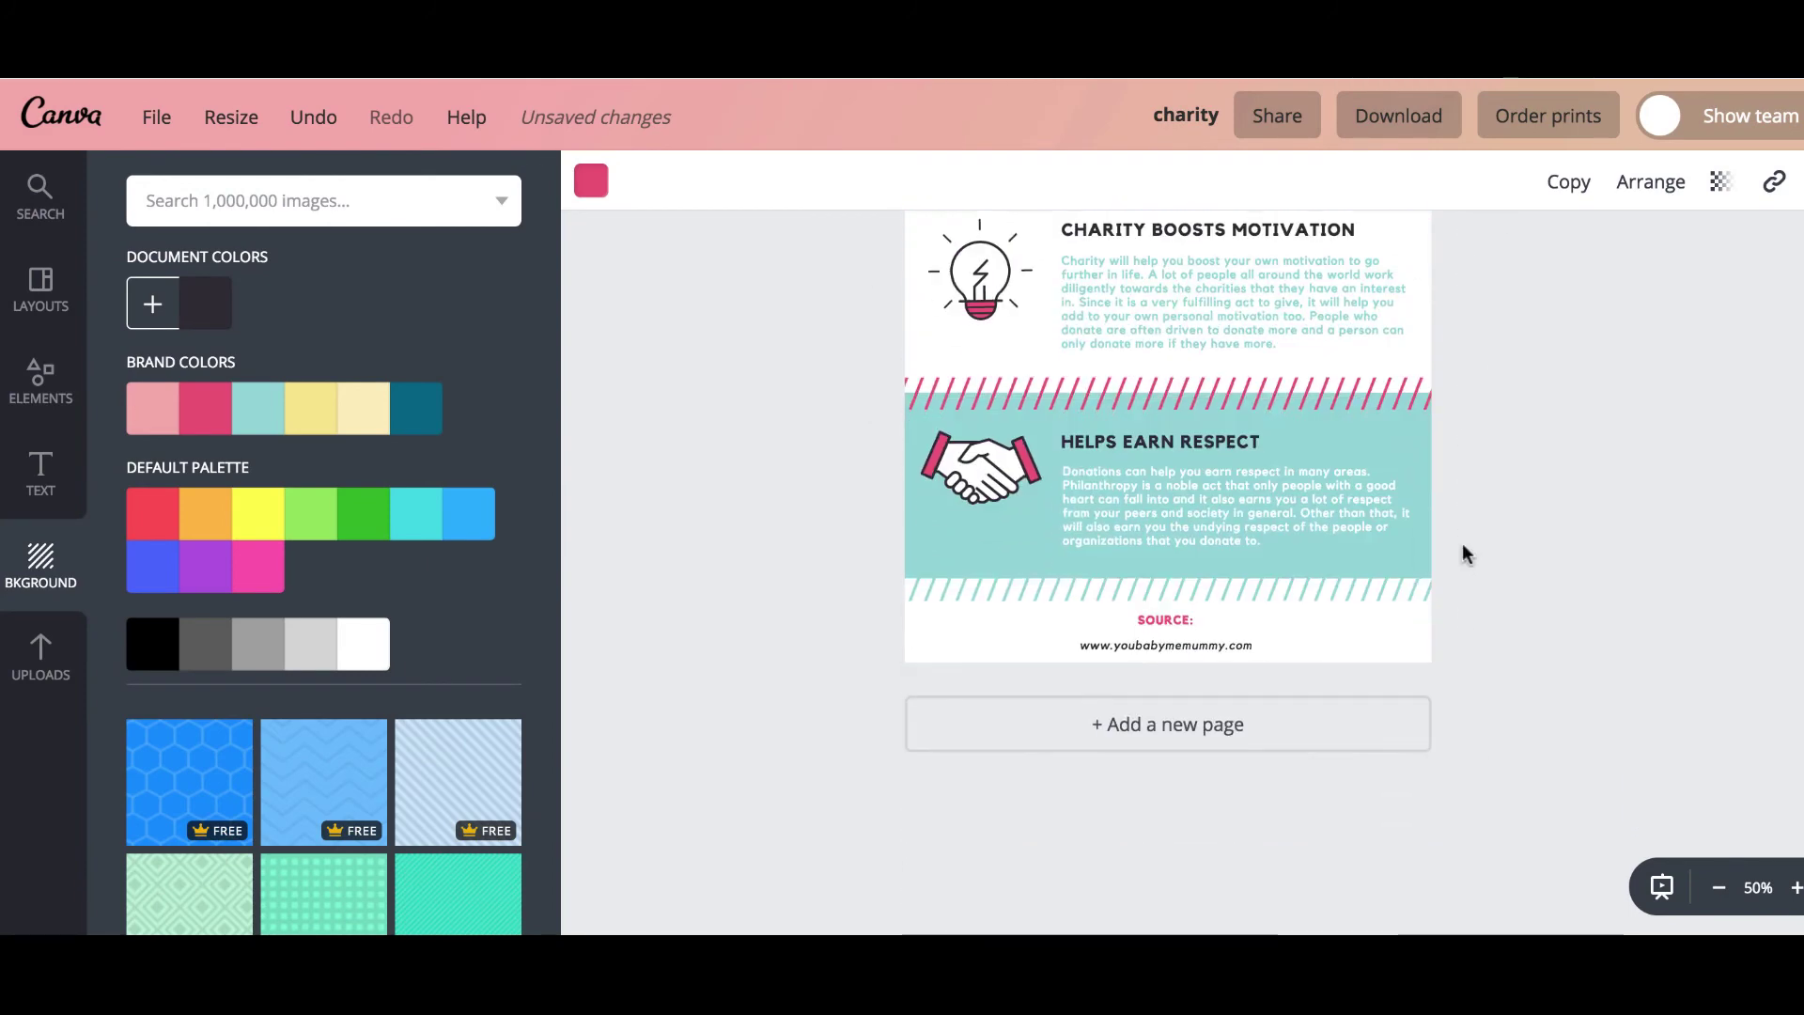
pyautogui.scroll(10, 1462, 543)
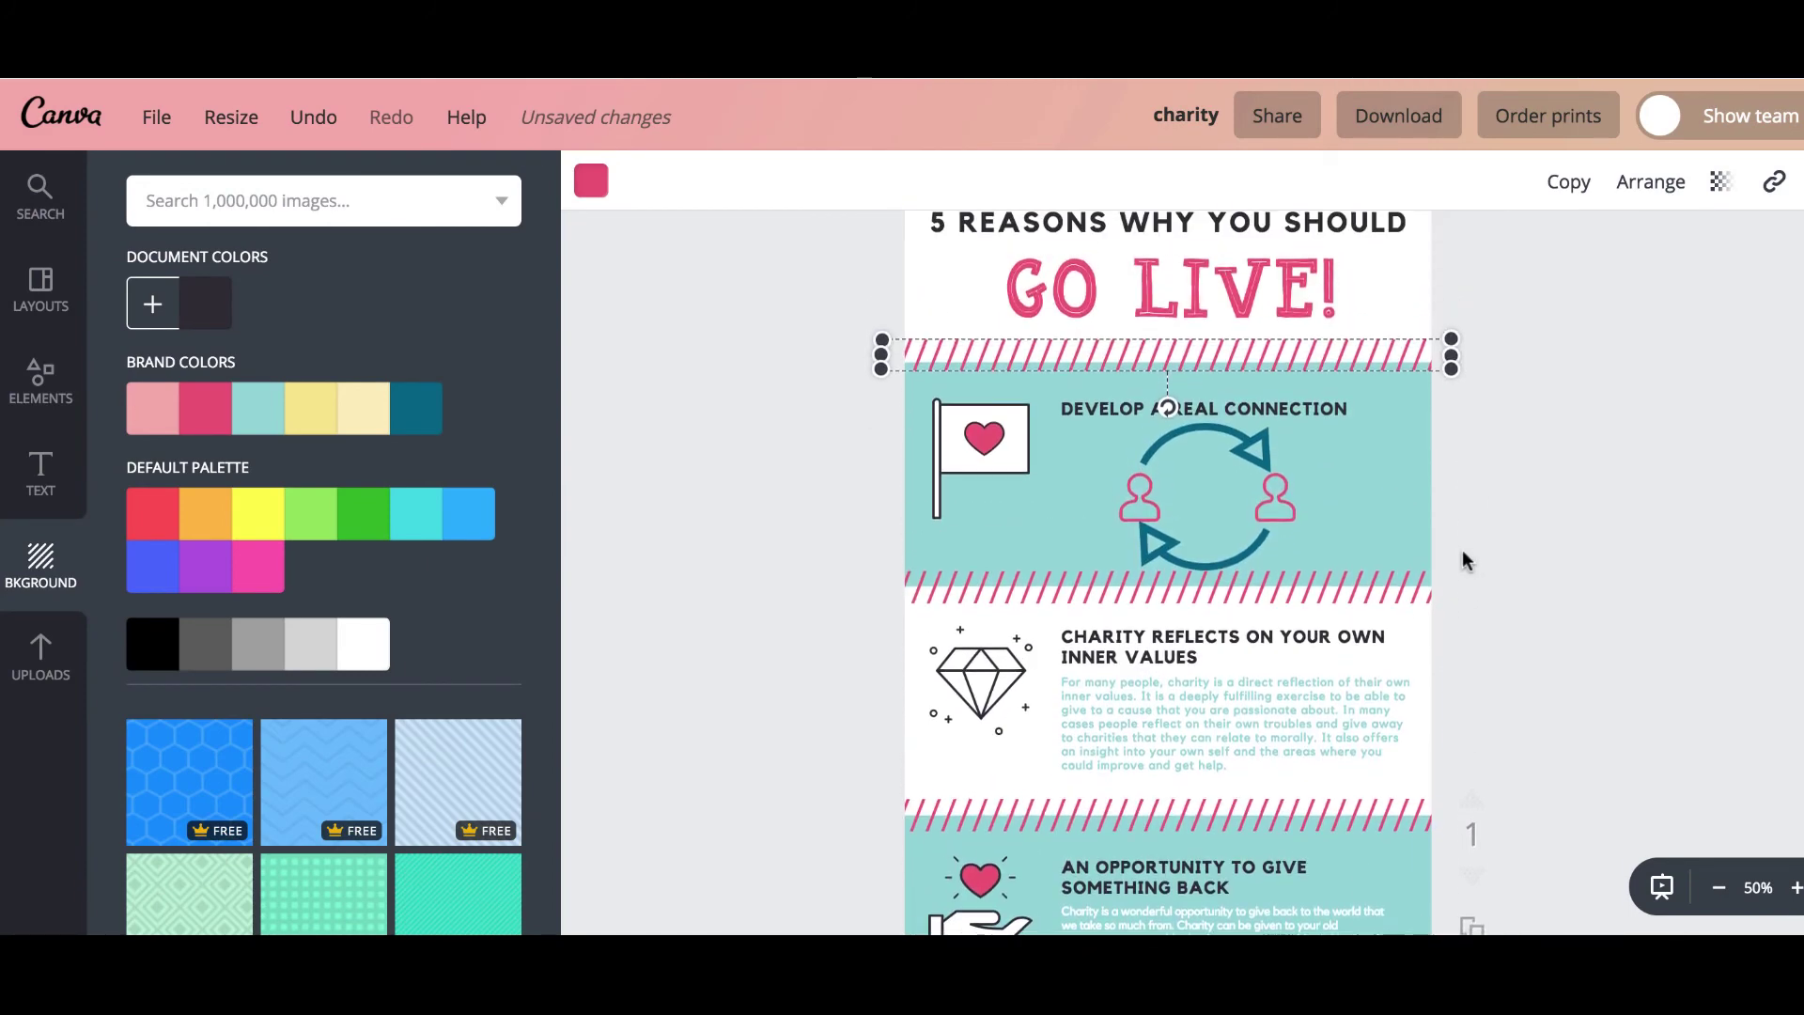
pyautogui.hotkey('ctrl', '-')
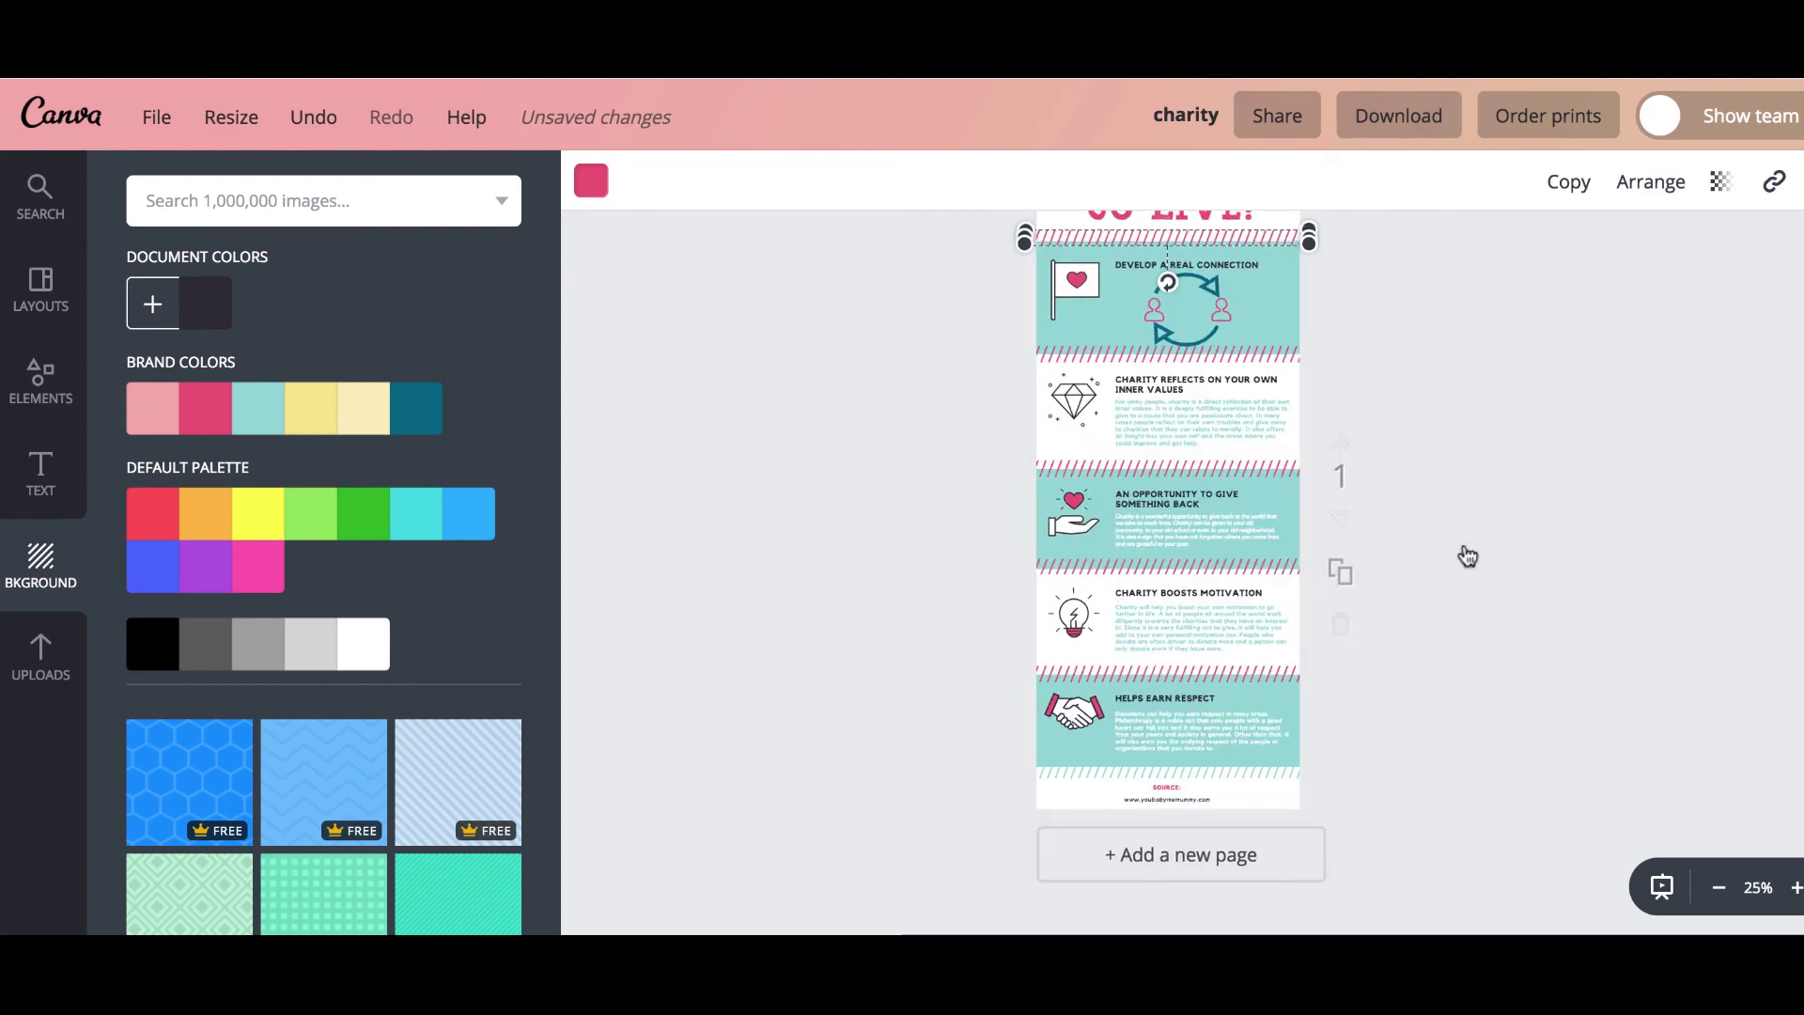
pyautogui.hotkey('ctrl', '+')
pyautogui.hotkey('ctrl', '+')
pyautogui.scroll(4, 1465, 546)
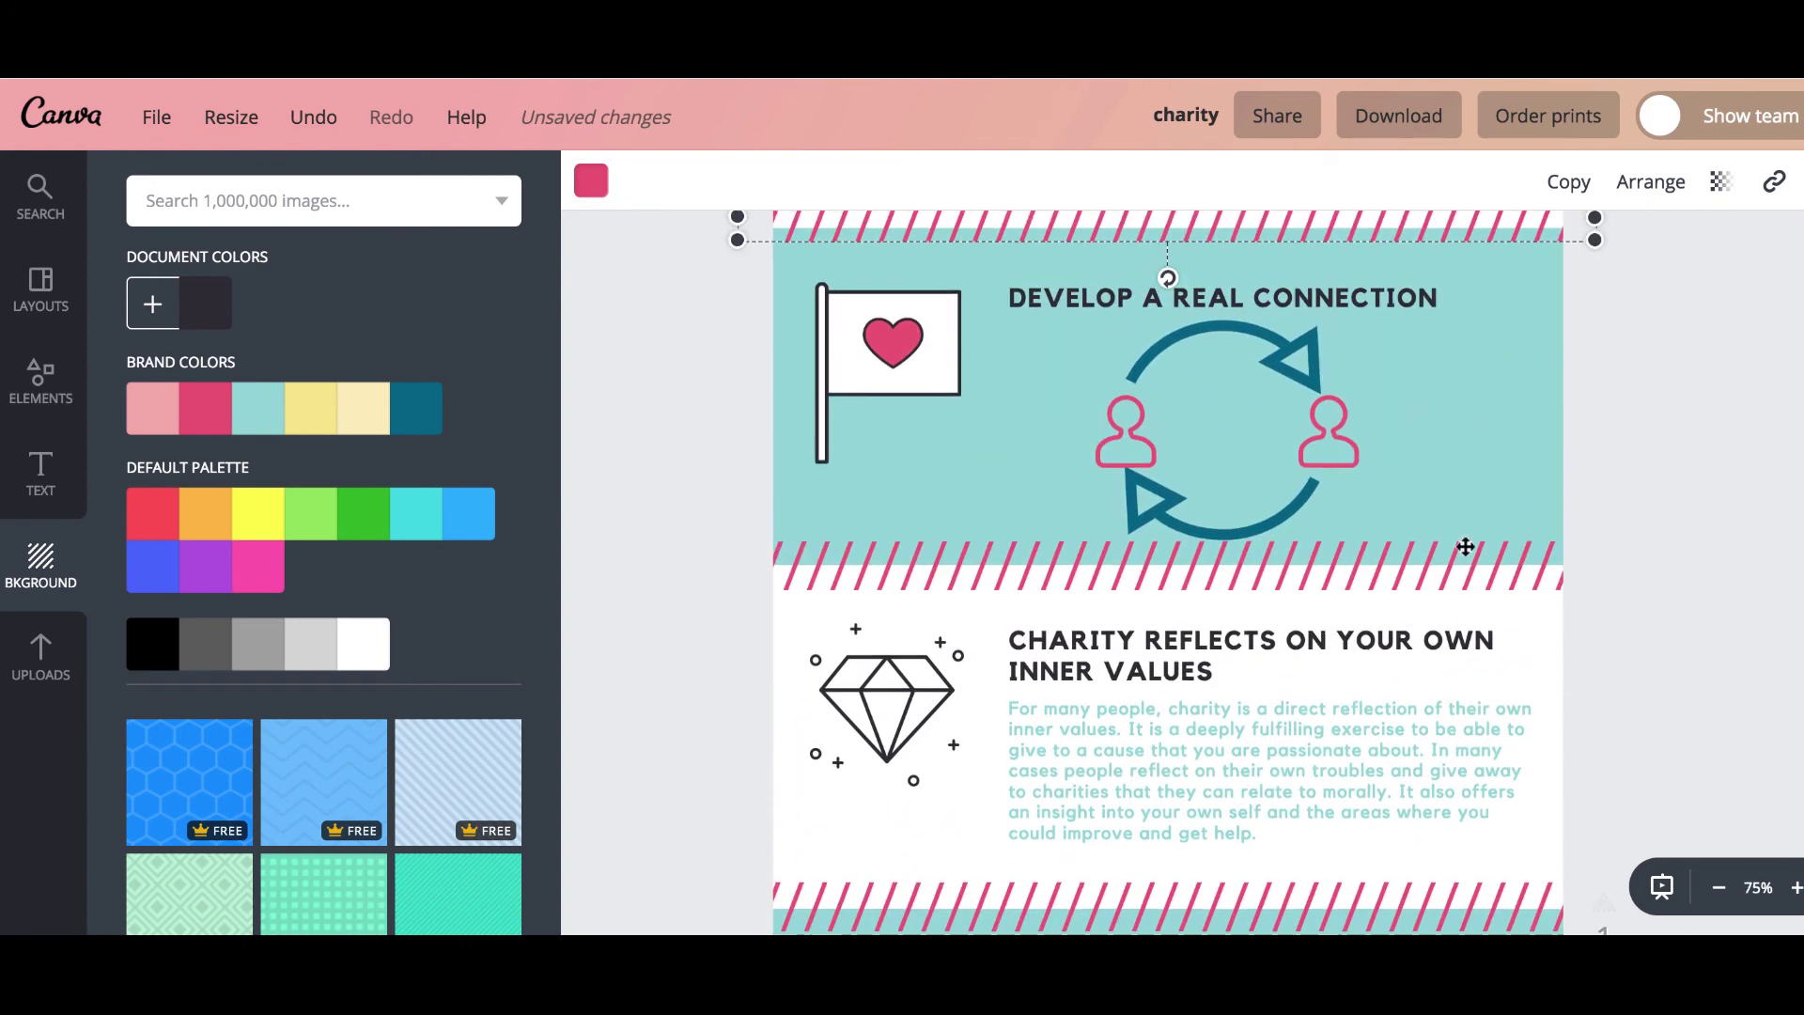
pyautogui.scroll(2, 1465, 546)
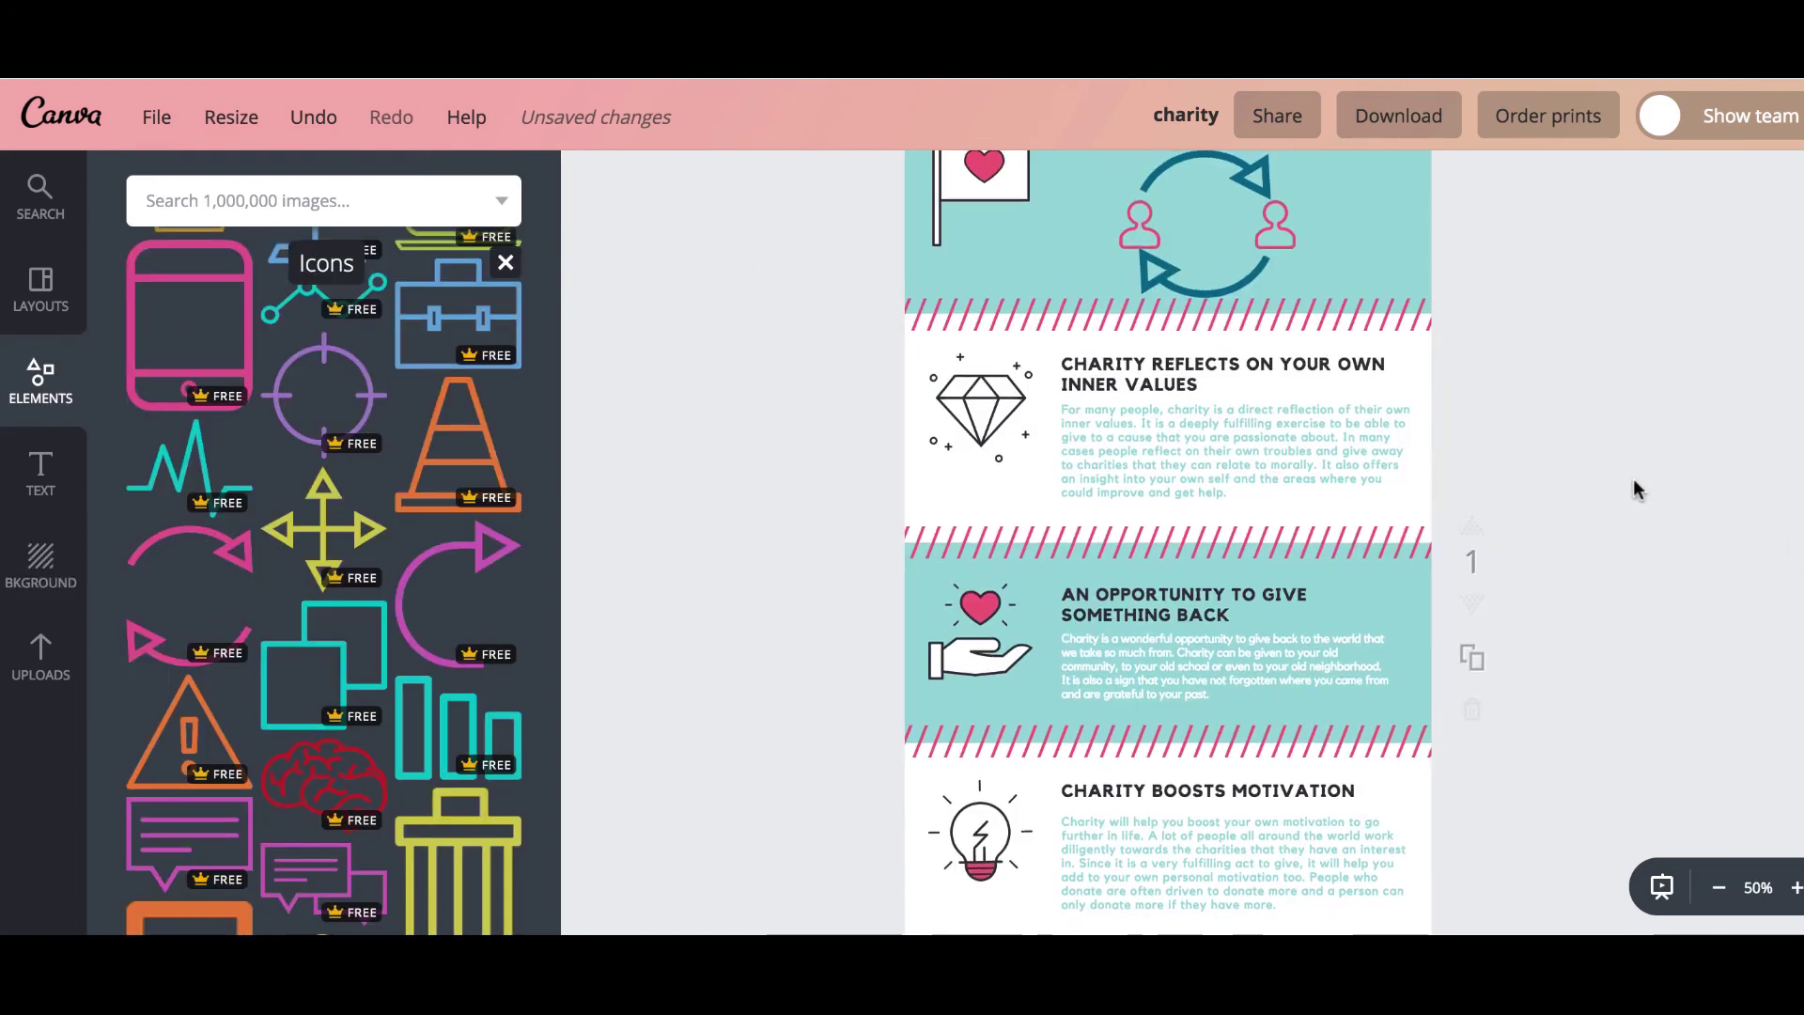
pyautogui.scroll(4, 1633, 479)
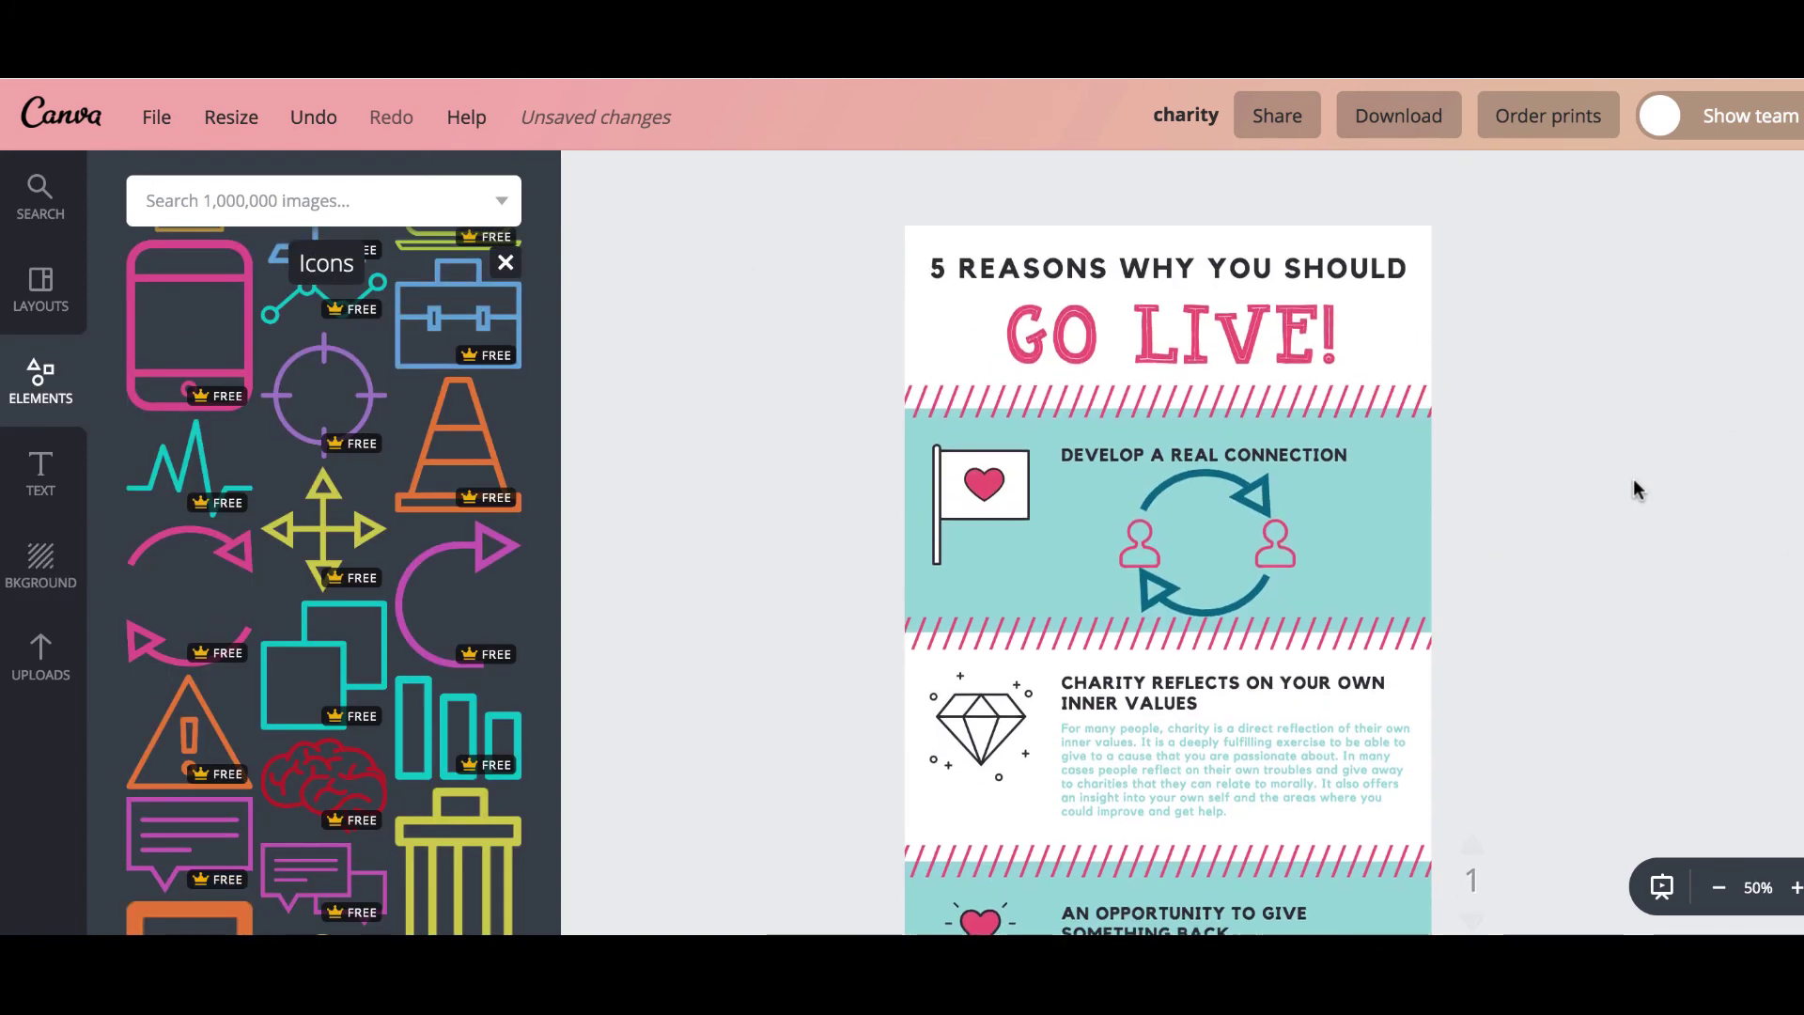
pyautogui.scroll(1, 1633, 480)
pyautogui.scroll(-5, 1601, 464)
pyautogui.scroll(-14, 1600, 467)
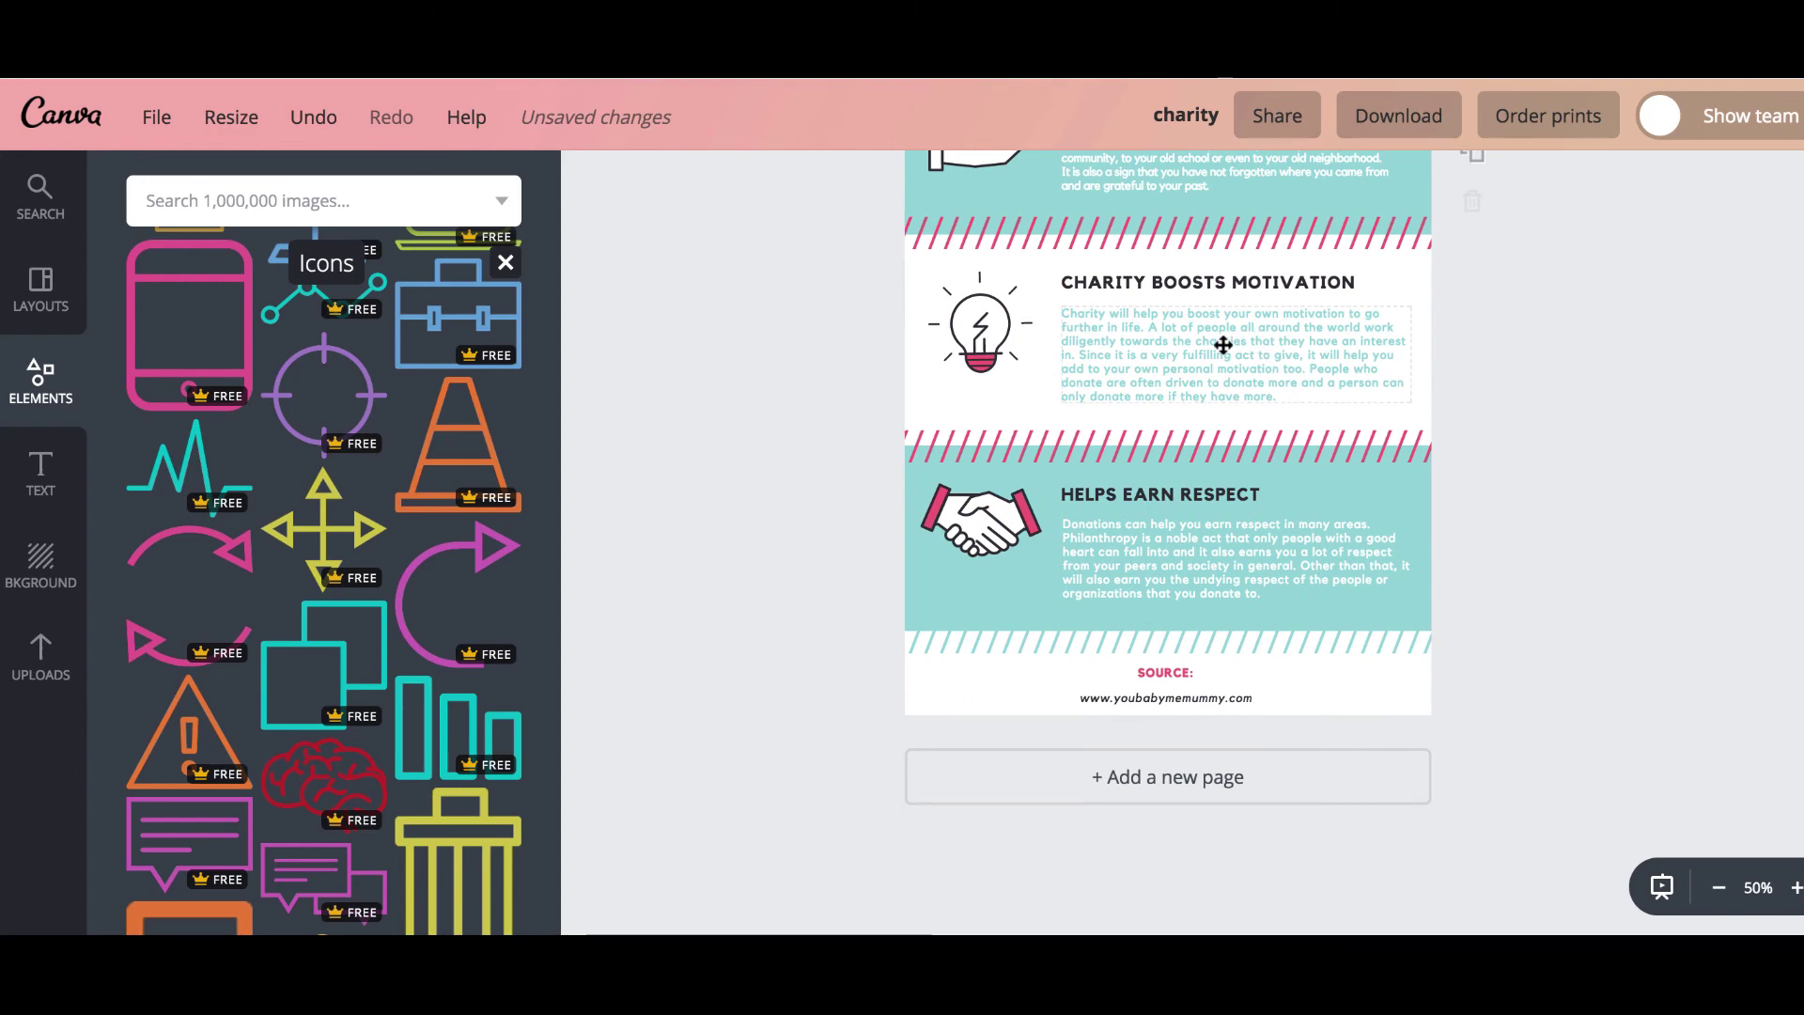
pyautogui.click(1351, 355)
pyautogui.click(1612, 383)
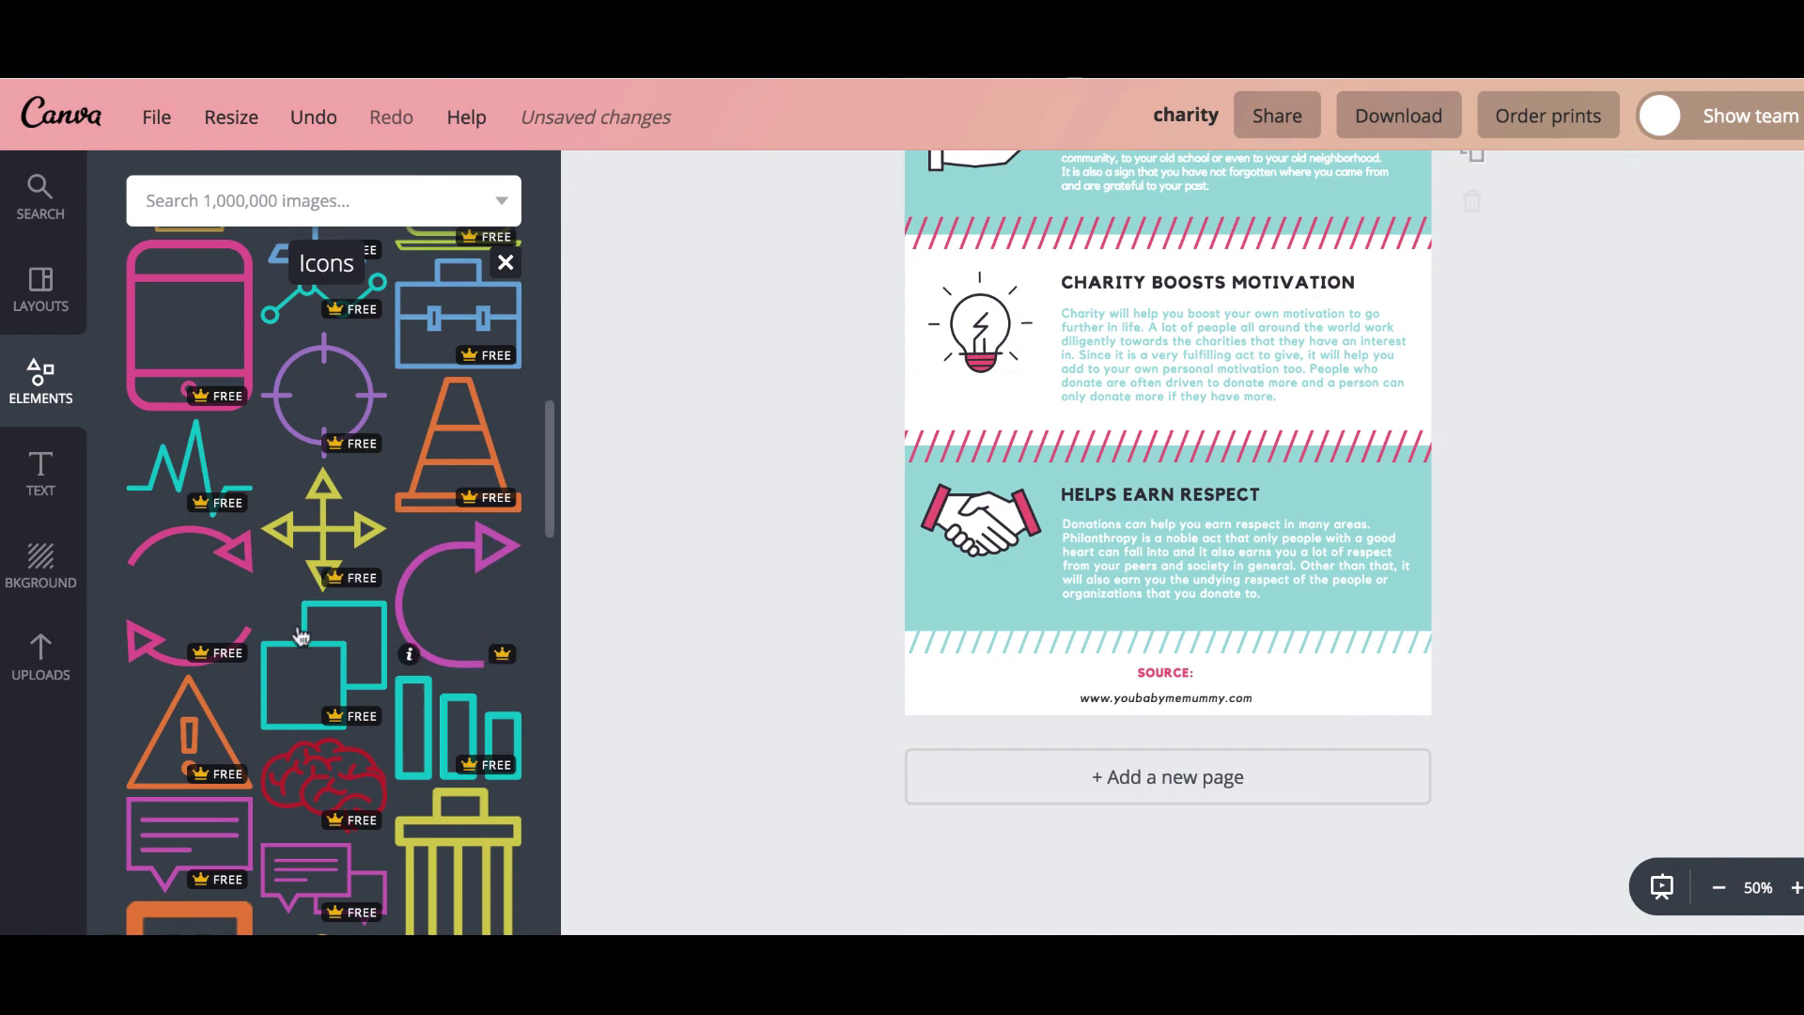
pyautogui.moveTo(453, 611); pyautogui.dragTo(1124, 260)
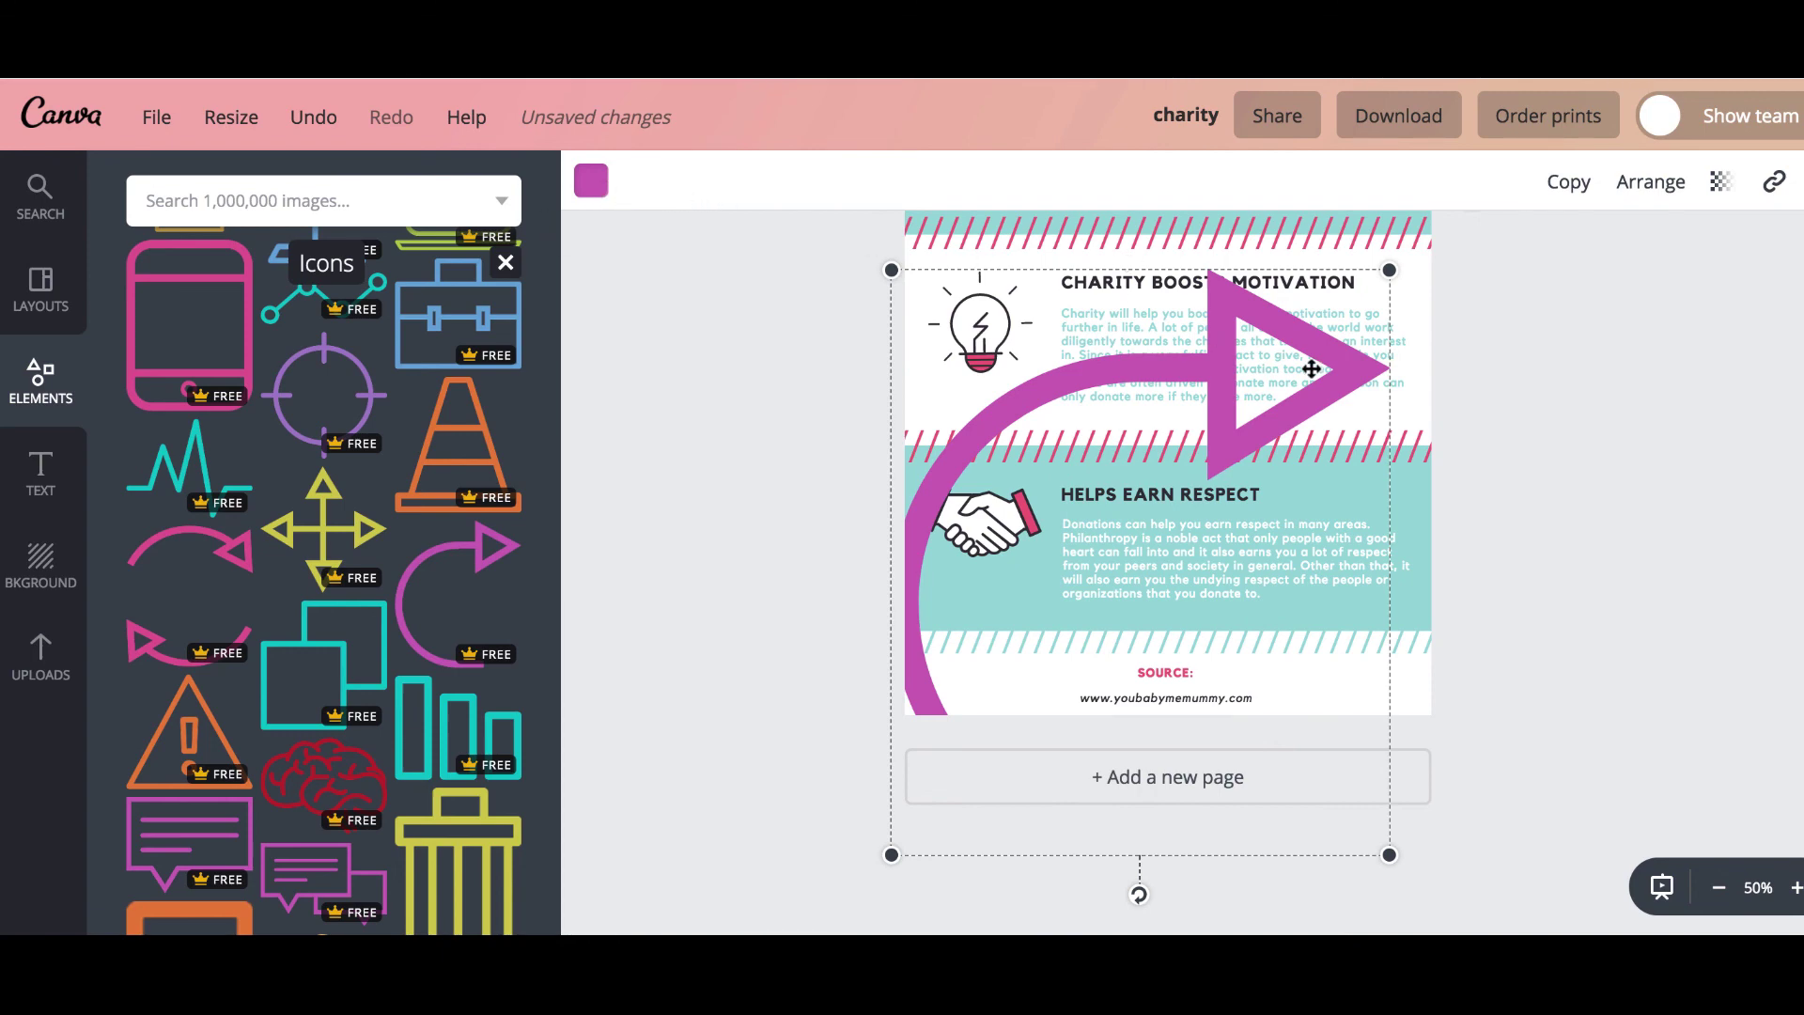
pyautogui.press('Delete')
pyautogui.scroll(10, 1037, 436)
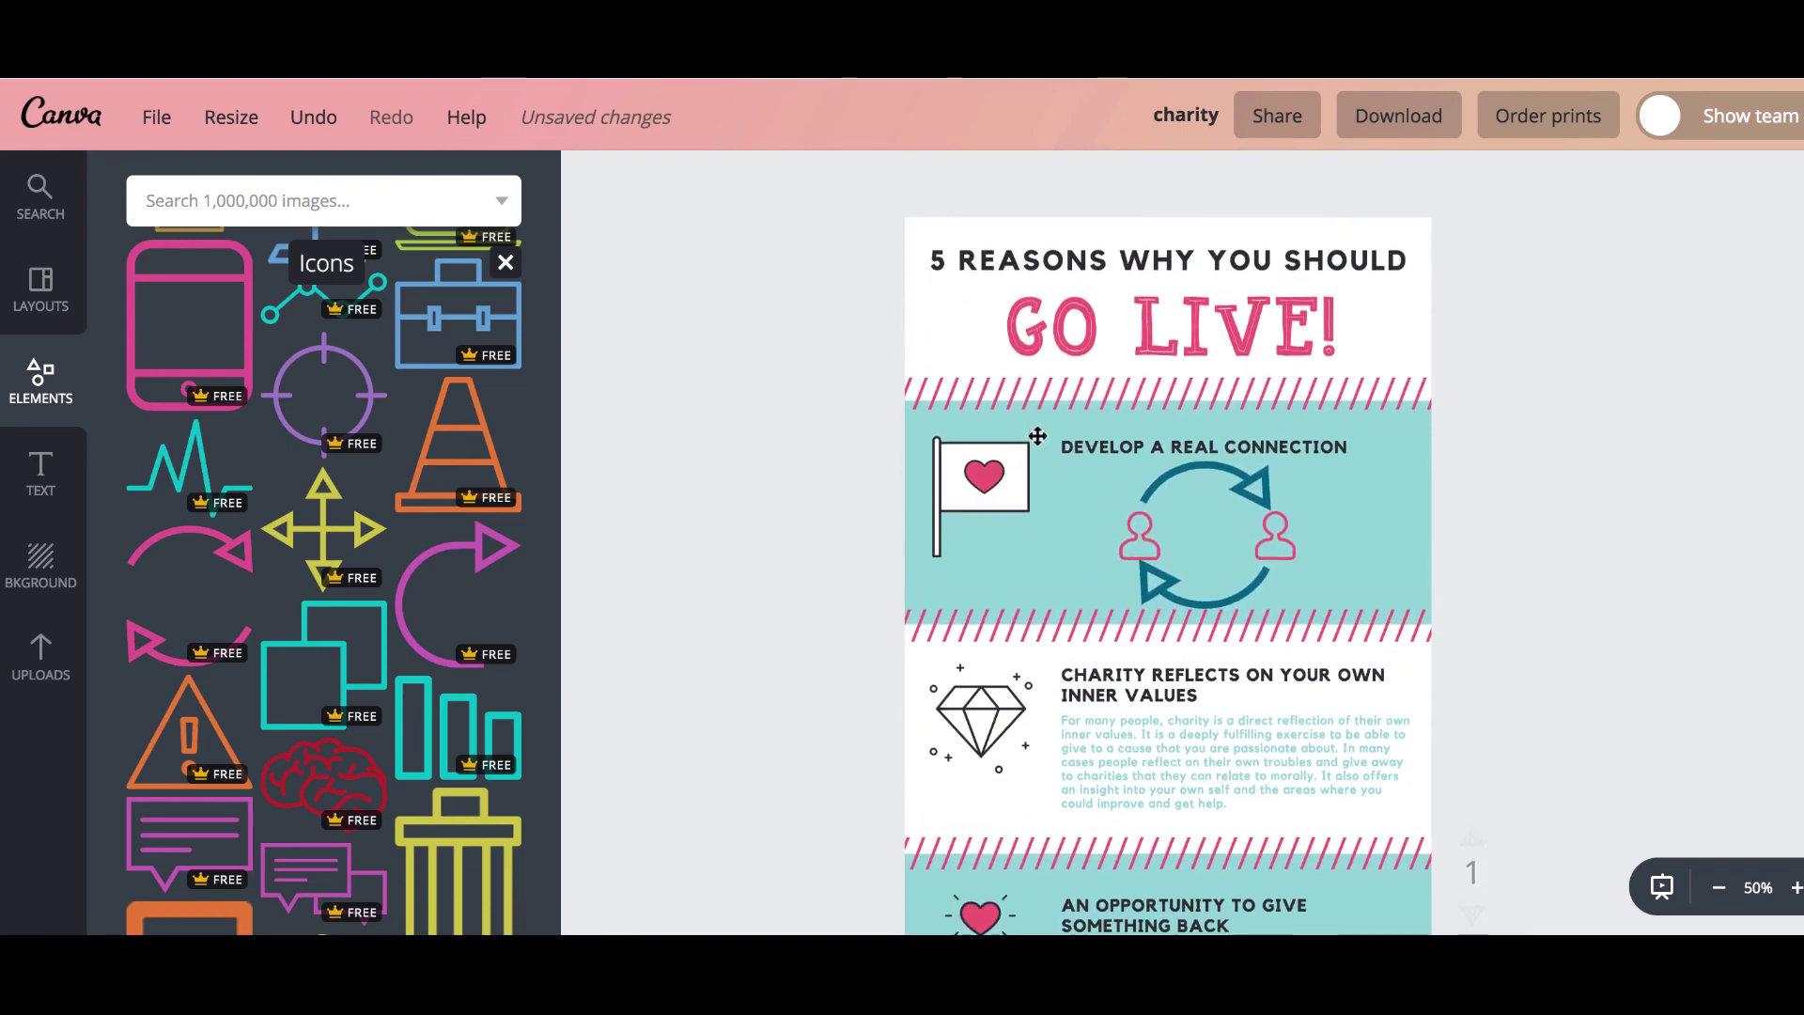